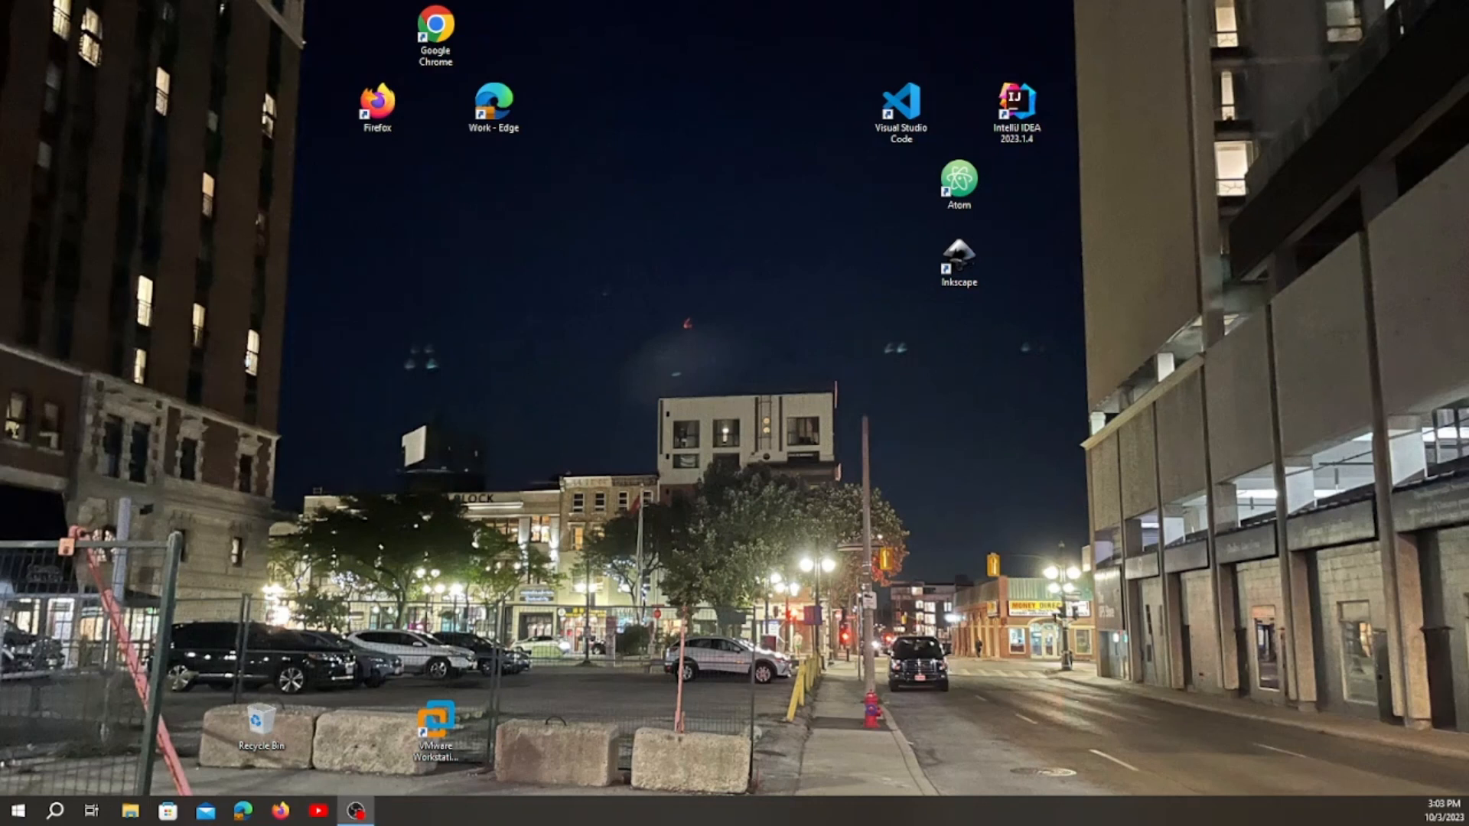
Open Google Chrome in a maximized window and search Google for "kali linux".
left_click(435, 48)
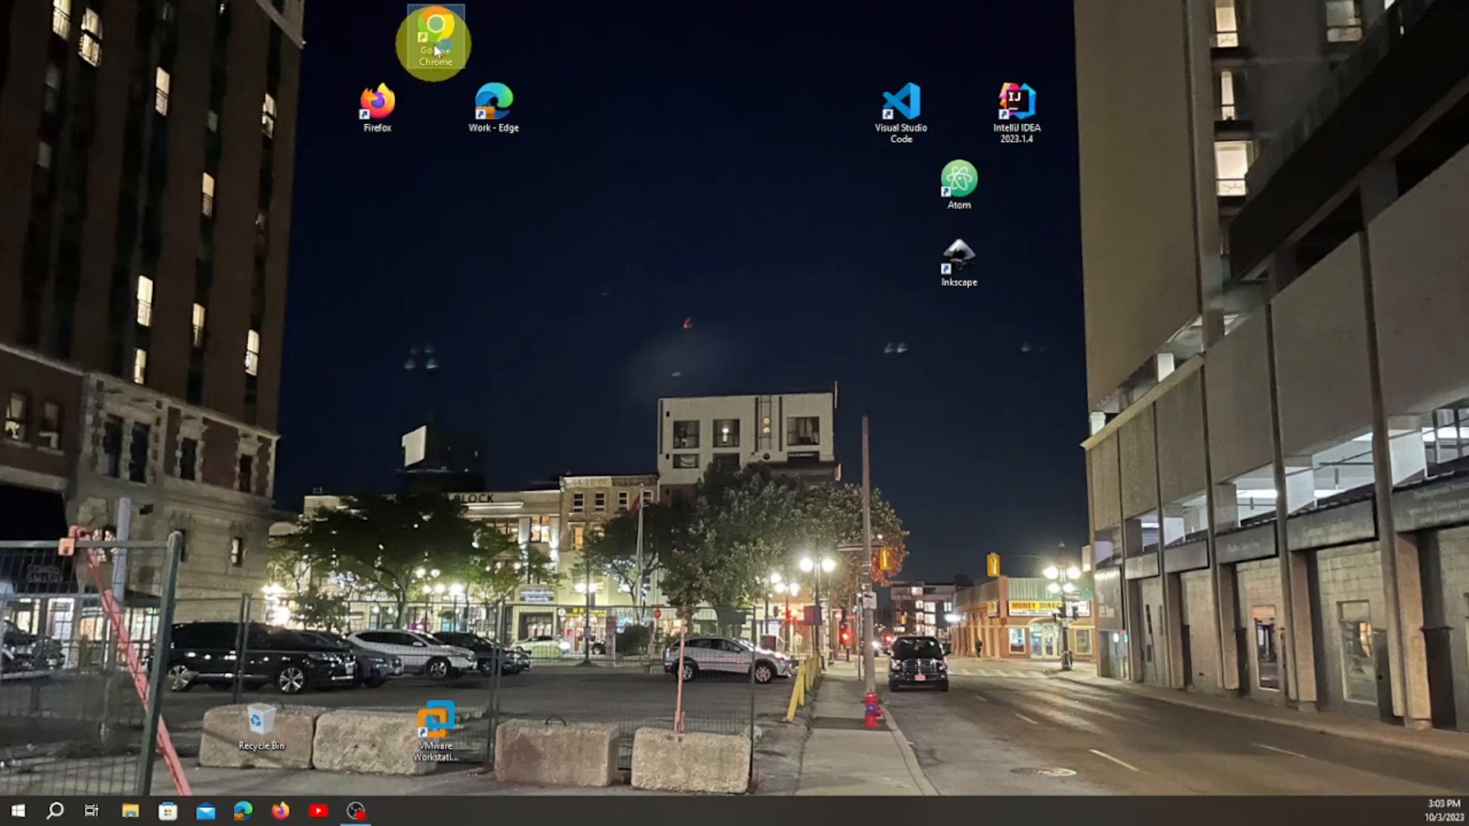
double_click(435, 47)
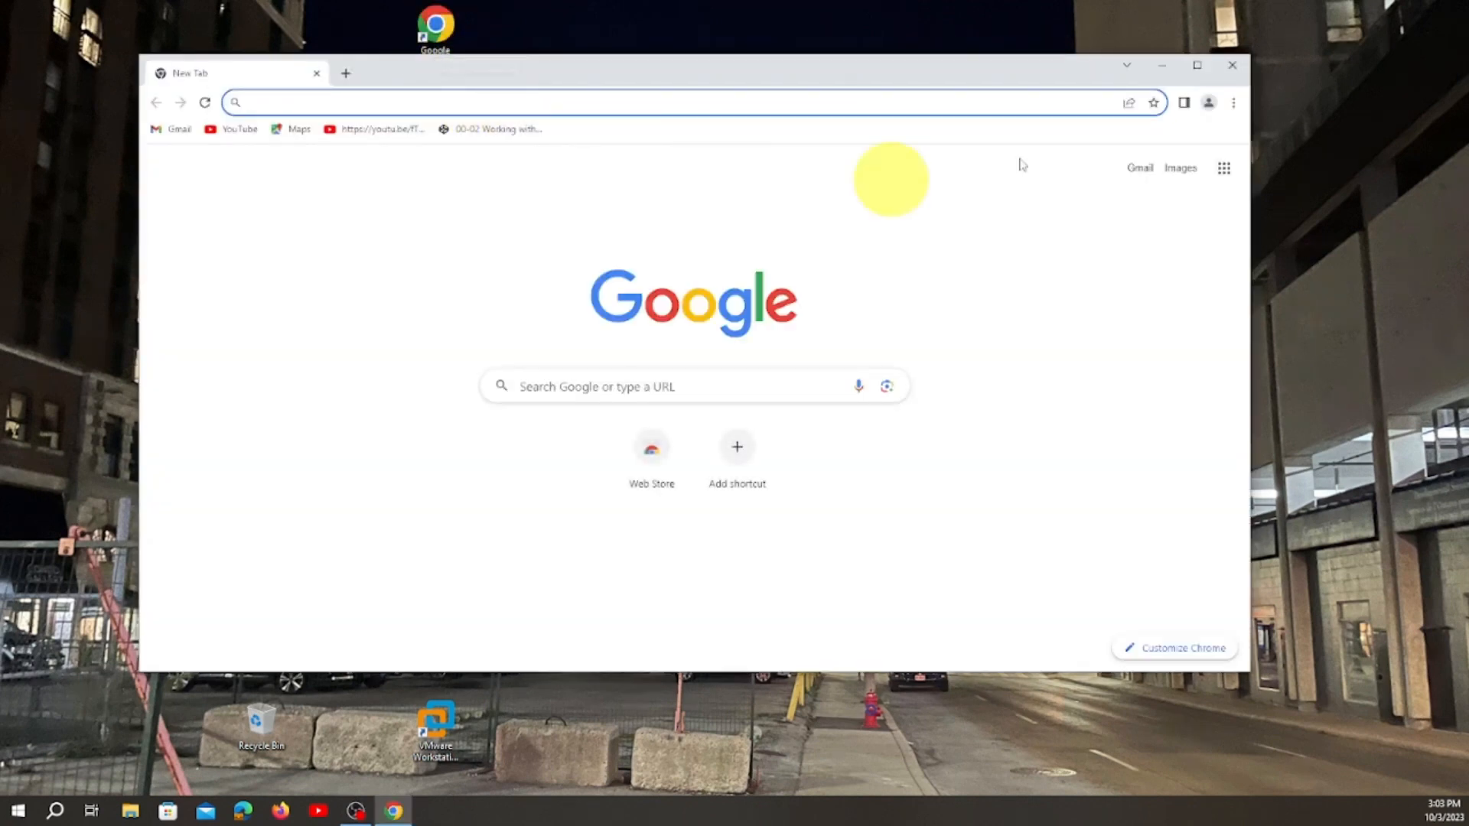
left_click(1195, 69)
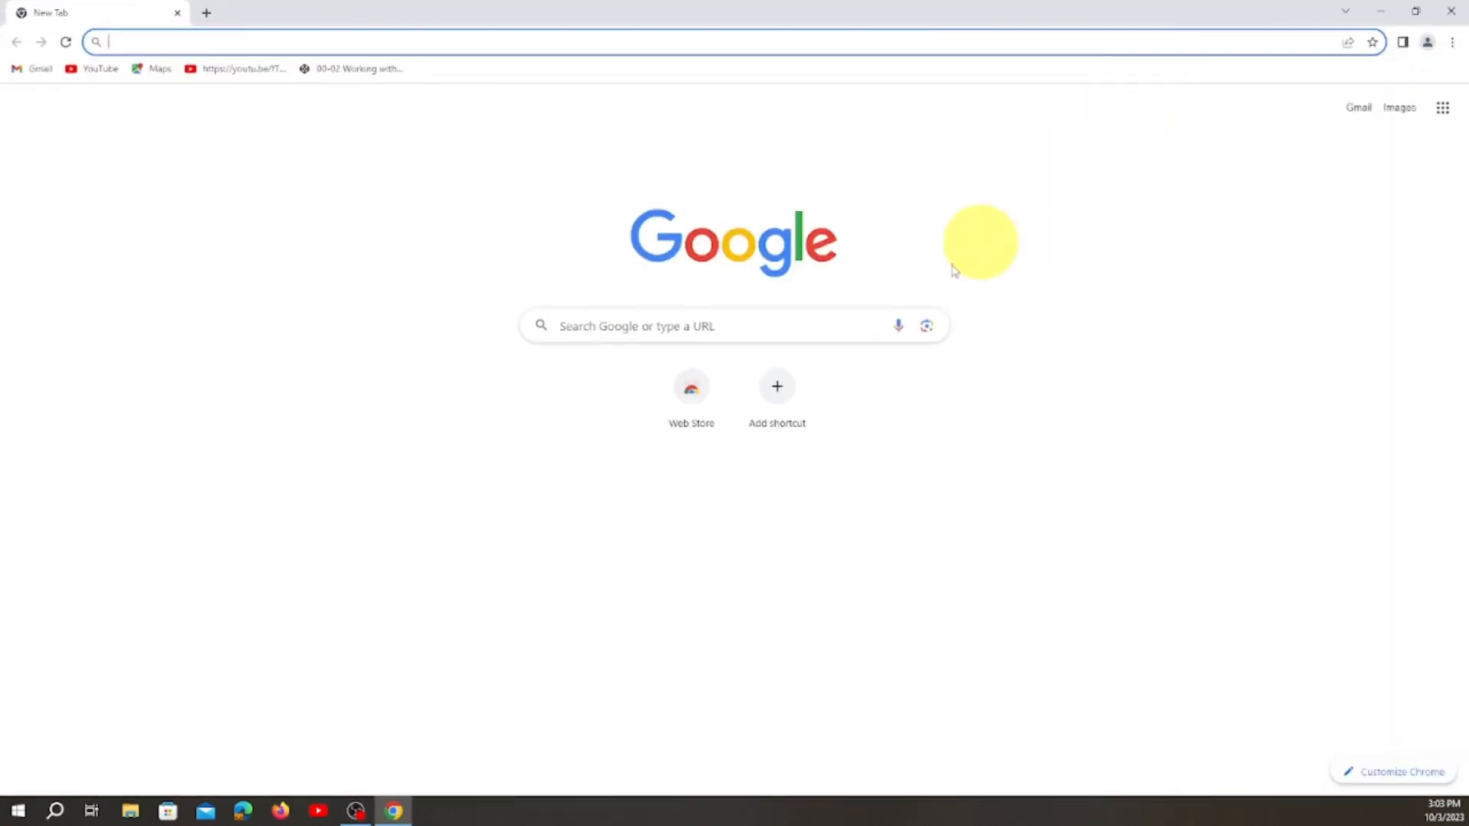
left_click(797, 322)
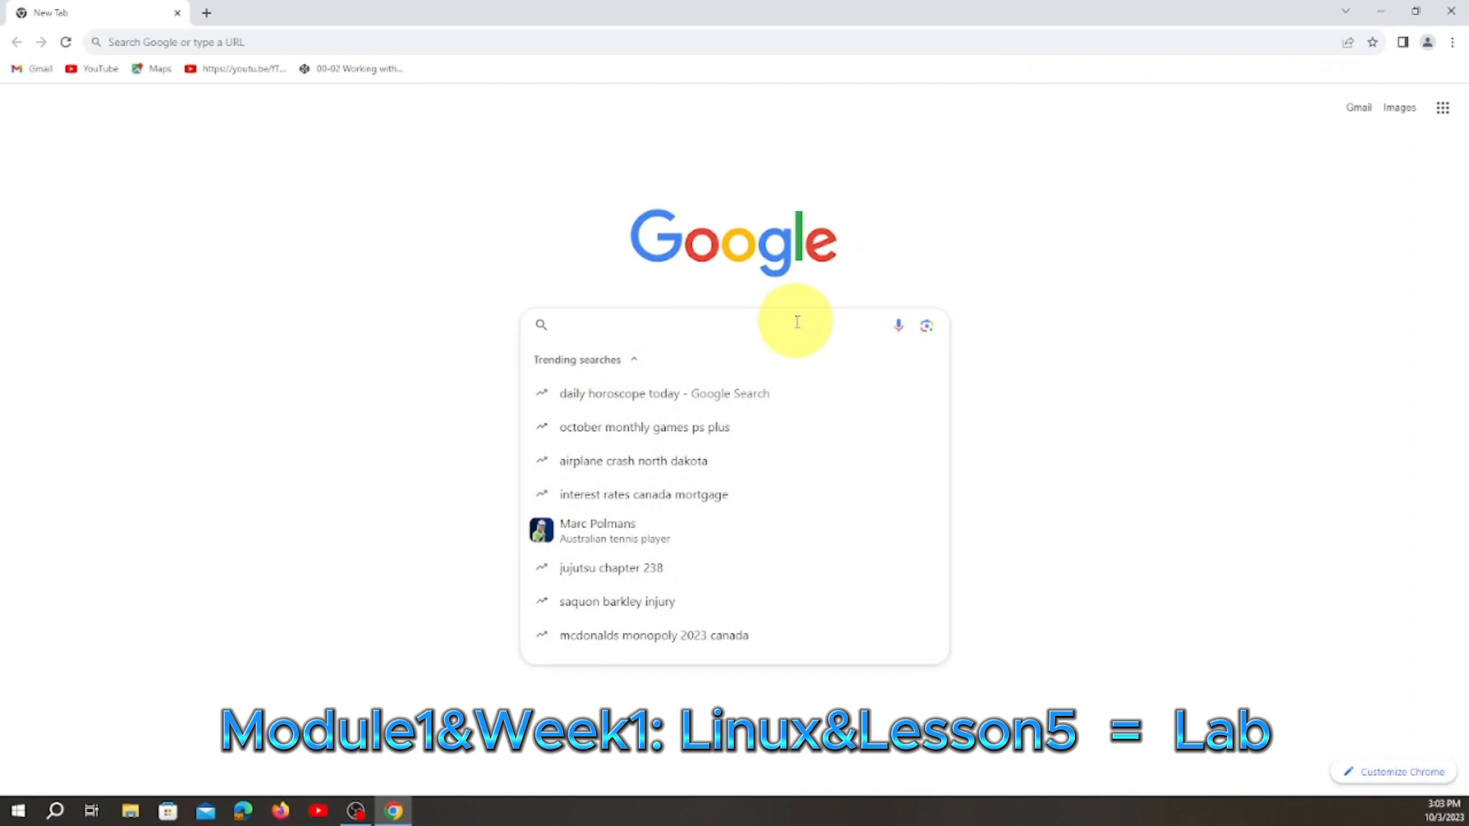
type("kali")
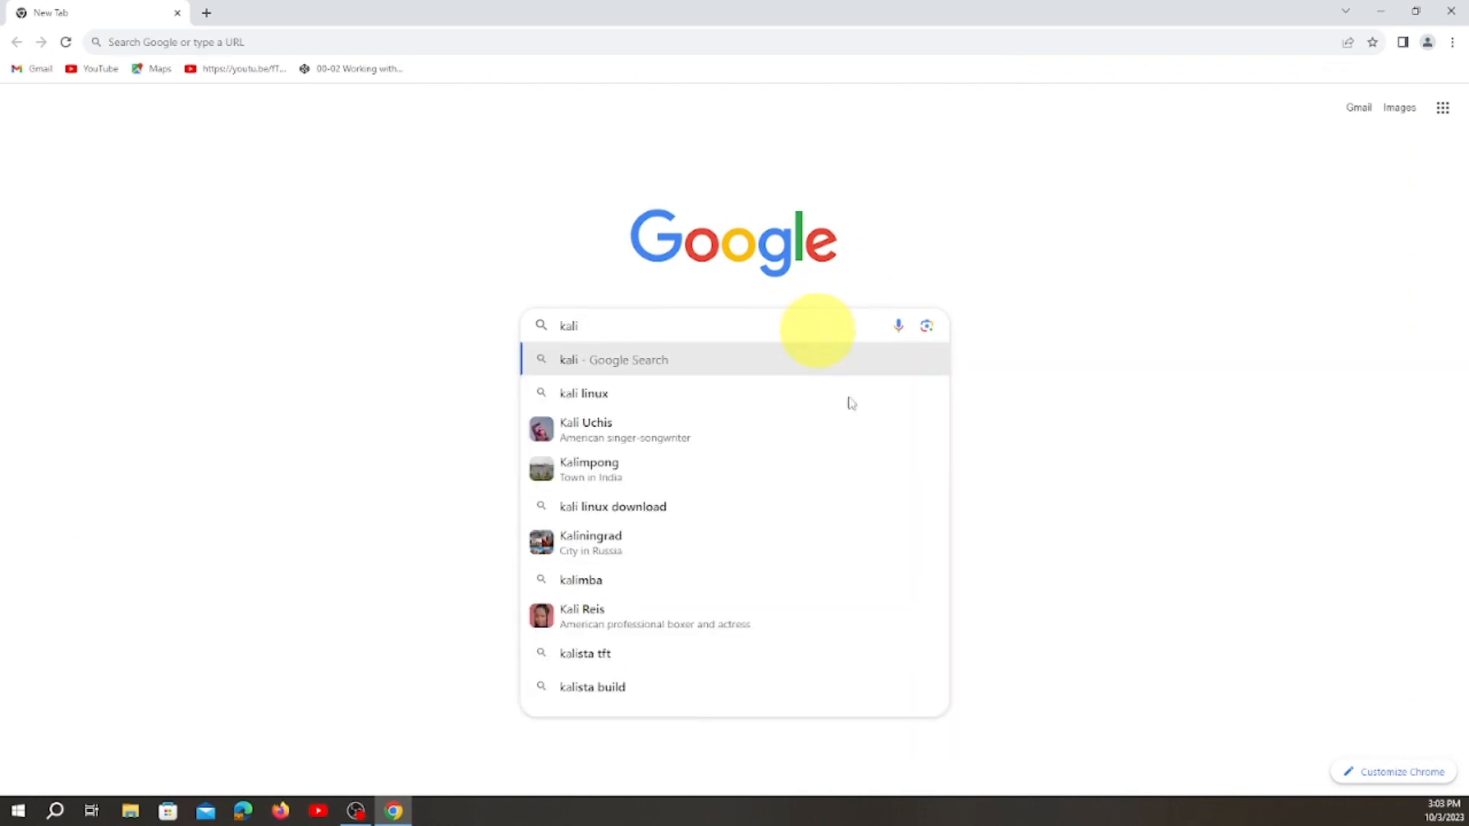
left_click(645, 396)
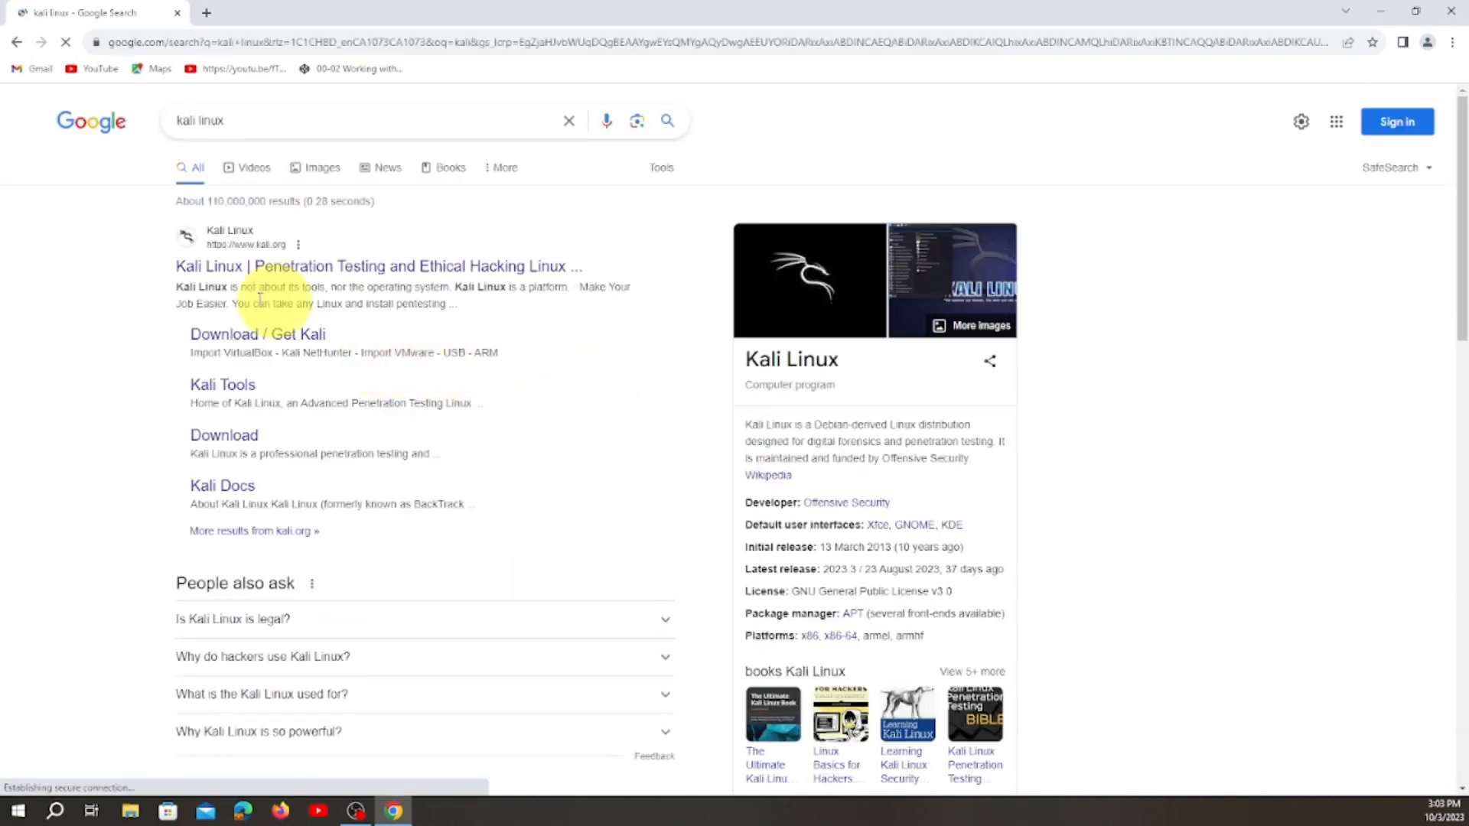
Go to the Get Kali download page and download the recommended 64-bit Kali Linux 2023.3 installer image.
left_click(294, 348)
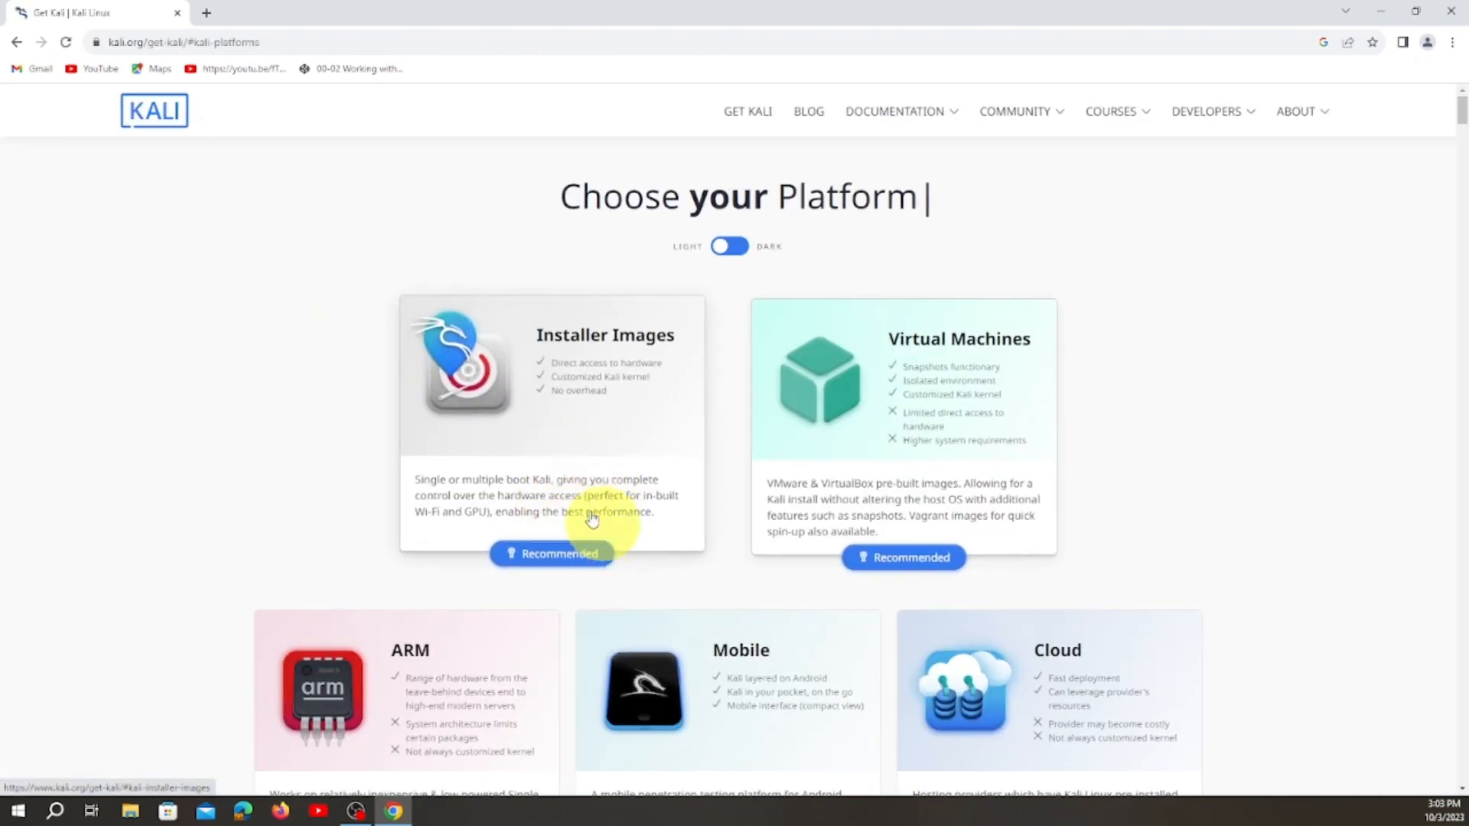
left_click(554, 555)
scroll(547, 527, "down", 4)
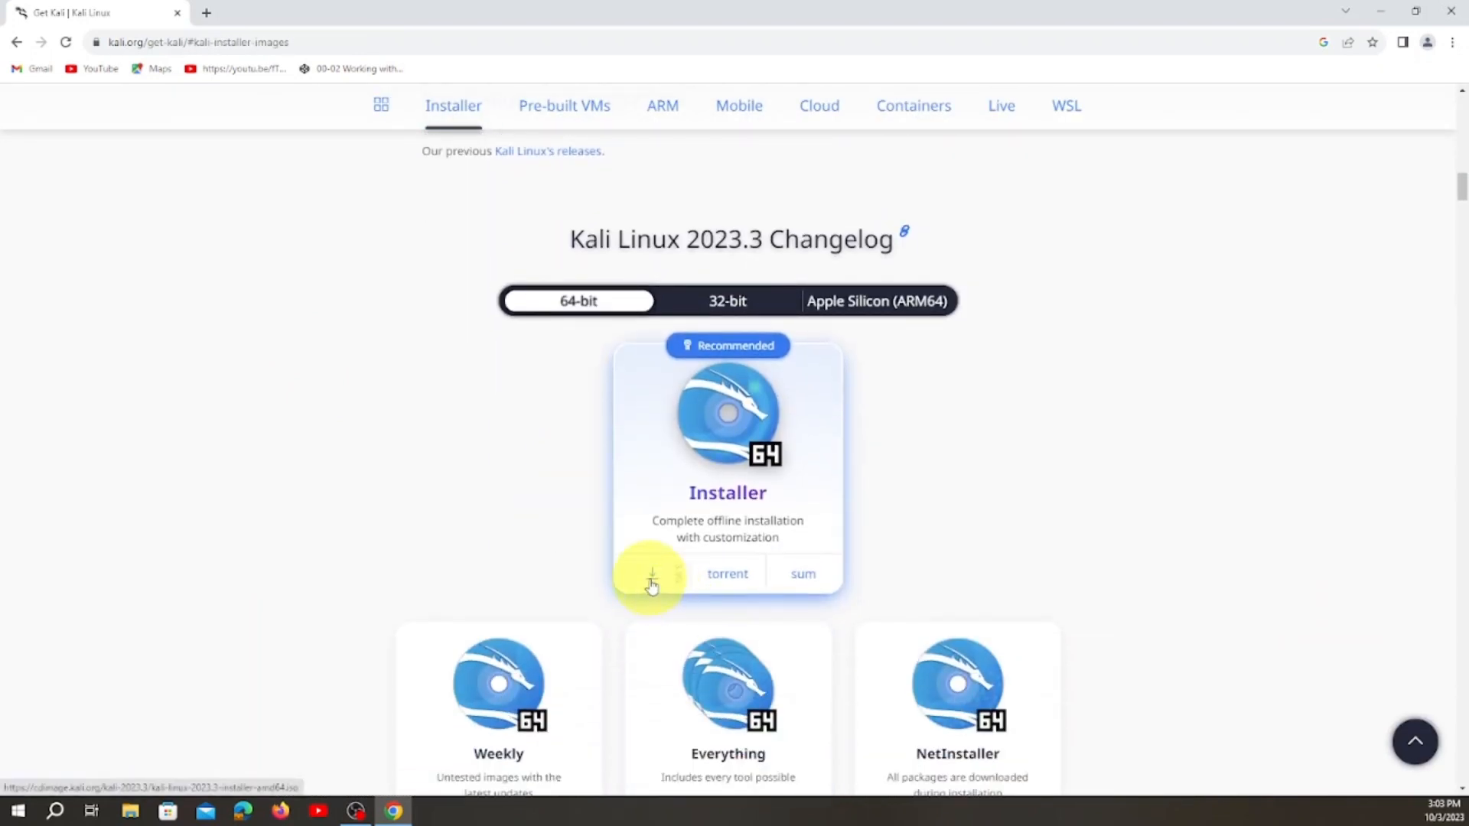
left_click(652, 580)
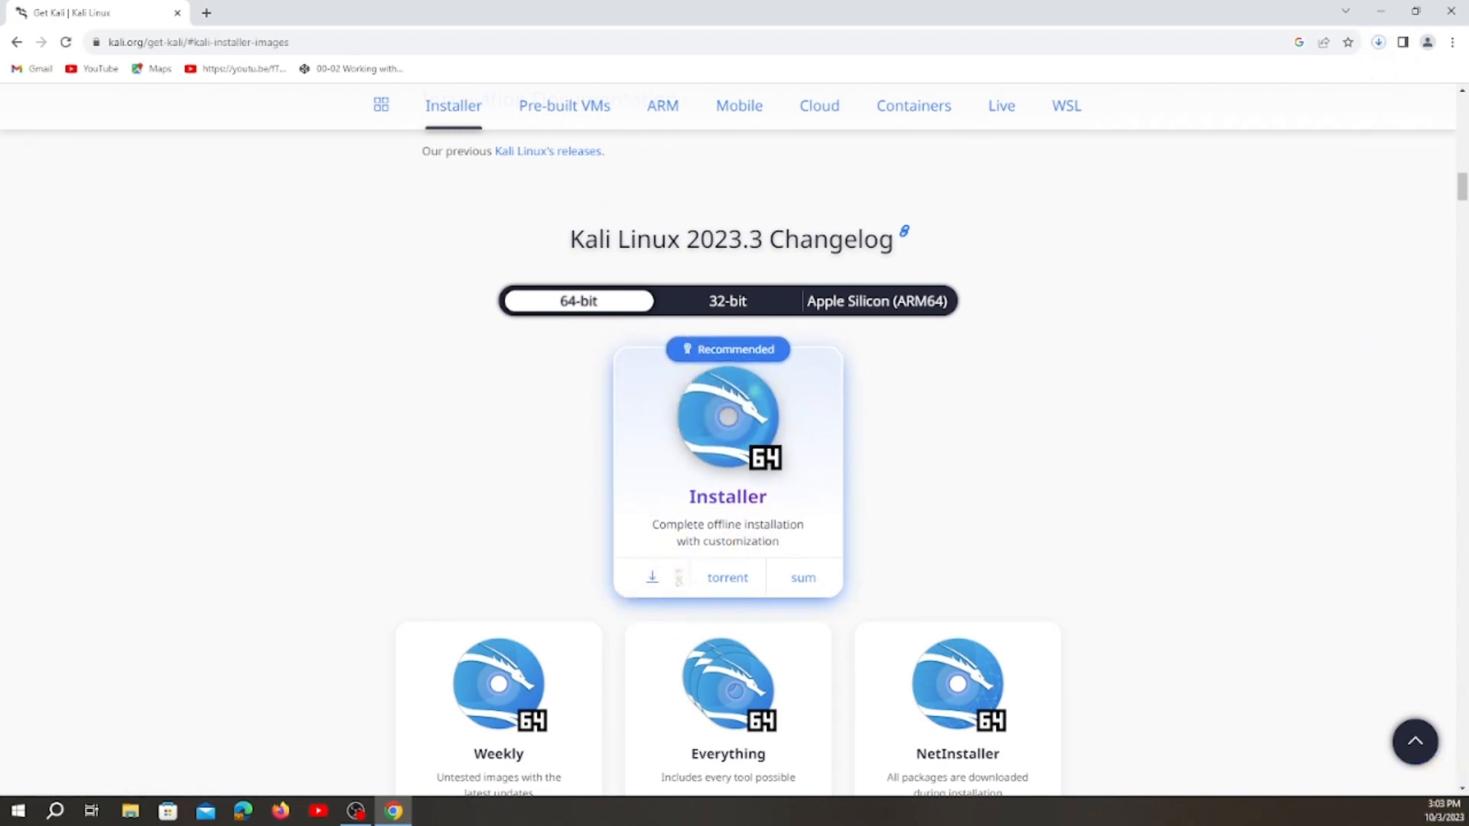
Check the Kali installer download in the Downloads folder in File Explorer, and minimize the folder window.
key("super+e")
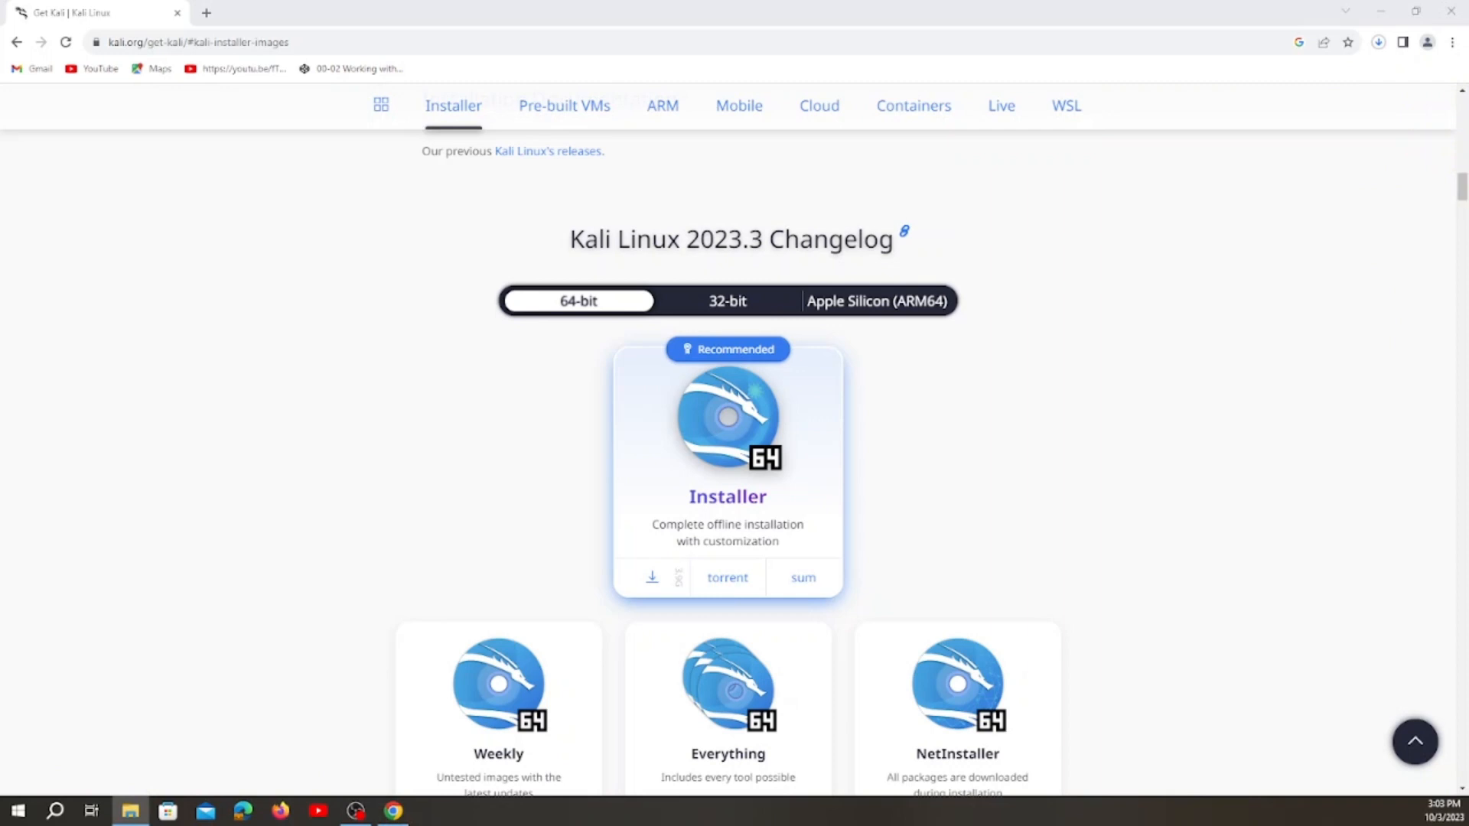
left_click_drag(842, 0, 548, 66)
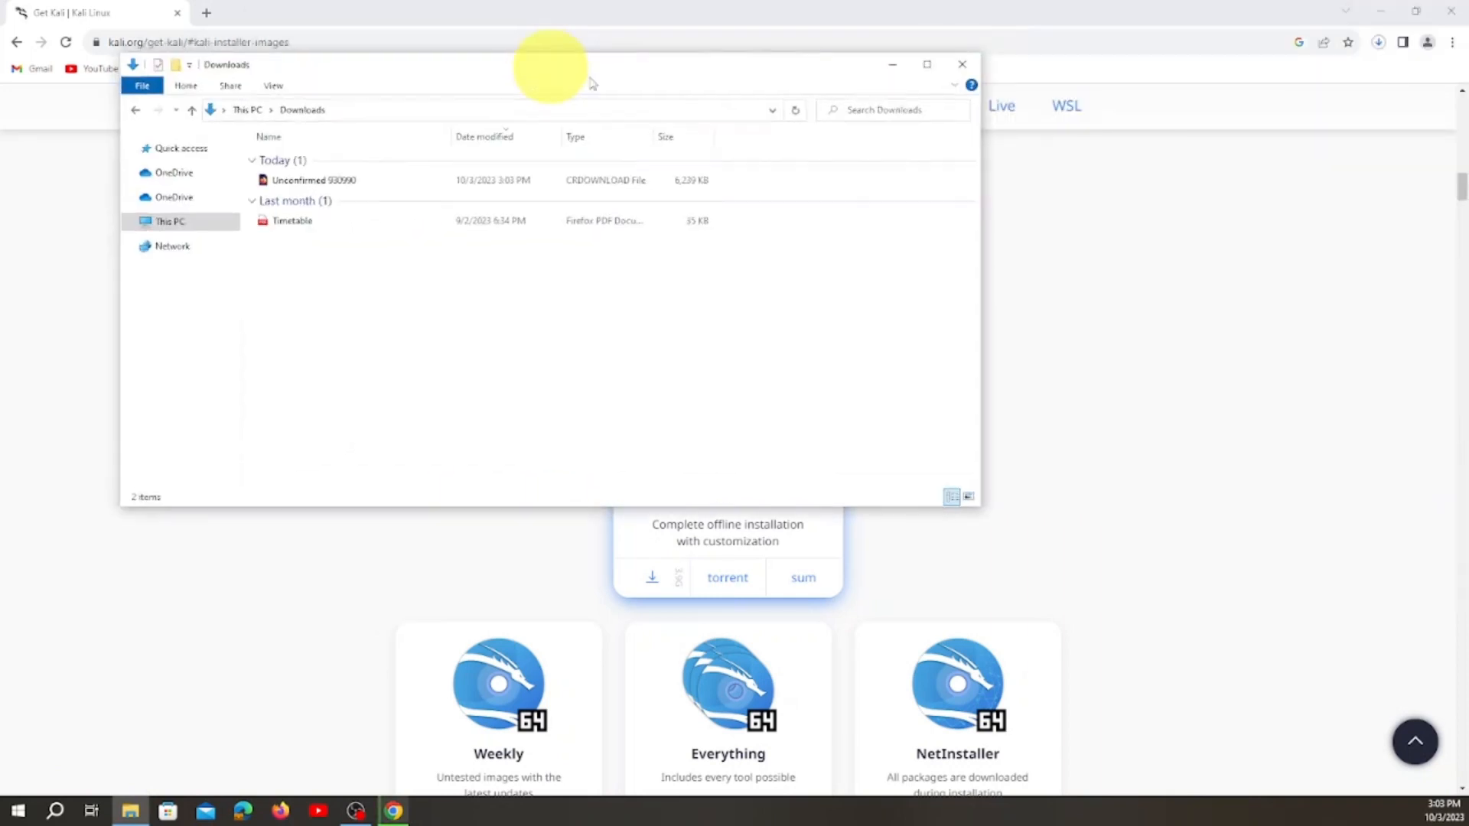
left_click(928, 68)
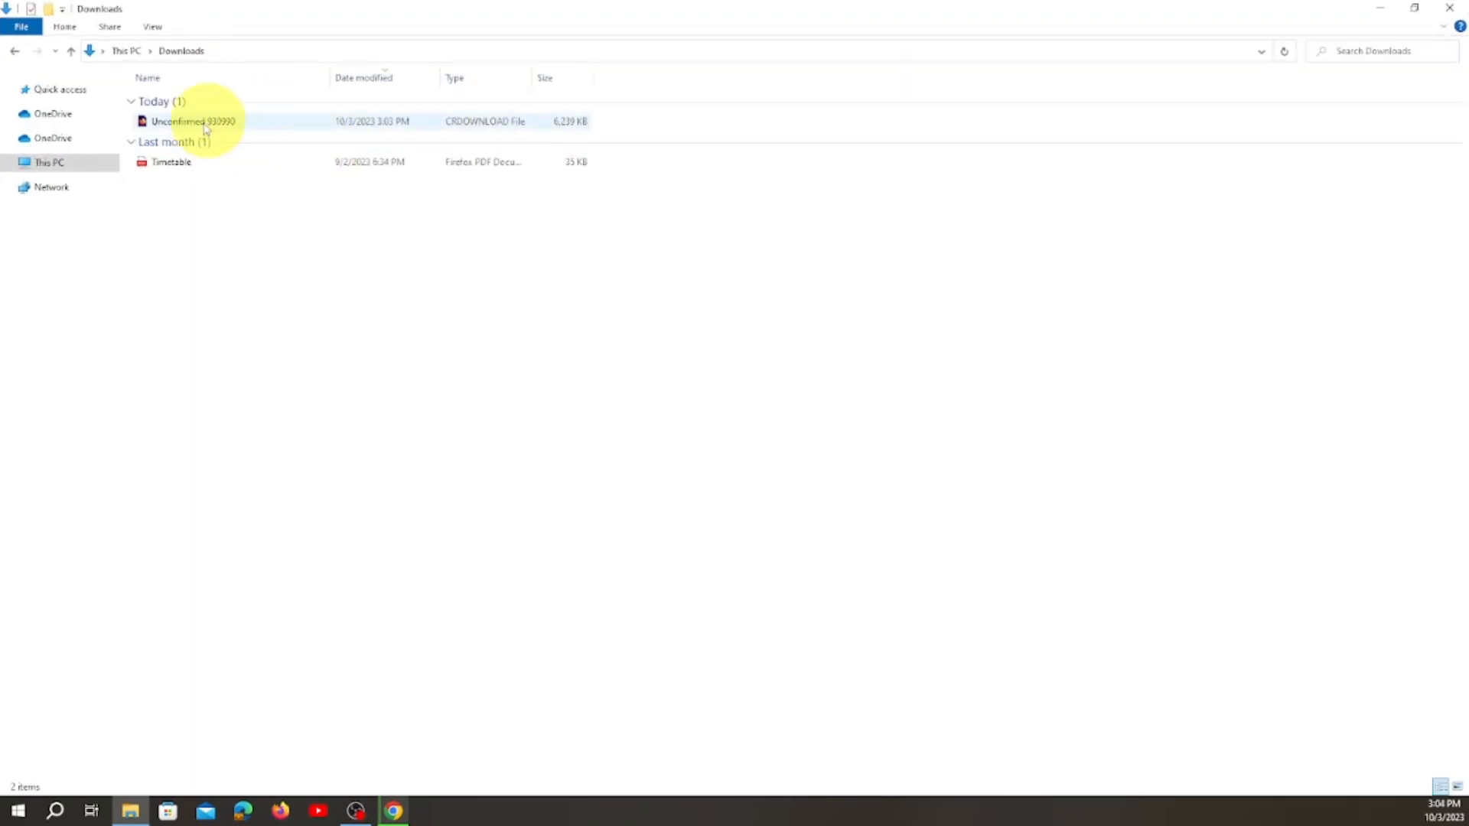
mouse_move(205, 129)
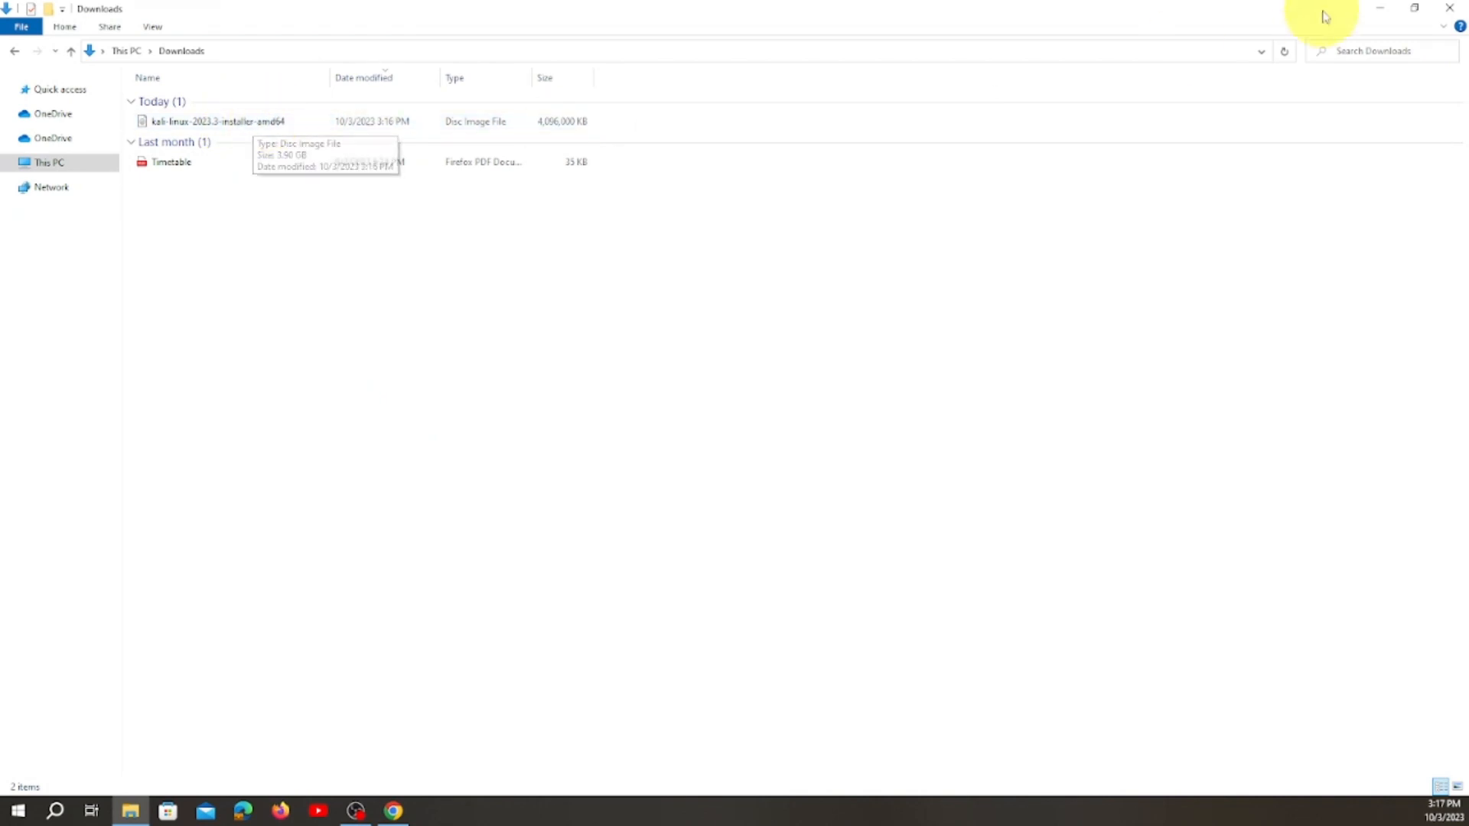
left_click(1377, 12)
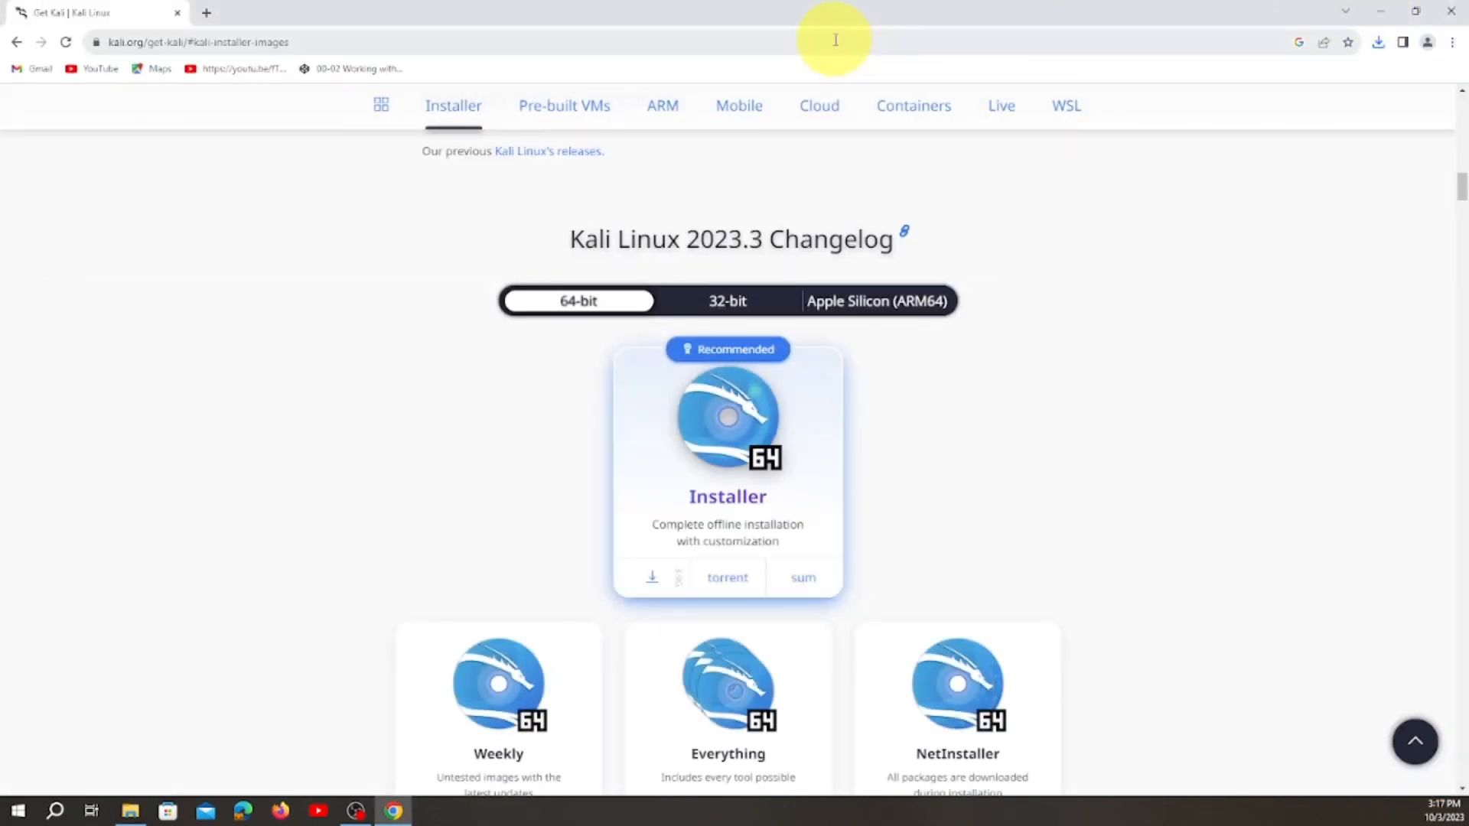
left_click(834, 40)
type("ww")
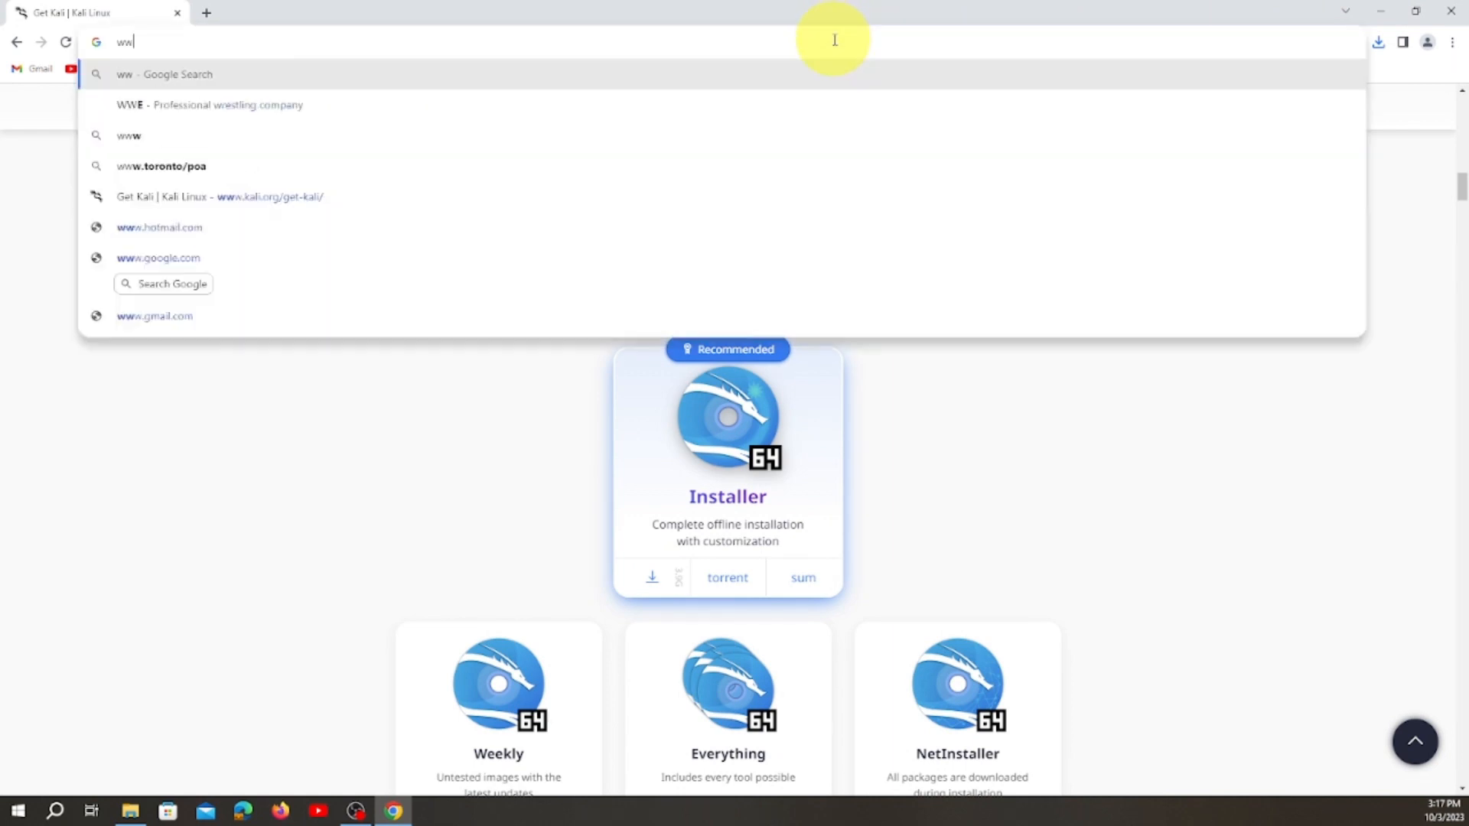
type("w.google")
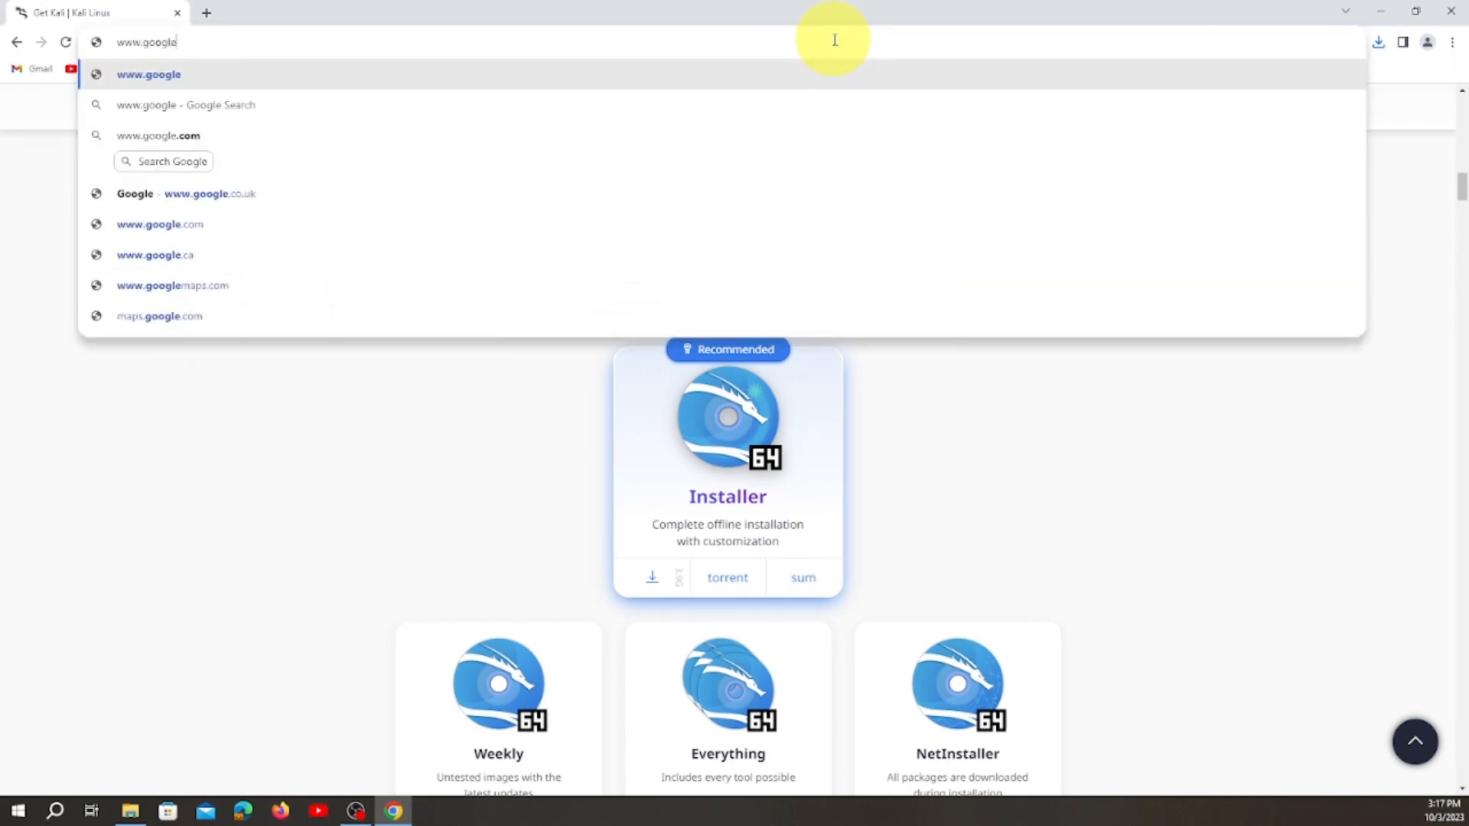
type(".ca")
key("Return")
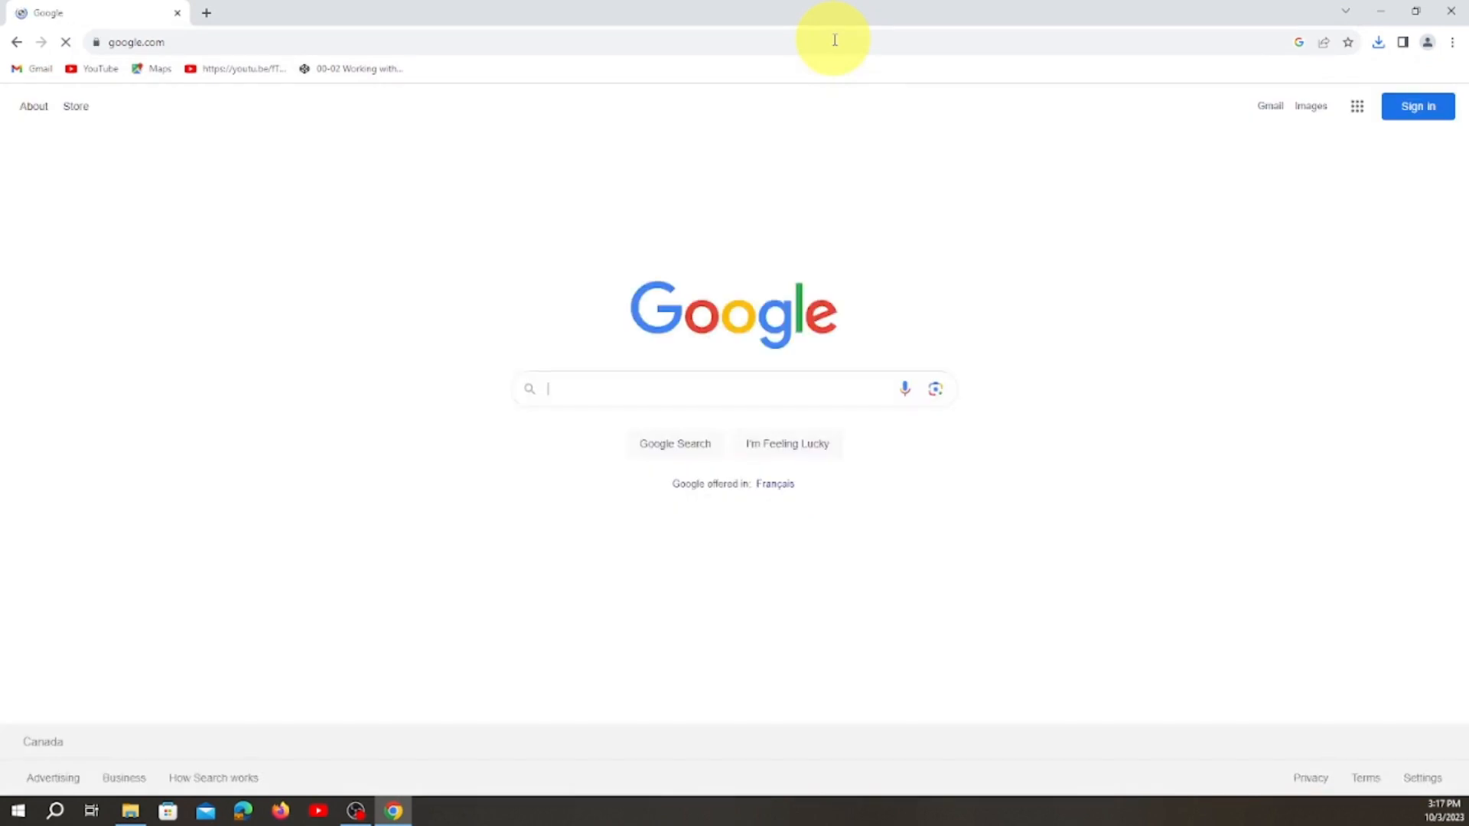
type("Virtua")
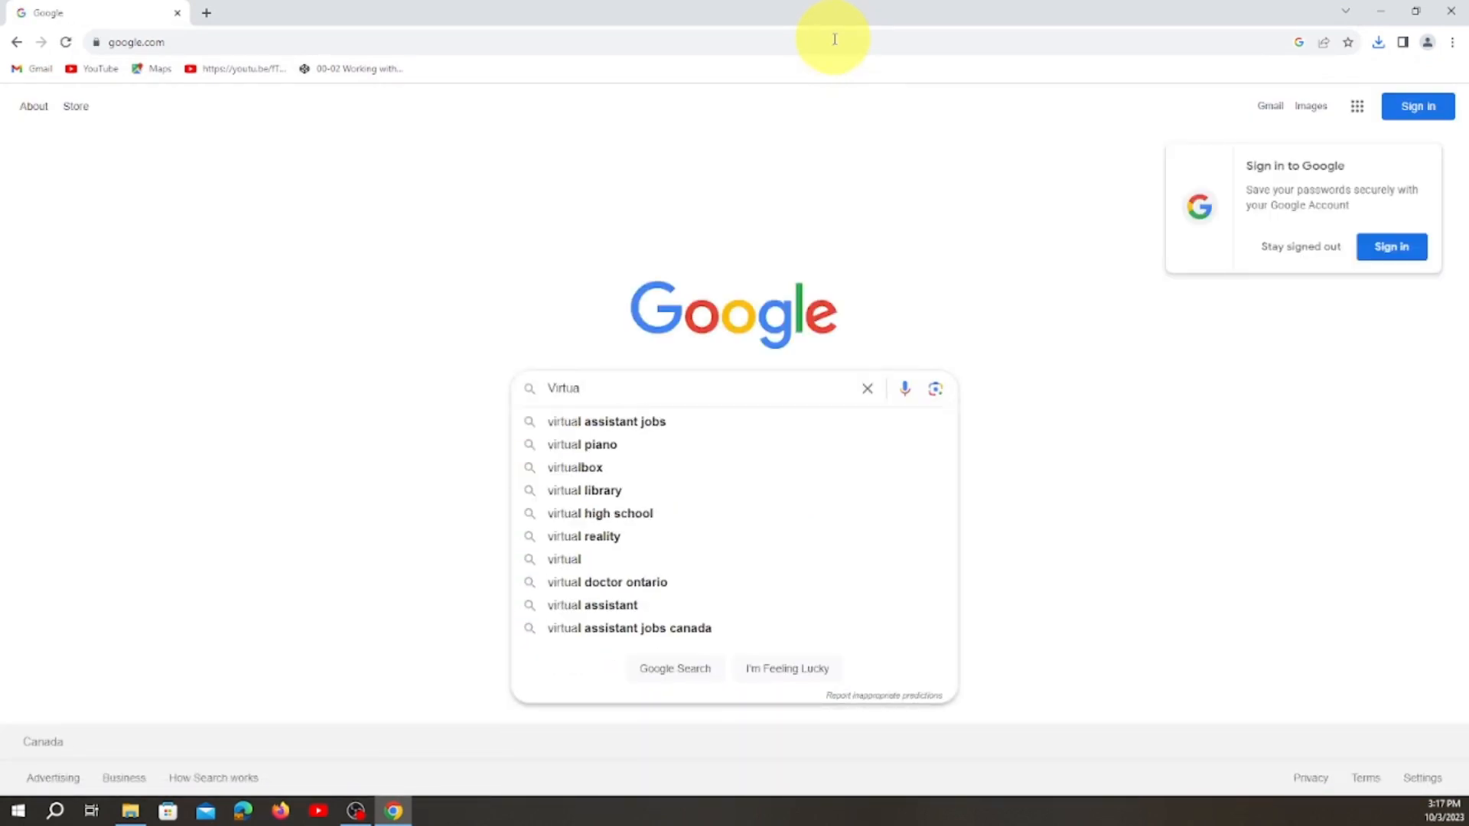
left_click(602, 467)
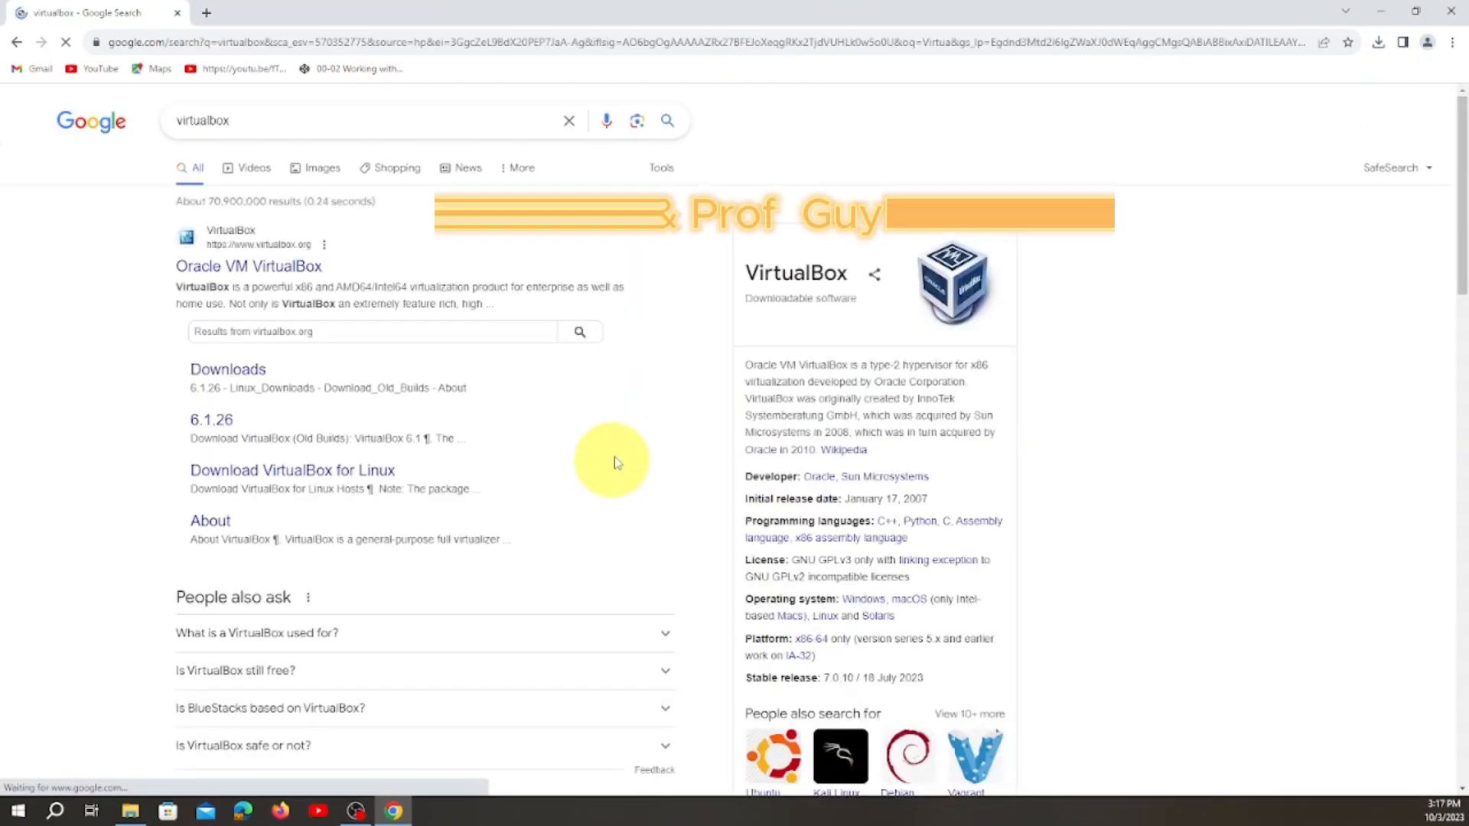
Download the VirtualBox 7.0.10 package for Windows hosts from virtualbox.org and check for it in the Downloads folder.
left_click(269, 267)
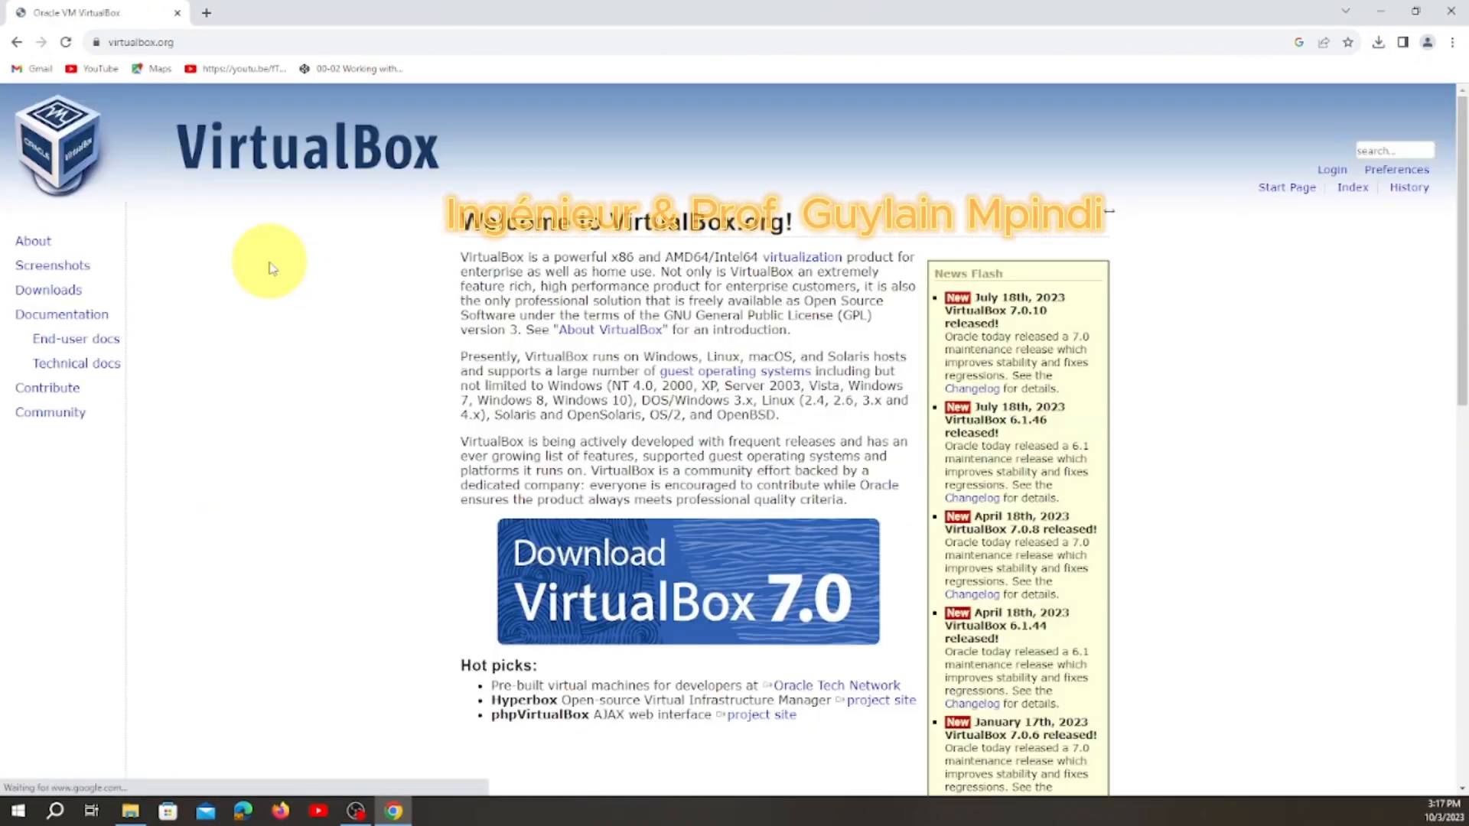
left_click(694, 596)
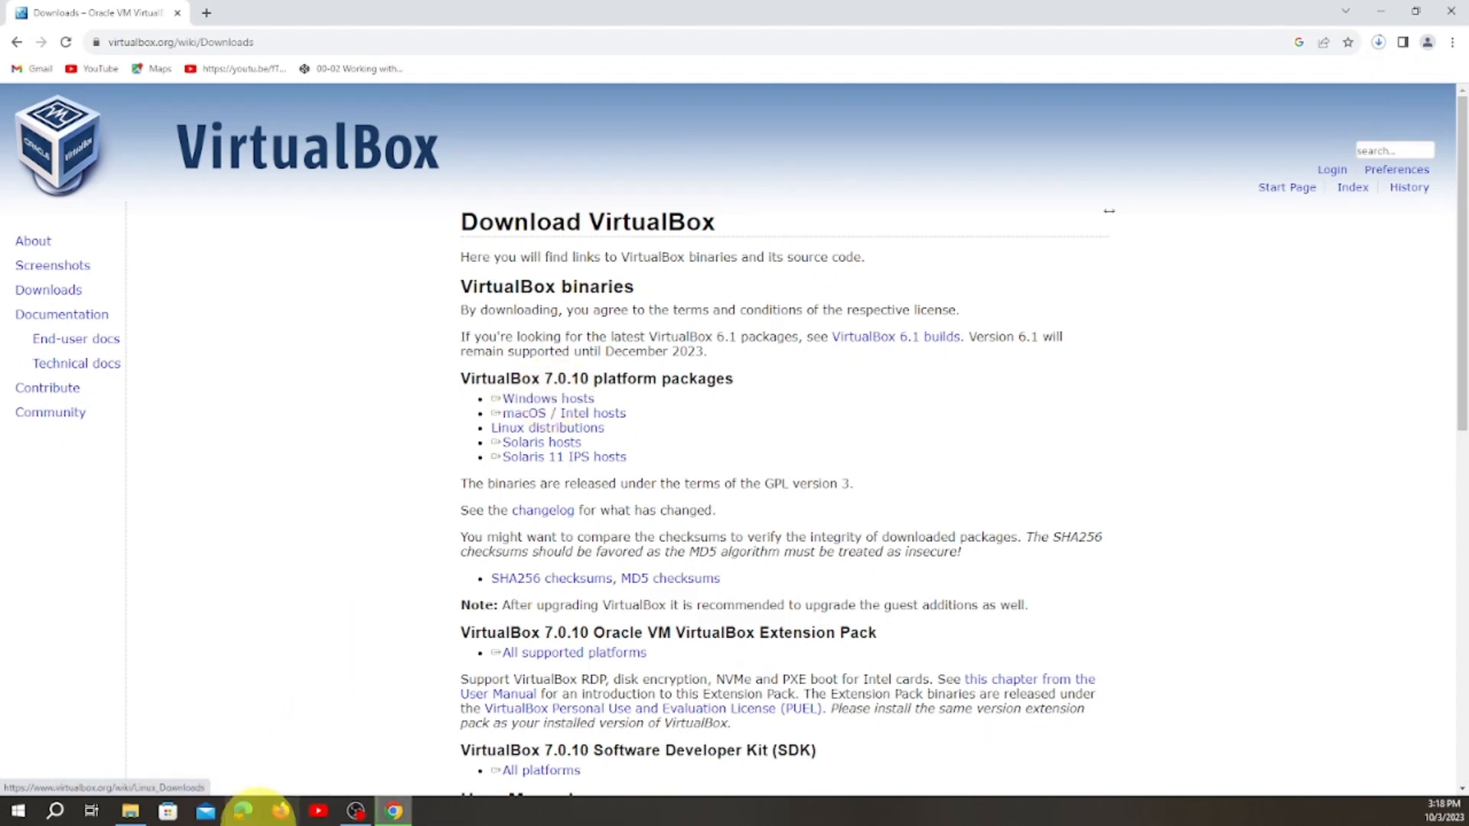
left_click(130, 811)
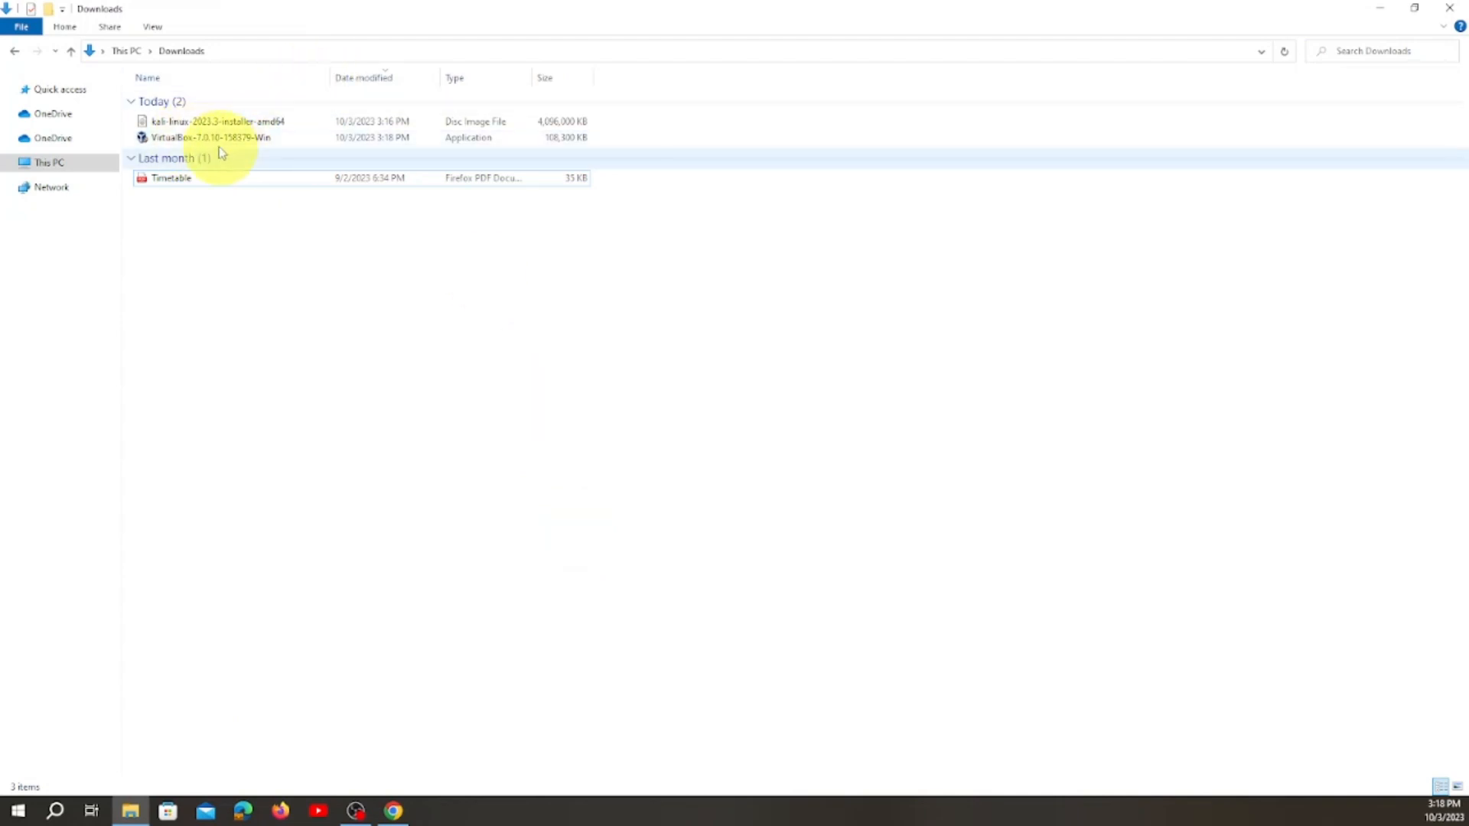
left_click(395, 812)
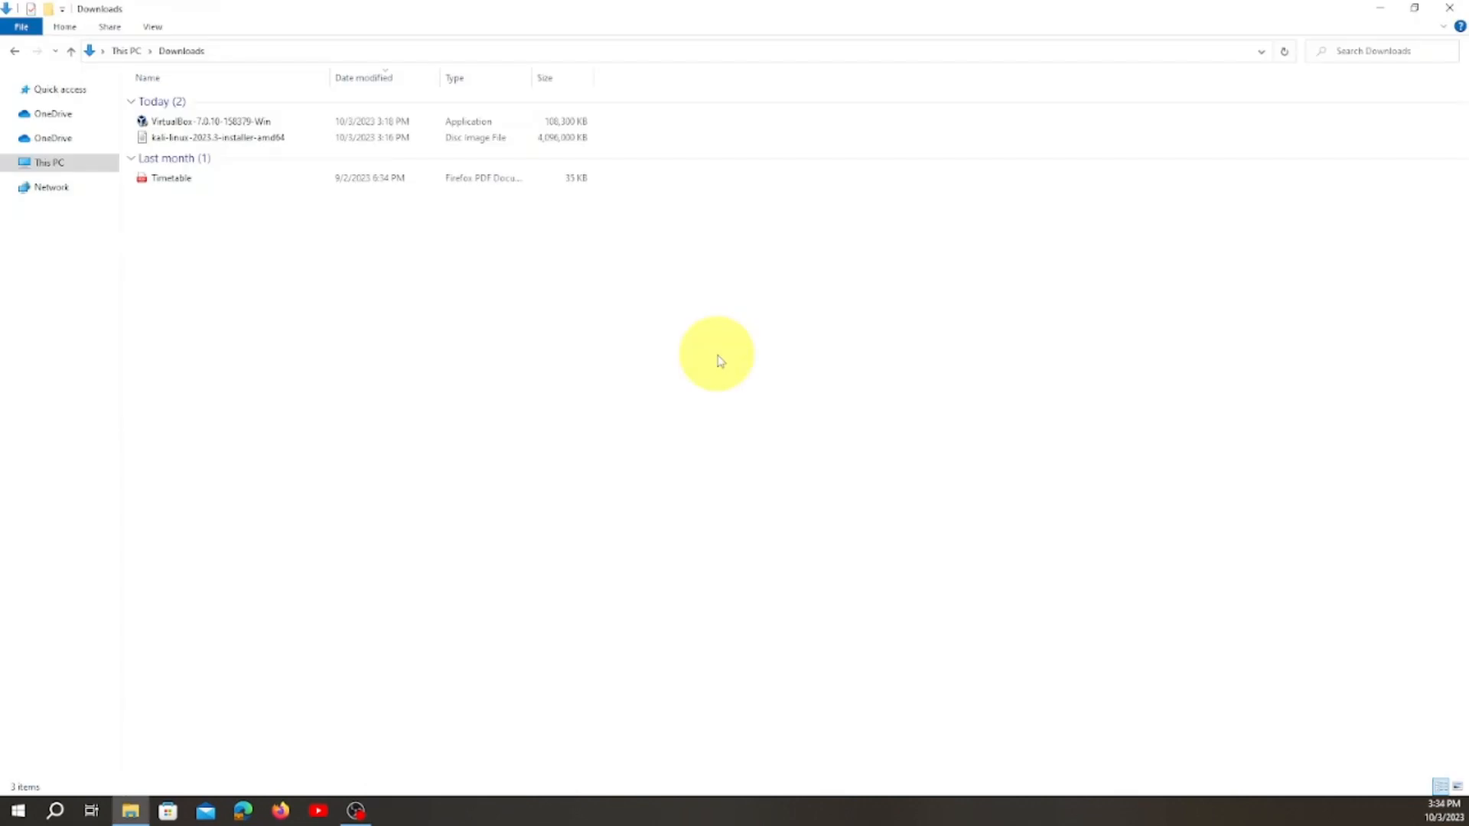
Run the downloaded VirtualBox 7.0.10 installer with the default features and location, accept the network interface reset, and start VirtualBox on finishing.
double_click(234, 122)
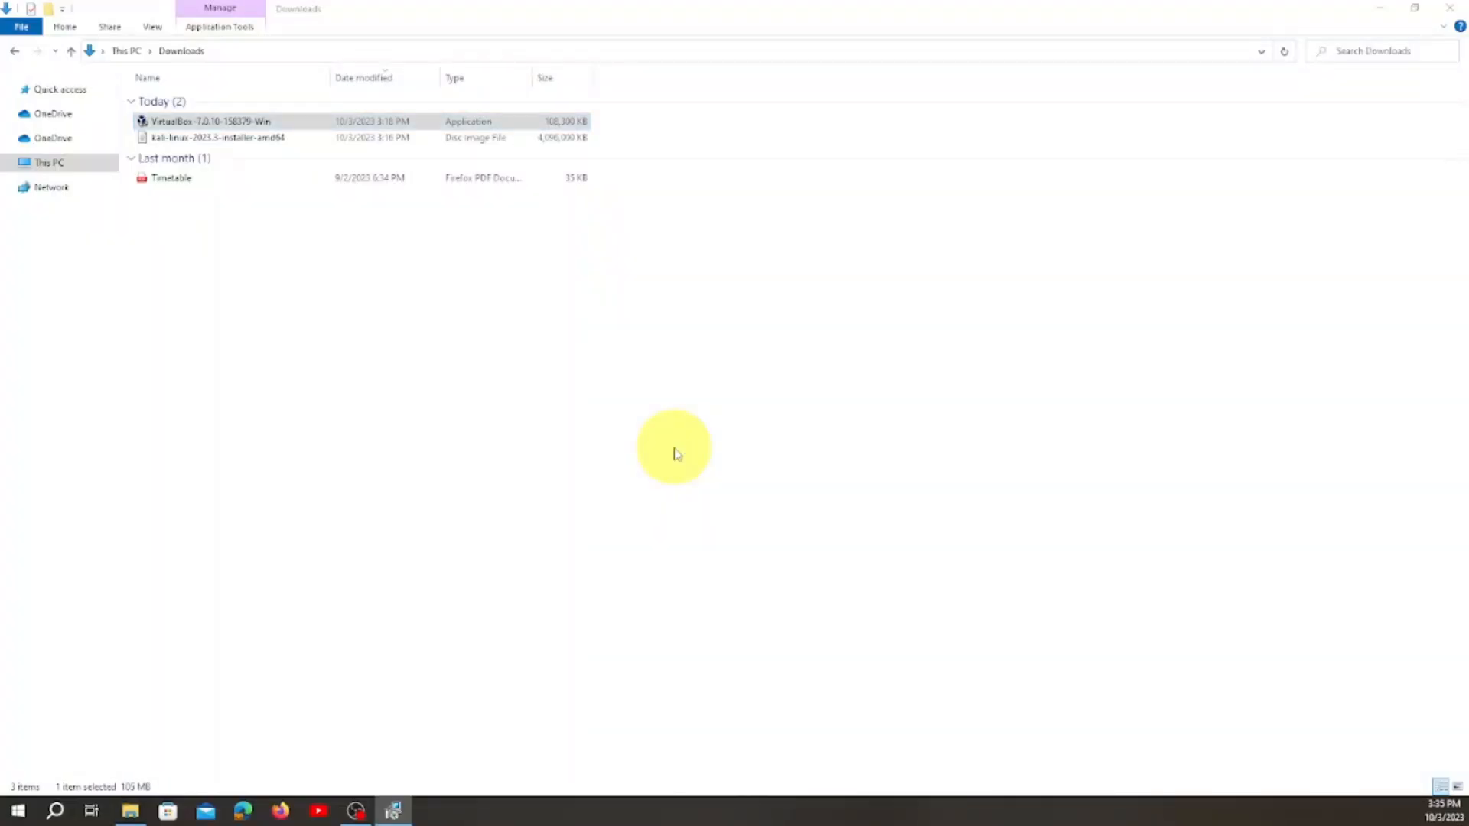
left_click_drag(0, 351, 810, 224)
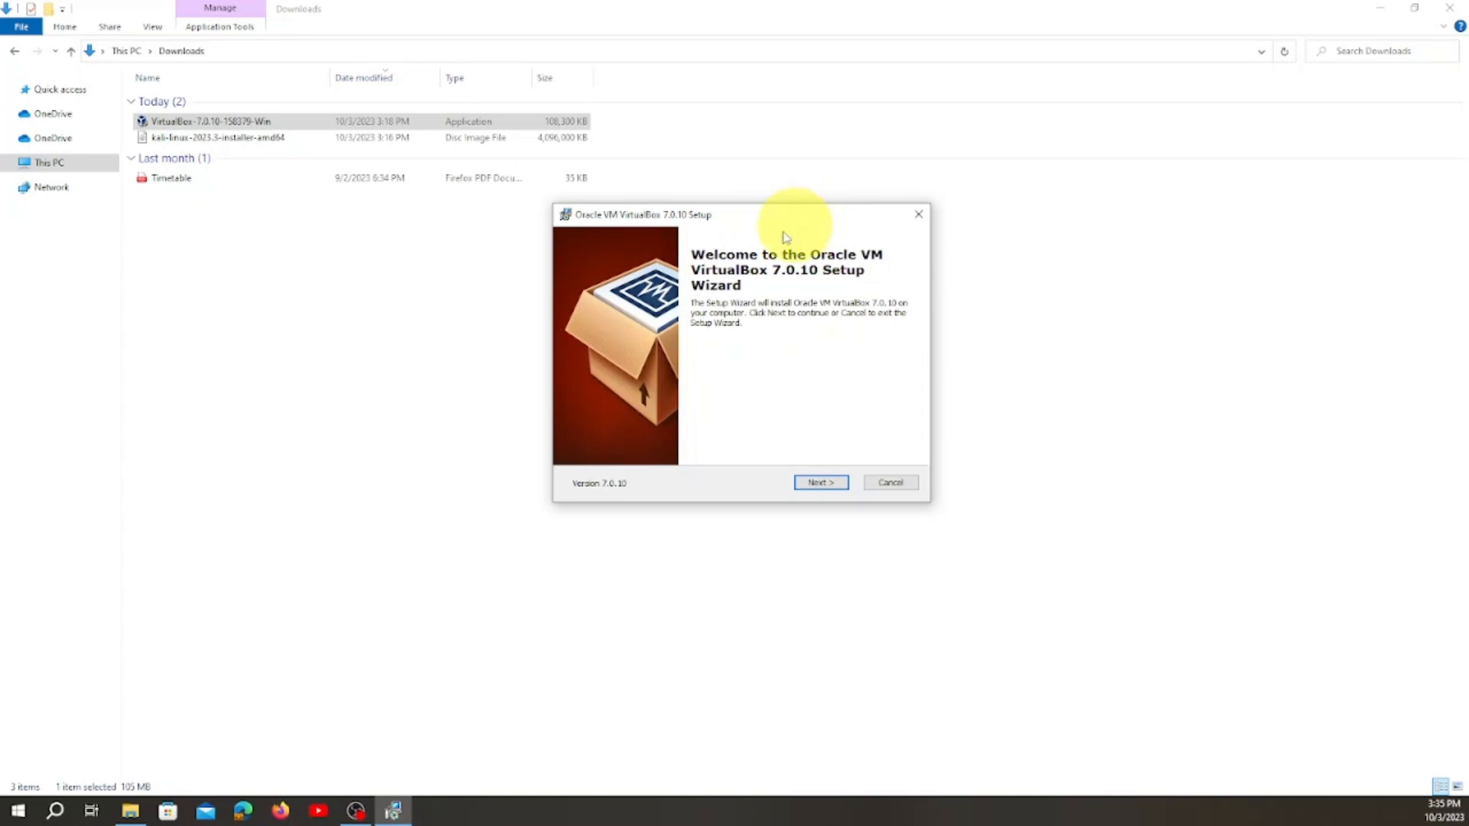
left_click(820, 482)
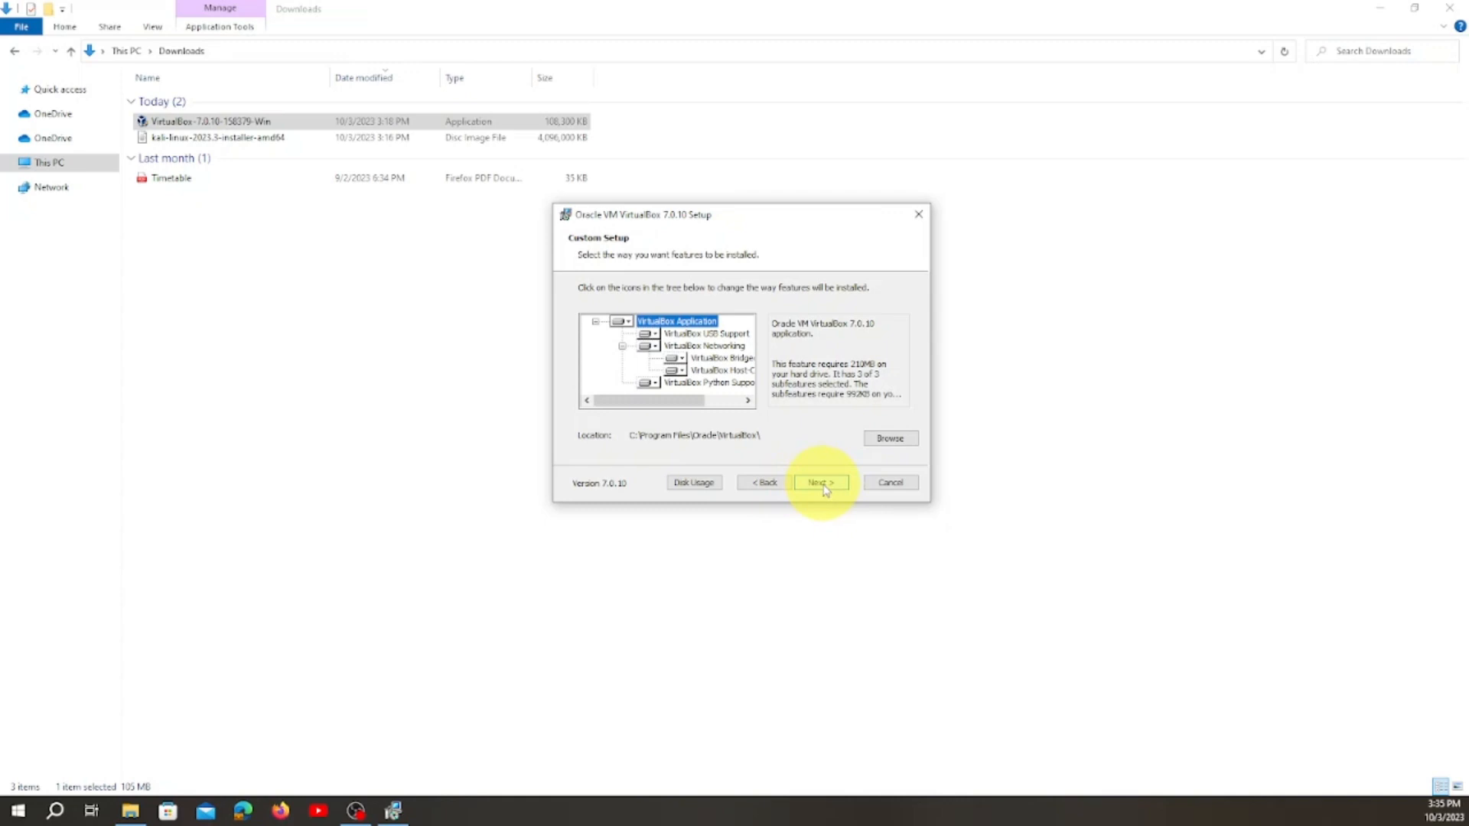
left_click(821, 482)
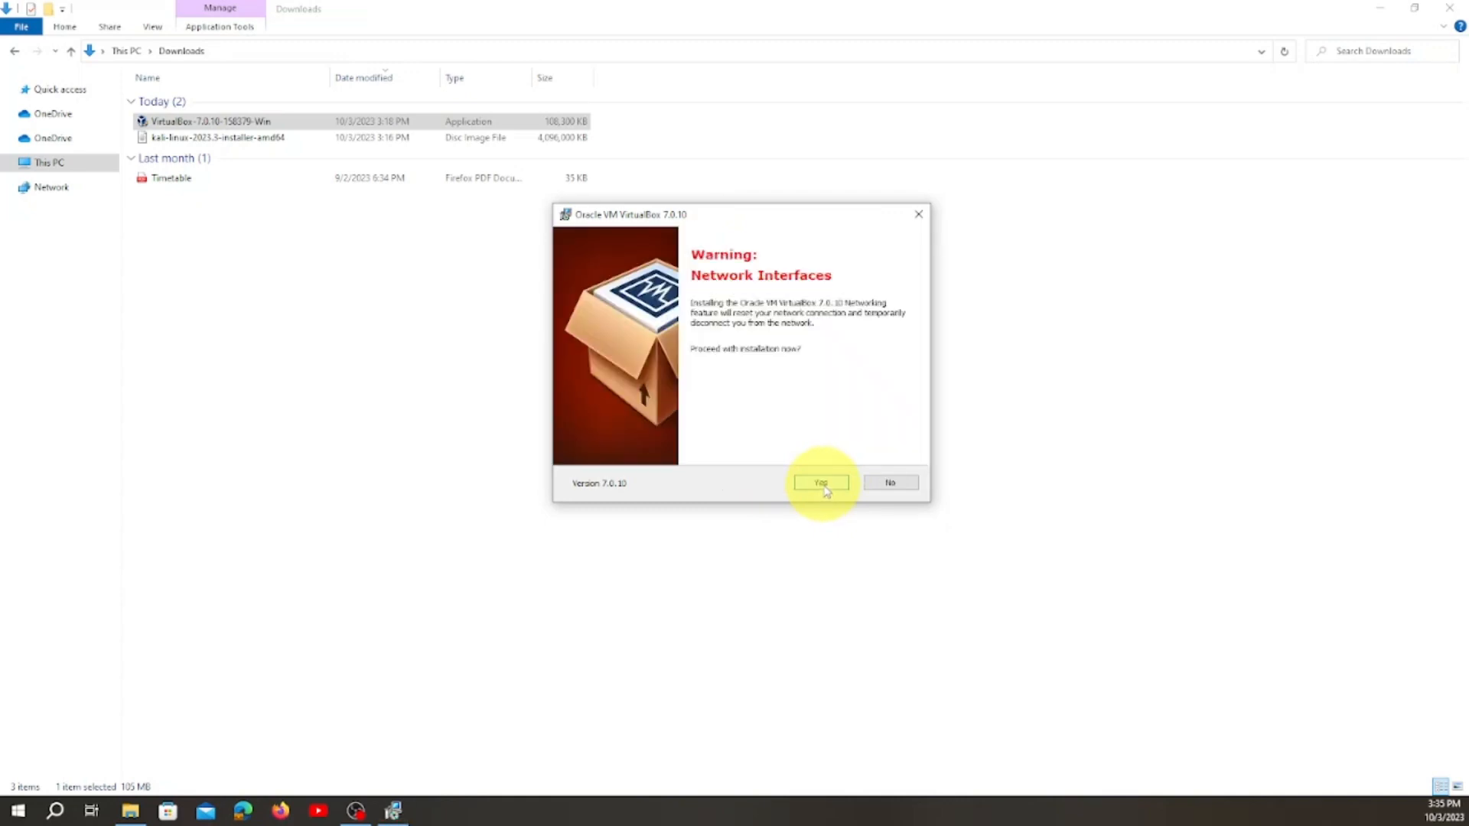
left_click(823, 486)
left_click(823, 487)
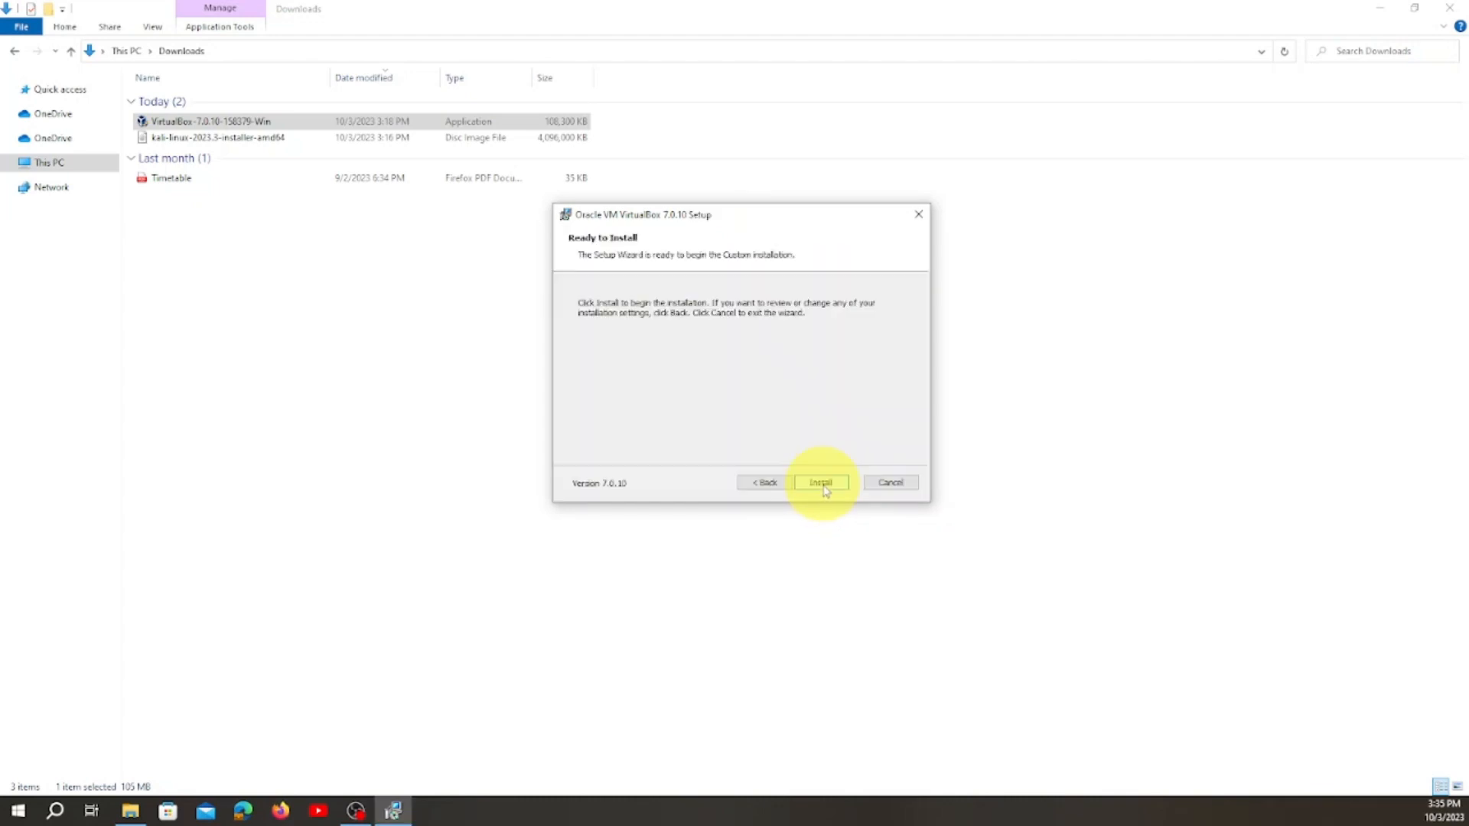
left_click(821, 483)
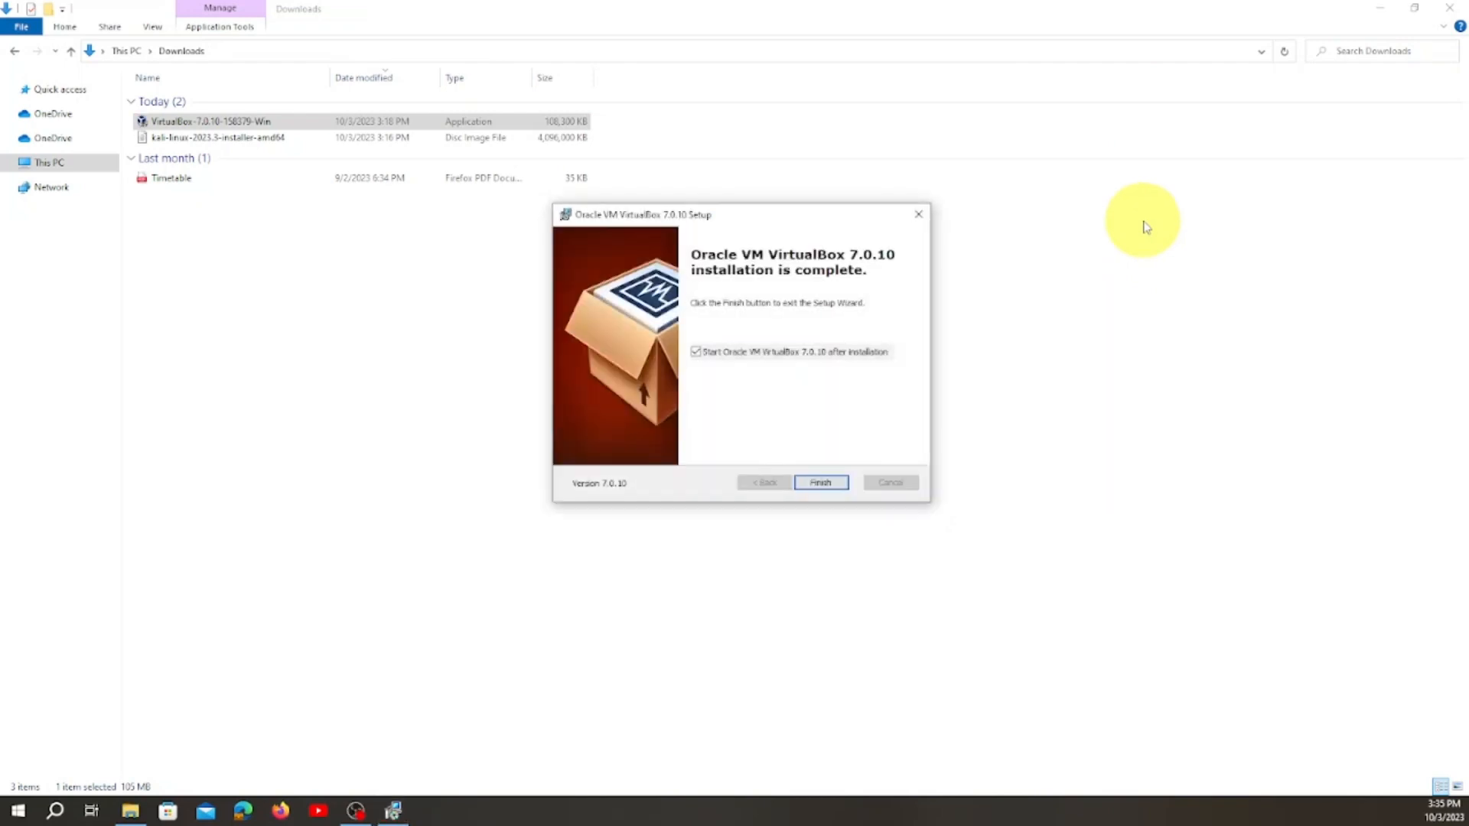
left_click(820, 482)
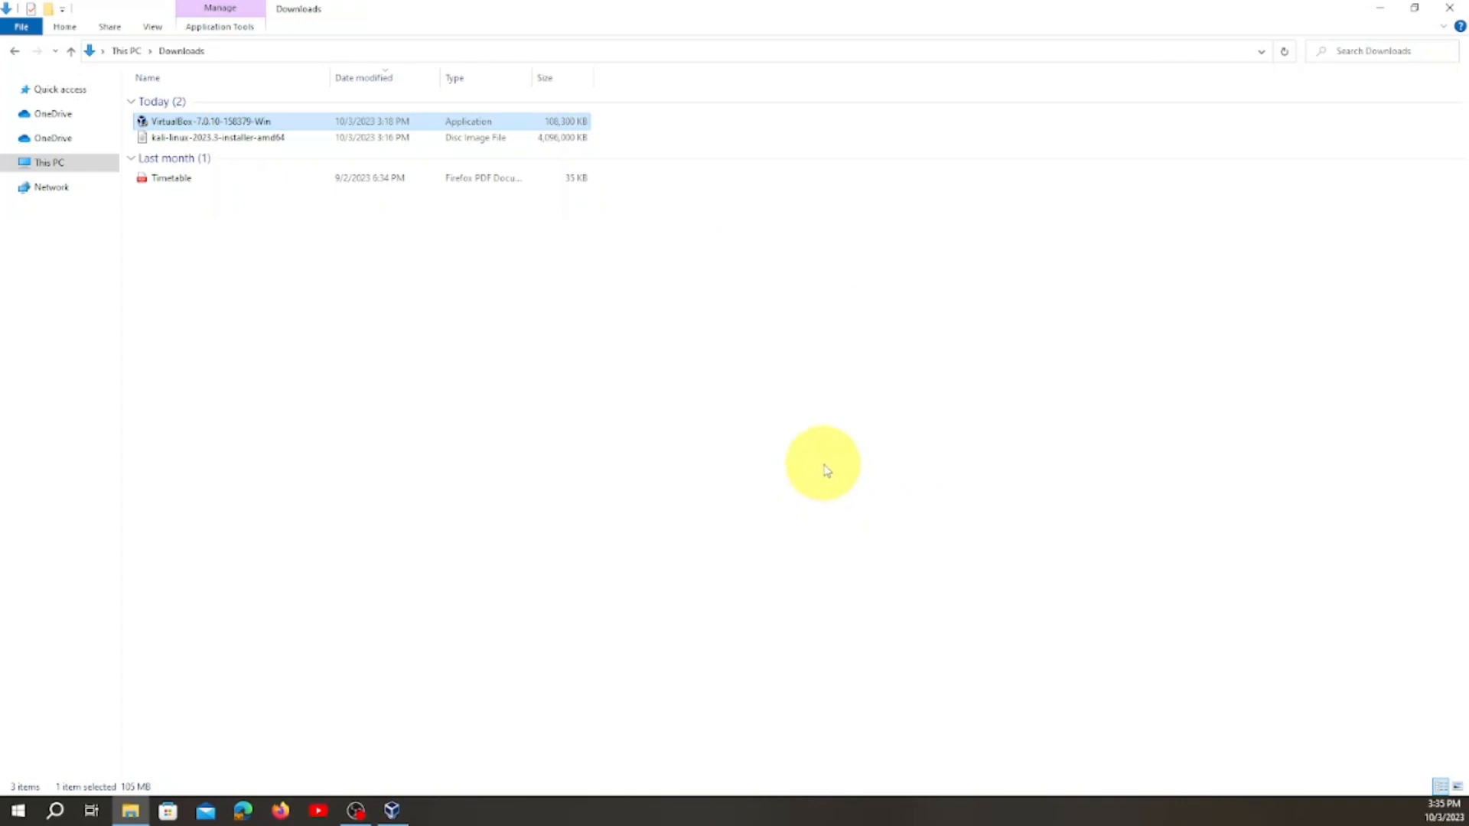
Minimize the Downloads window to look over the VirtualBox Manager, and minimize the manager as well.
left_click(1385, 14)
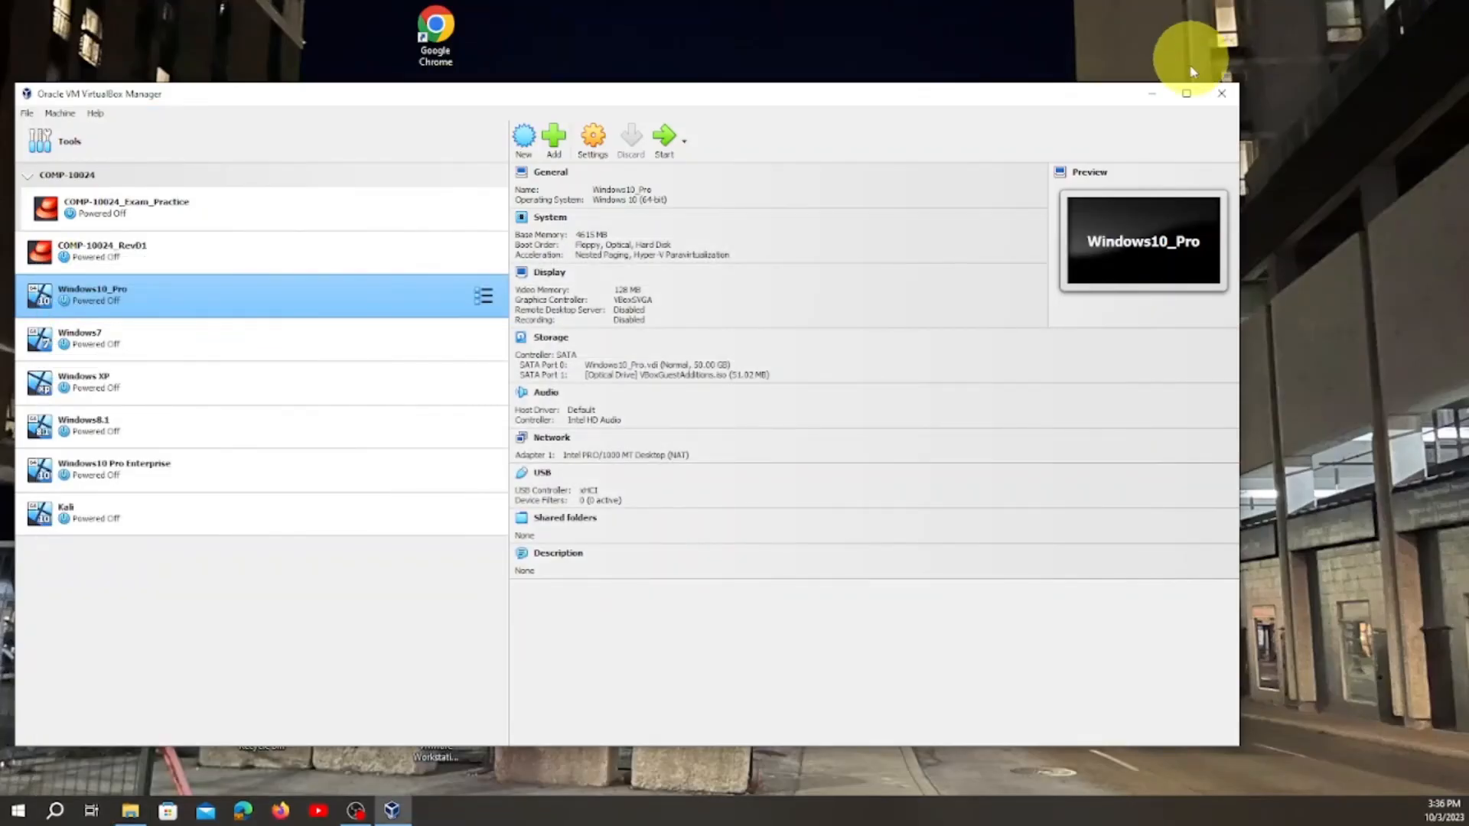
mouse_move(1067, 100)
left_mouse_down()
mouse_move(1019, 115)
mouse_move(1081, 131)
mouse_move(1042, 131)
mouse_move(1084, 97)
left_mouse_up()
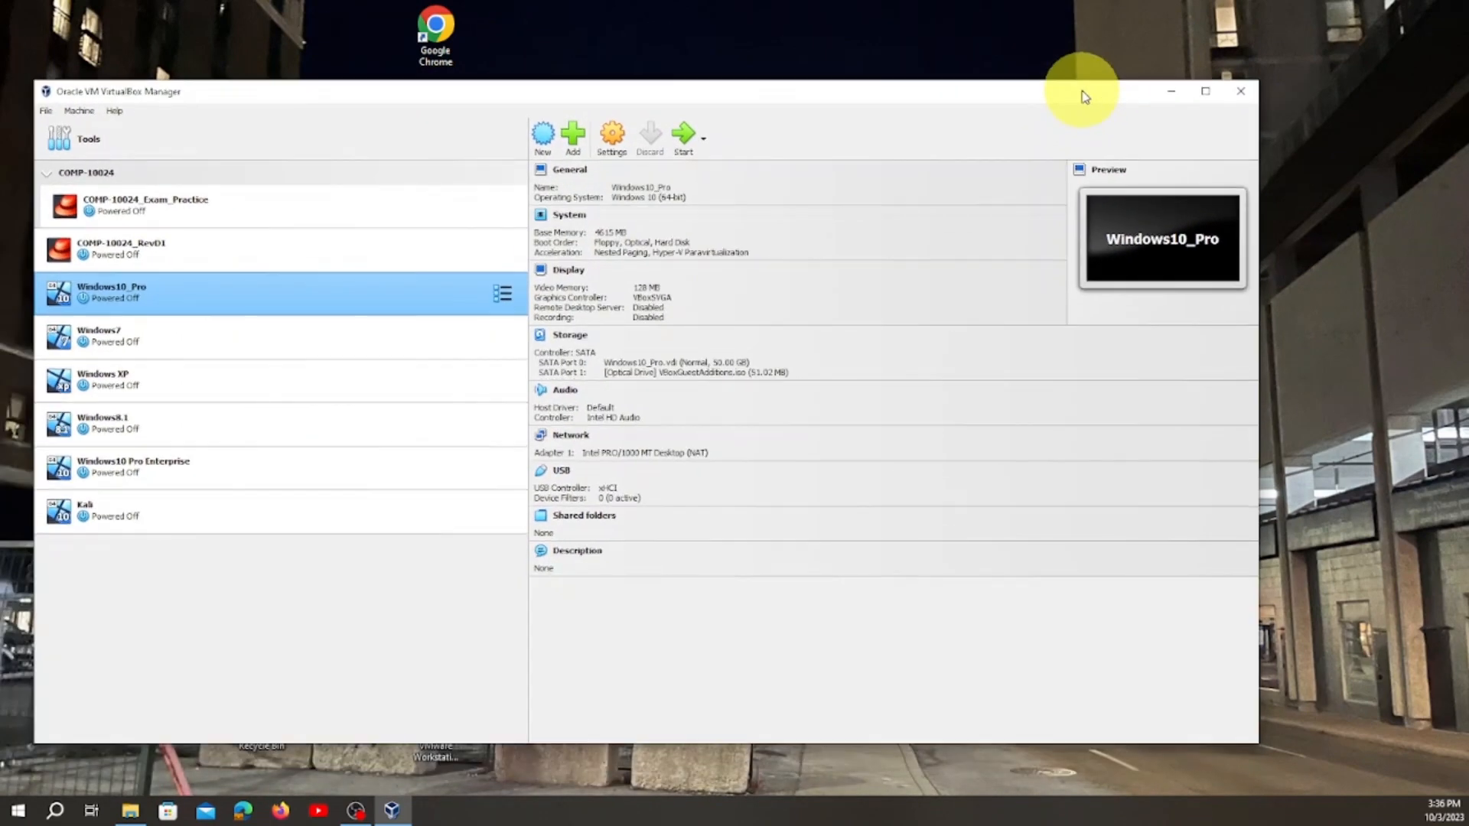
left_click(1167, 97)
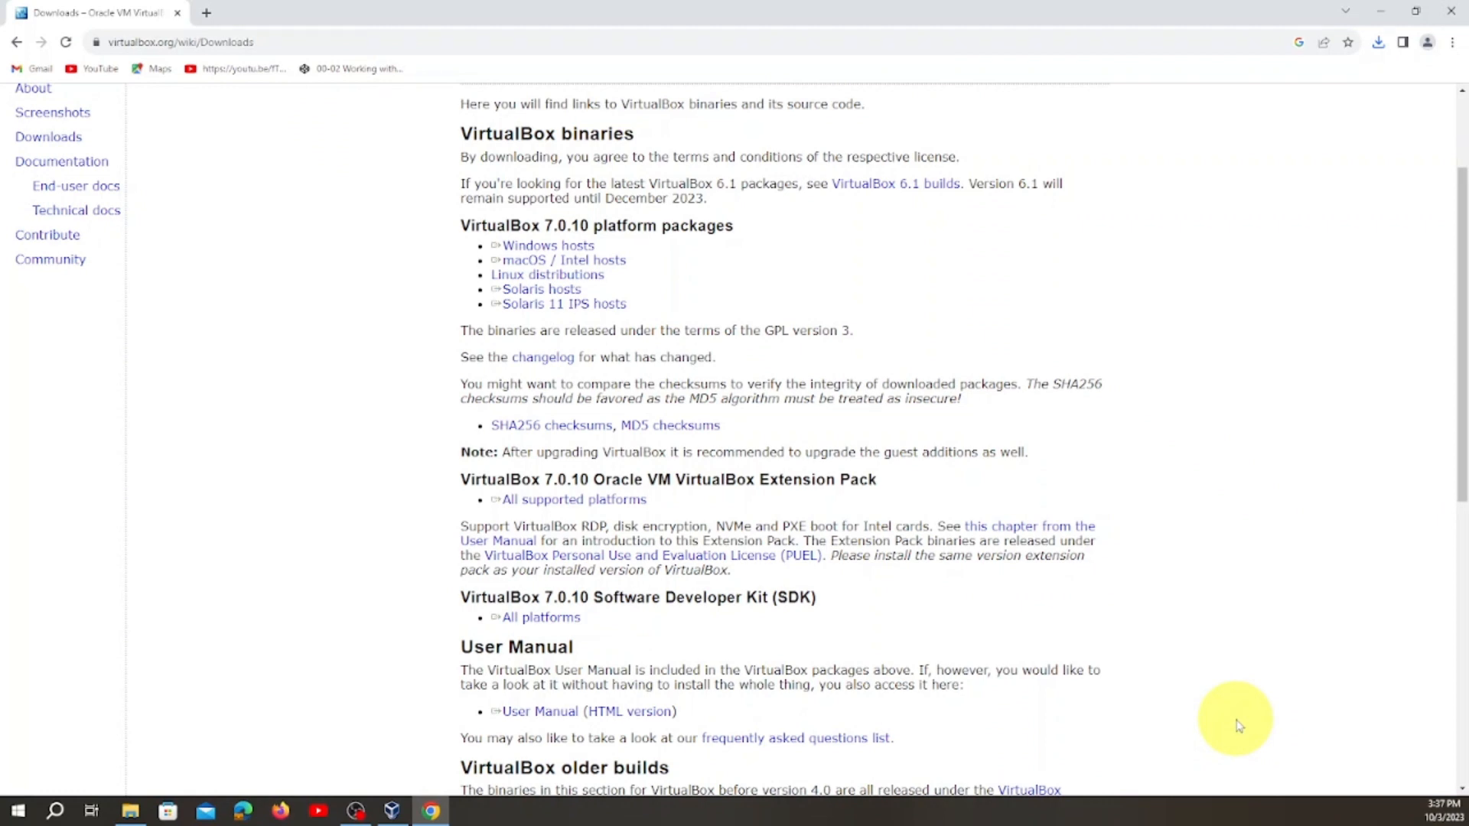
Download the VirtualBox 7.0.10 Extension Pack for all supported platforms and check for it in the Downloads folder.
triple_click(596, 504)
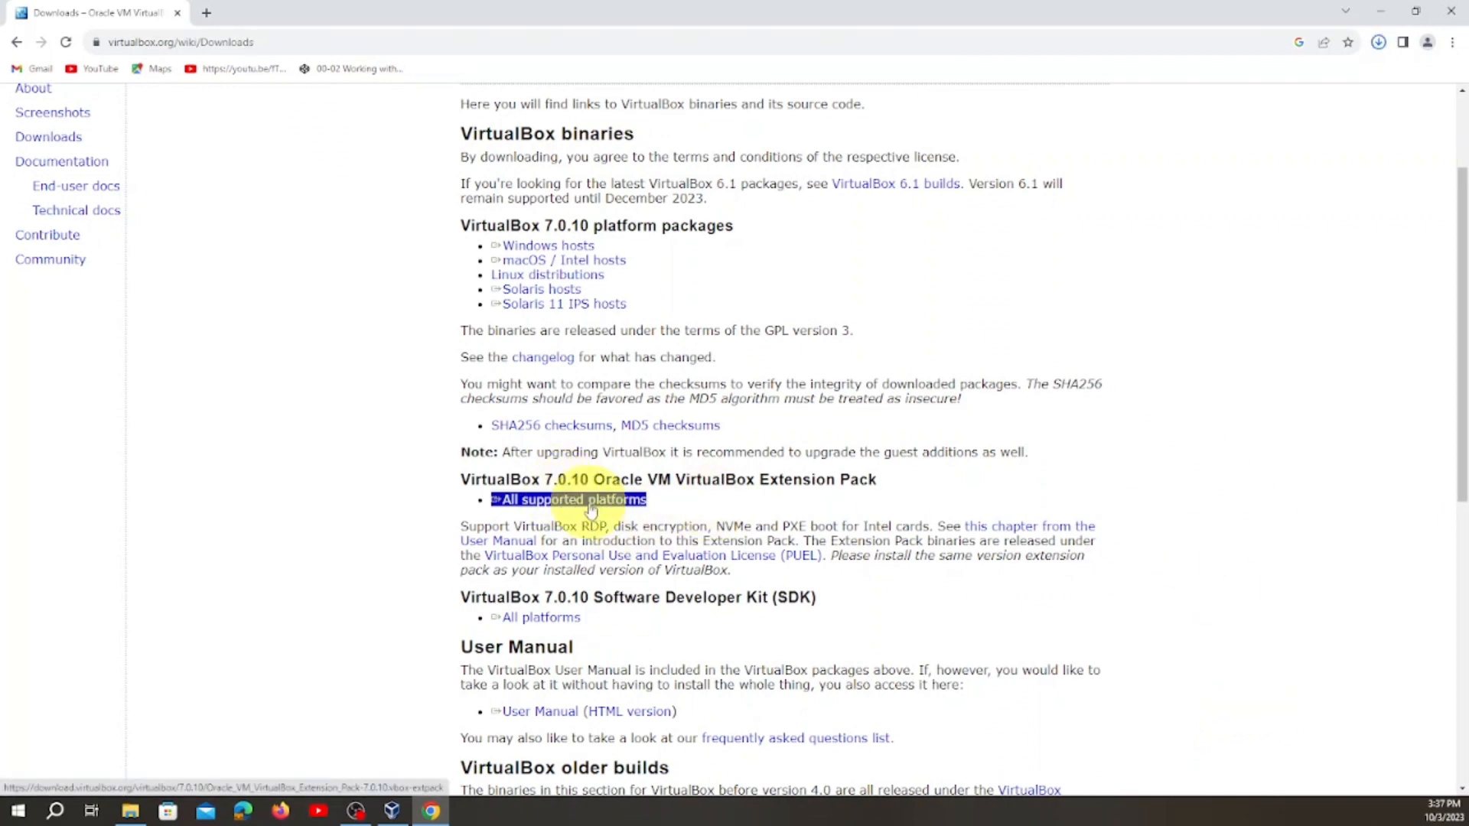
left_click(131, 812)
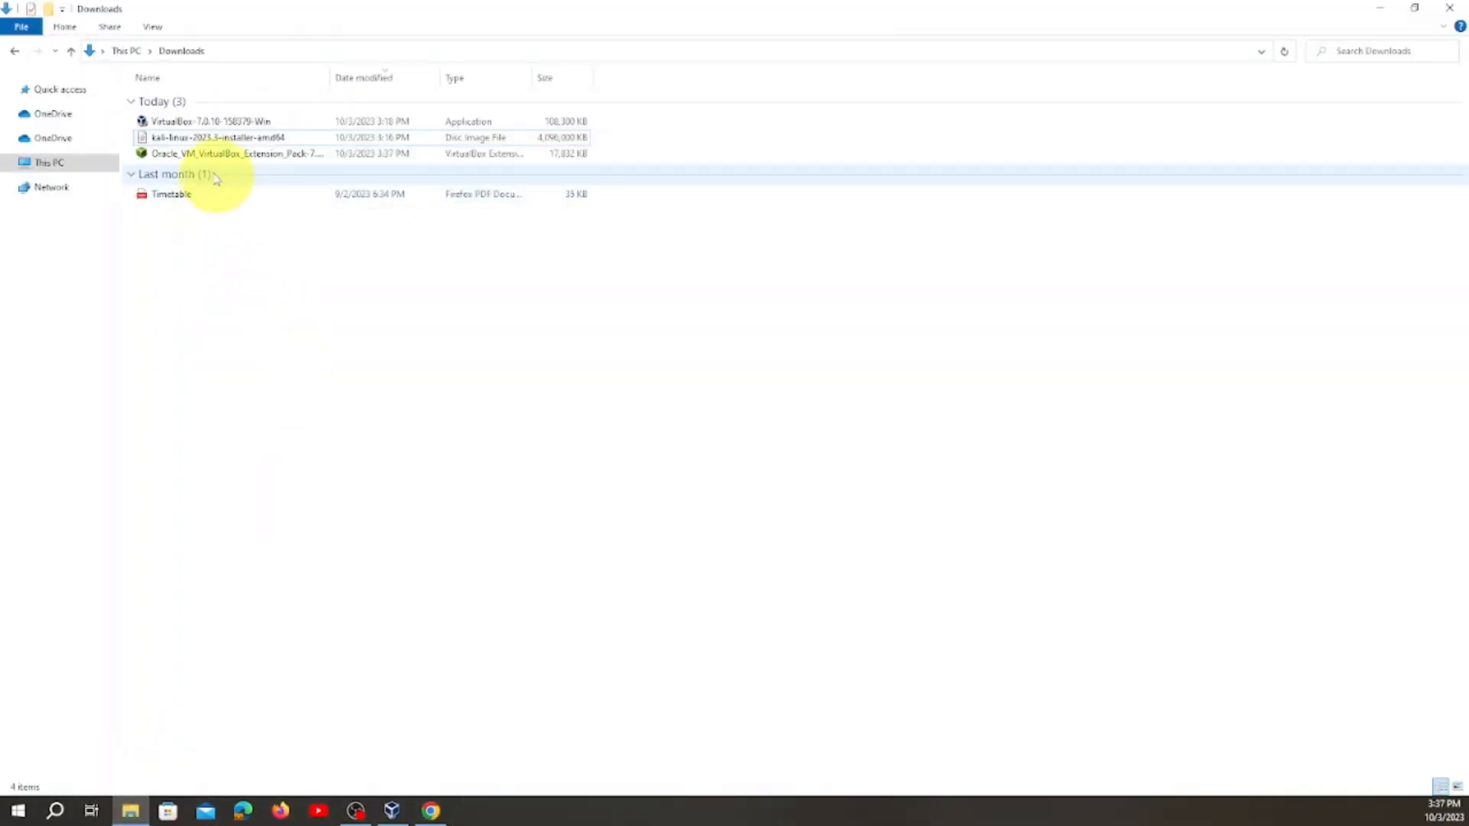
Reinstall the VirtualBox Extension Pack from the Downloads folder, agree to its license, and minimize the VirtualBox Manager.
left_click(234, 157)
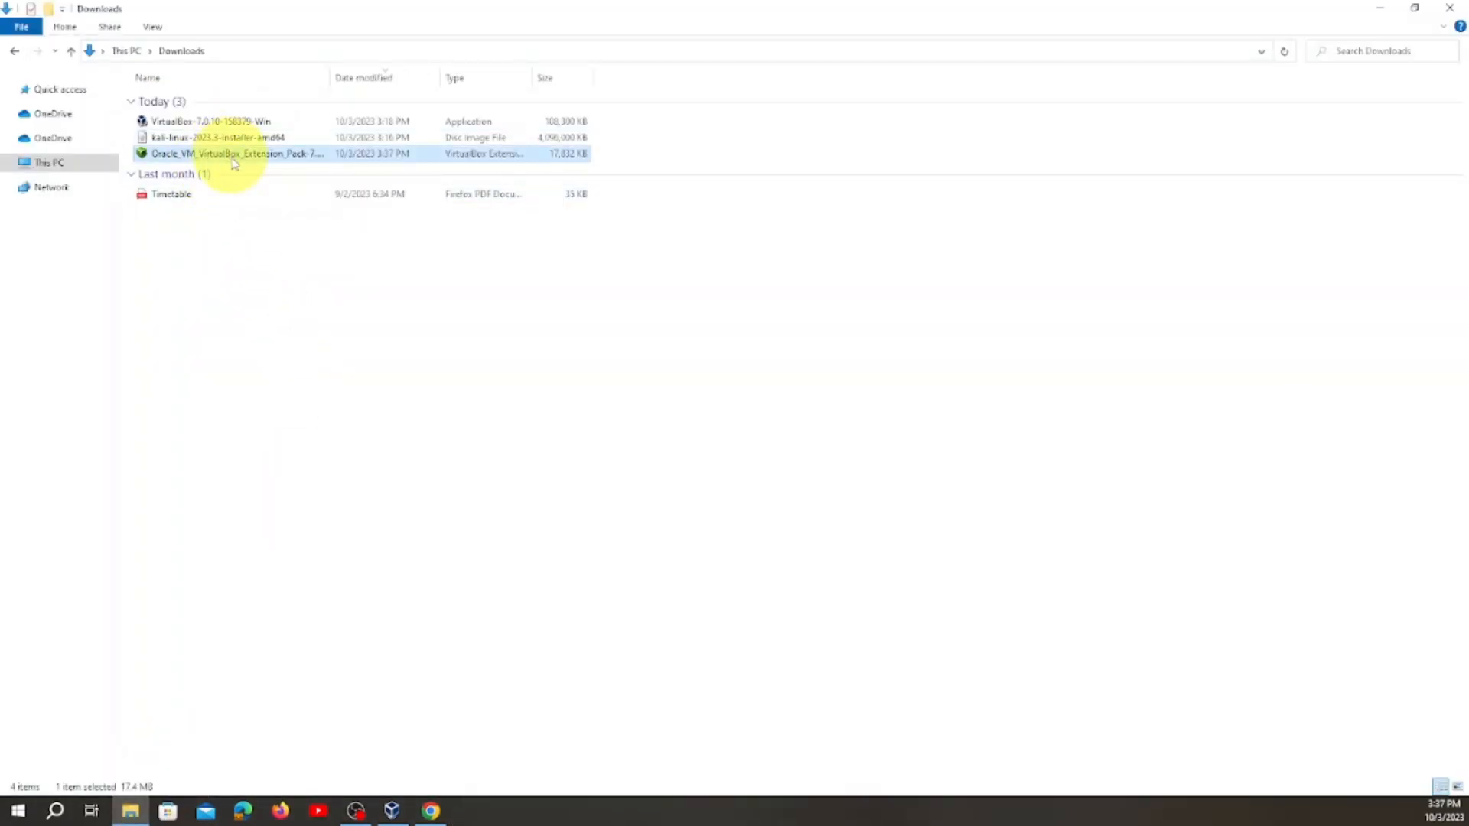
double_click(233, 157)
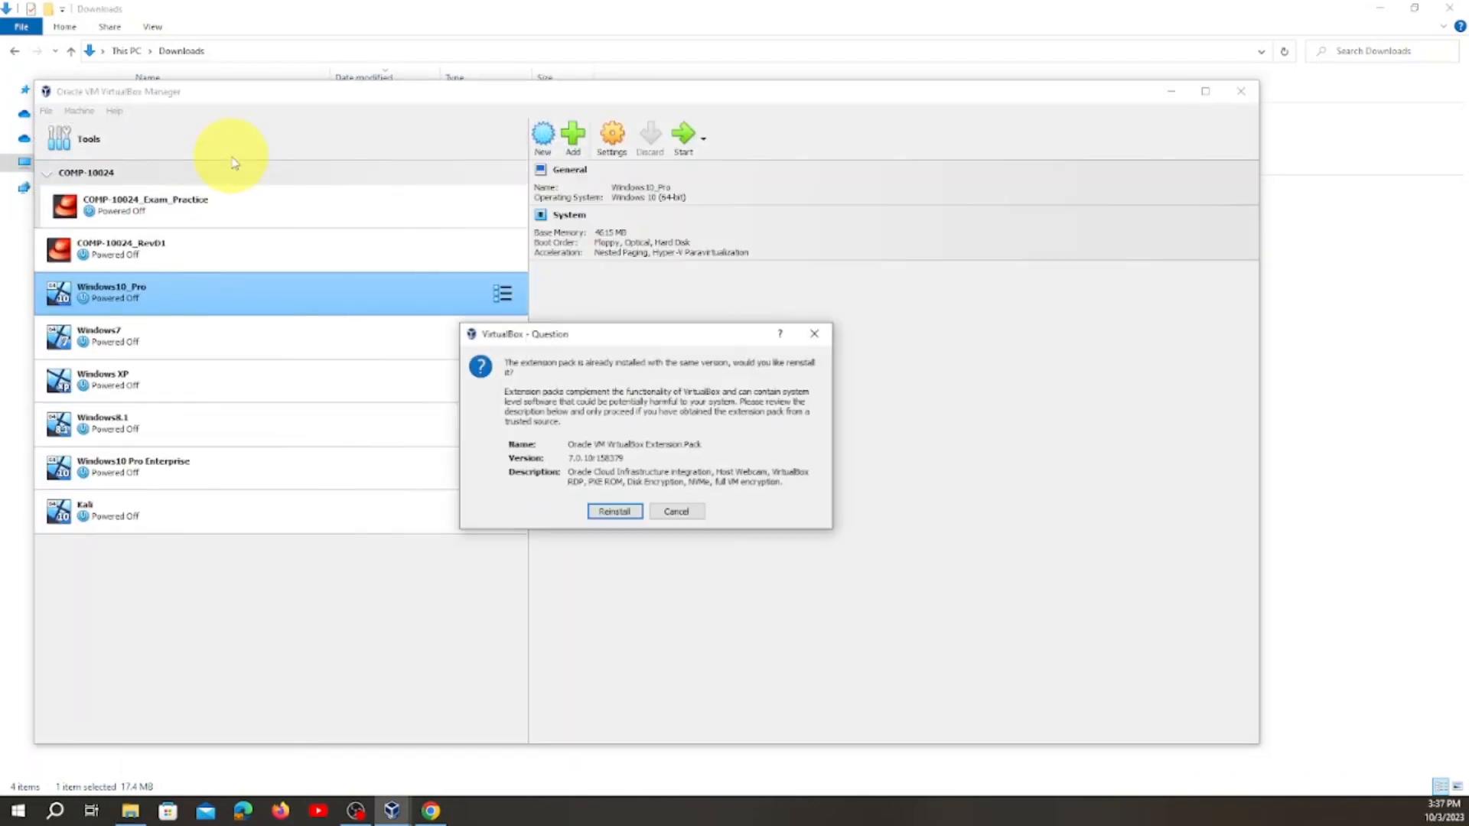
left_click(617, 512)
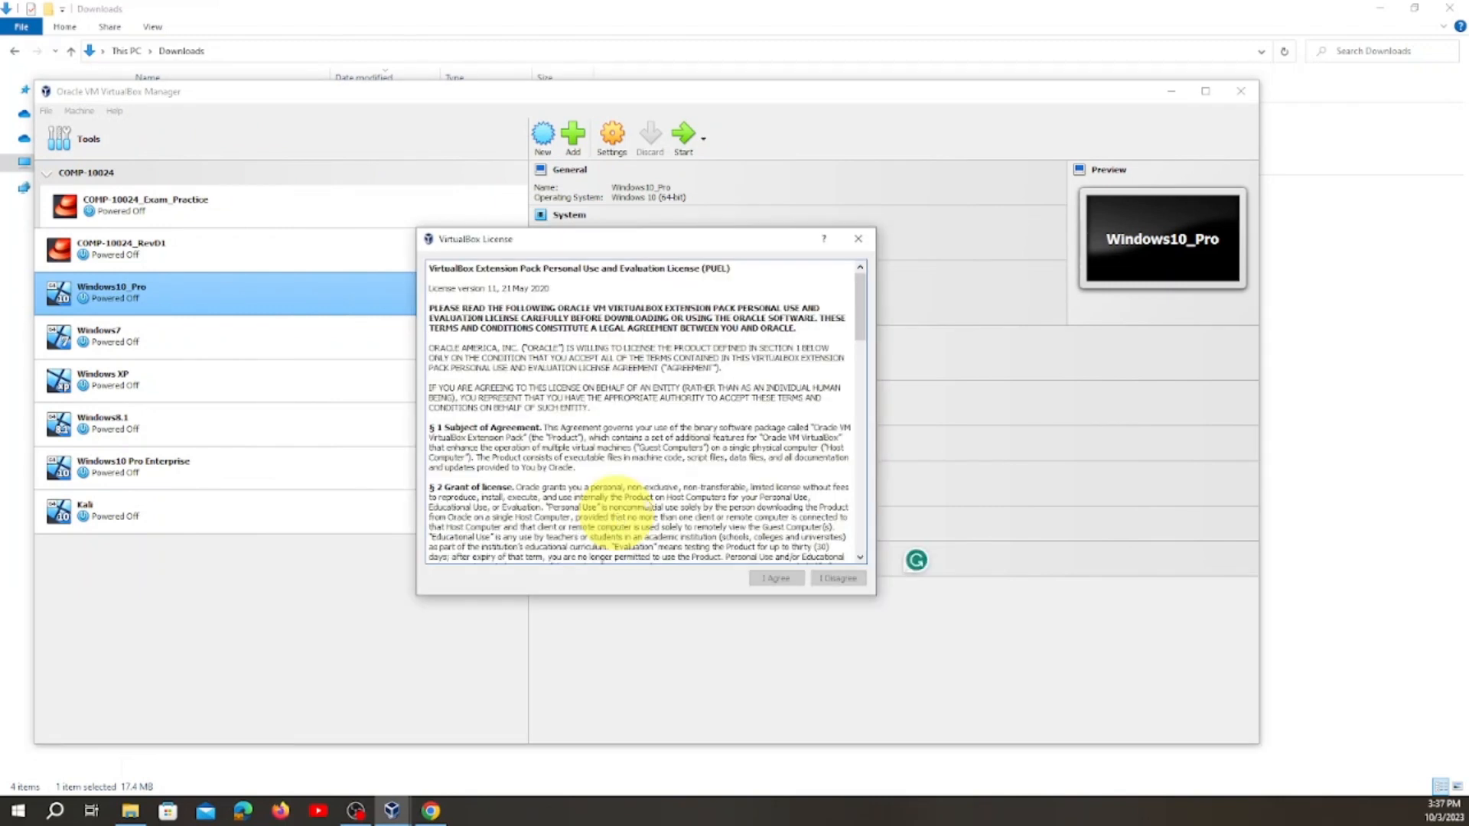
left_click_drag(860, 306, 862, 535)
left_click(775, 579)
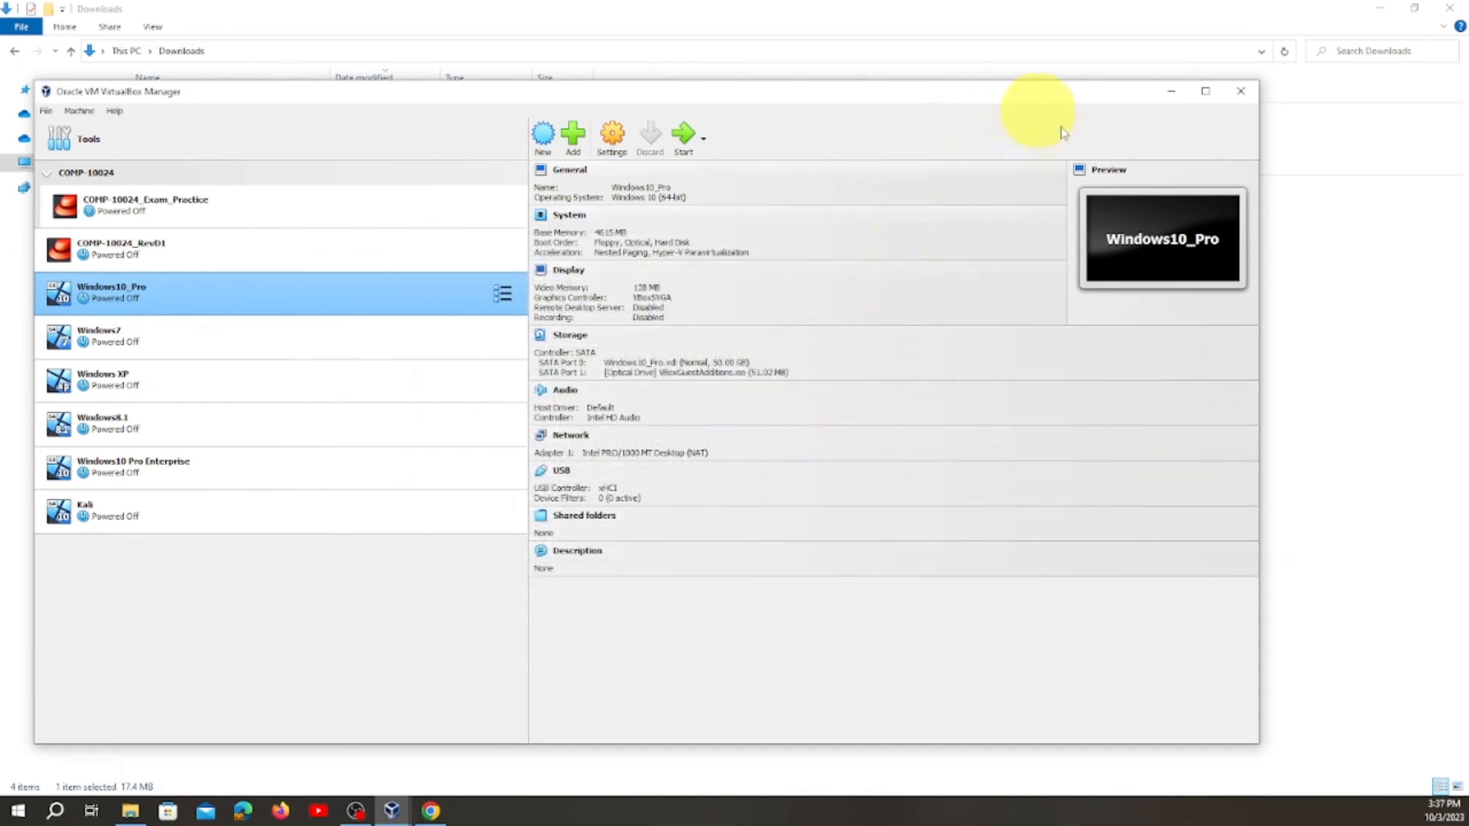
left_click(1170, 93)
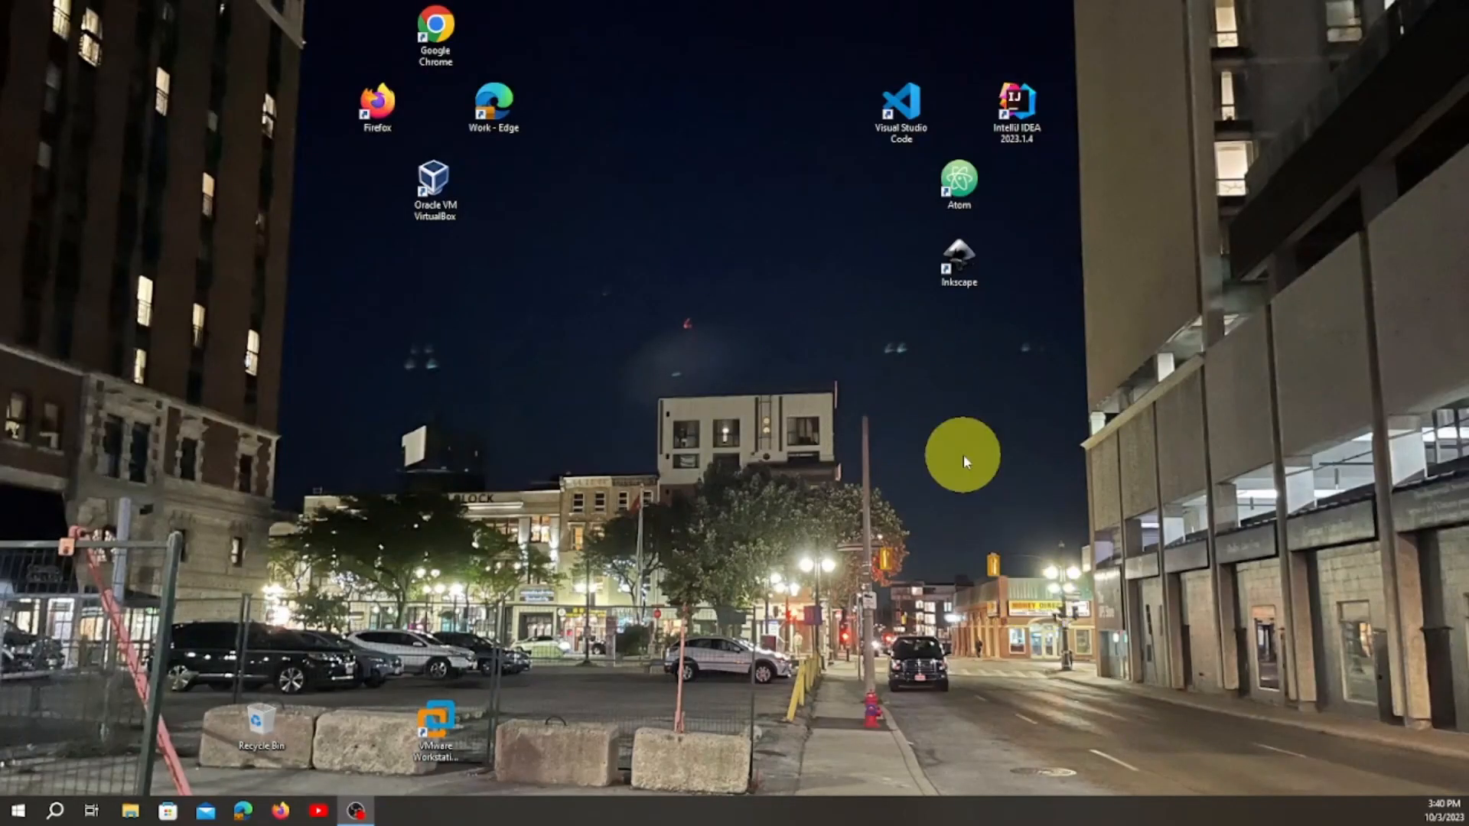
Start Oracle VM VirtualBox from the desktop and maximize the manager window.
left_click(439, 205)
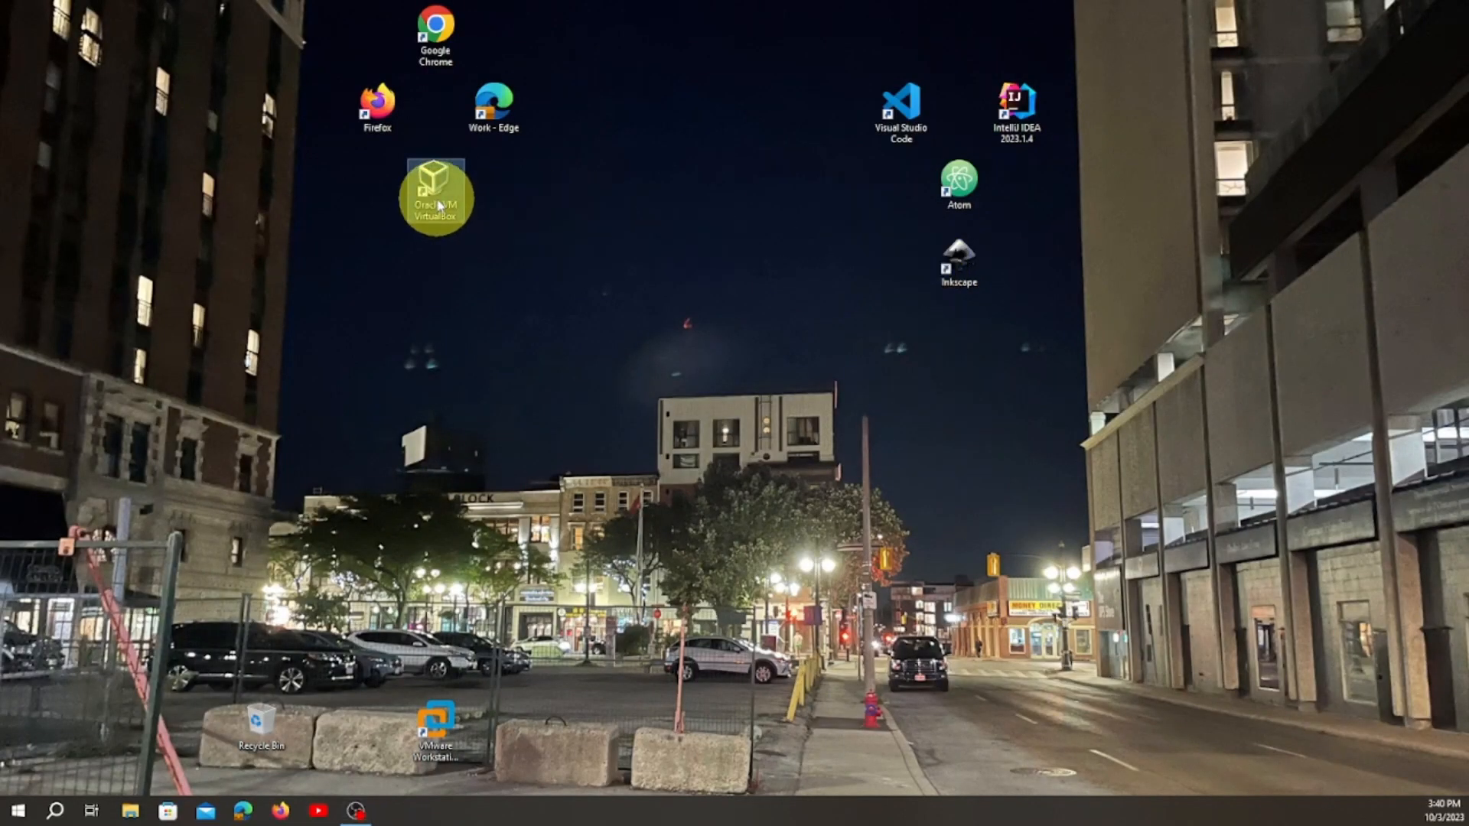
double_click(440, 205)
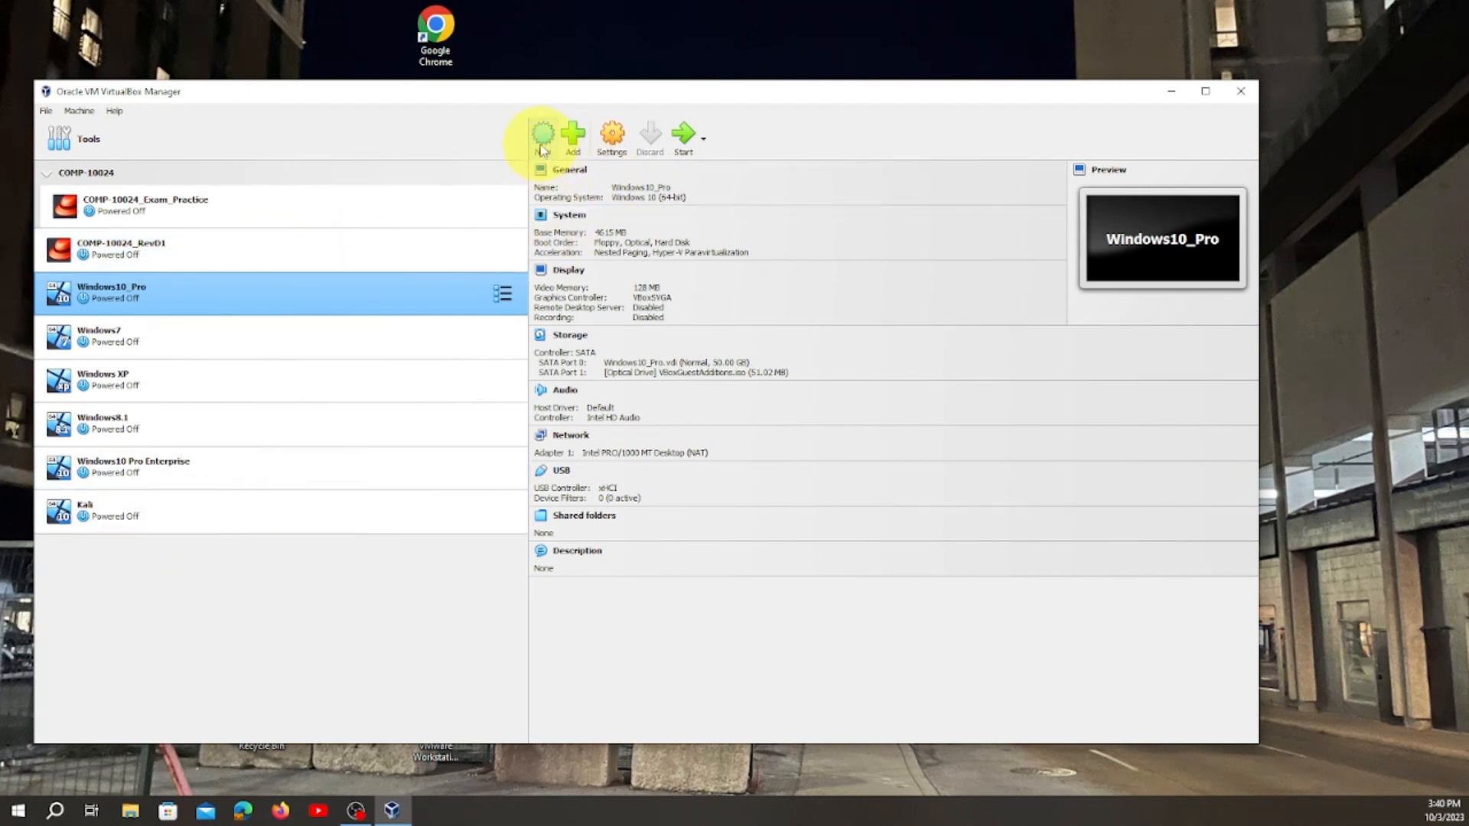
left_click(48, 112)
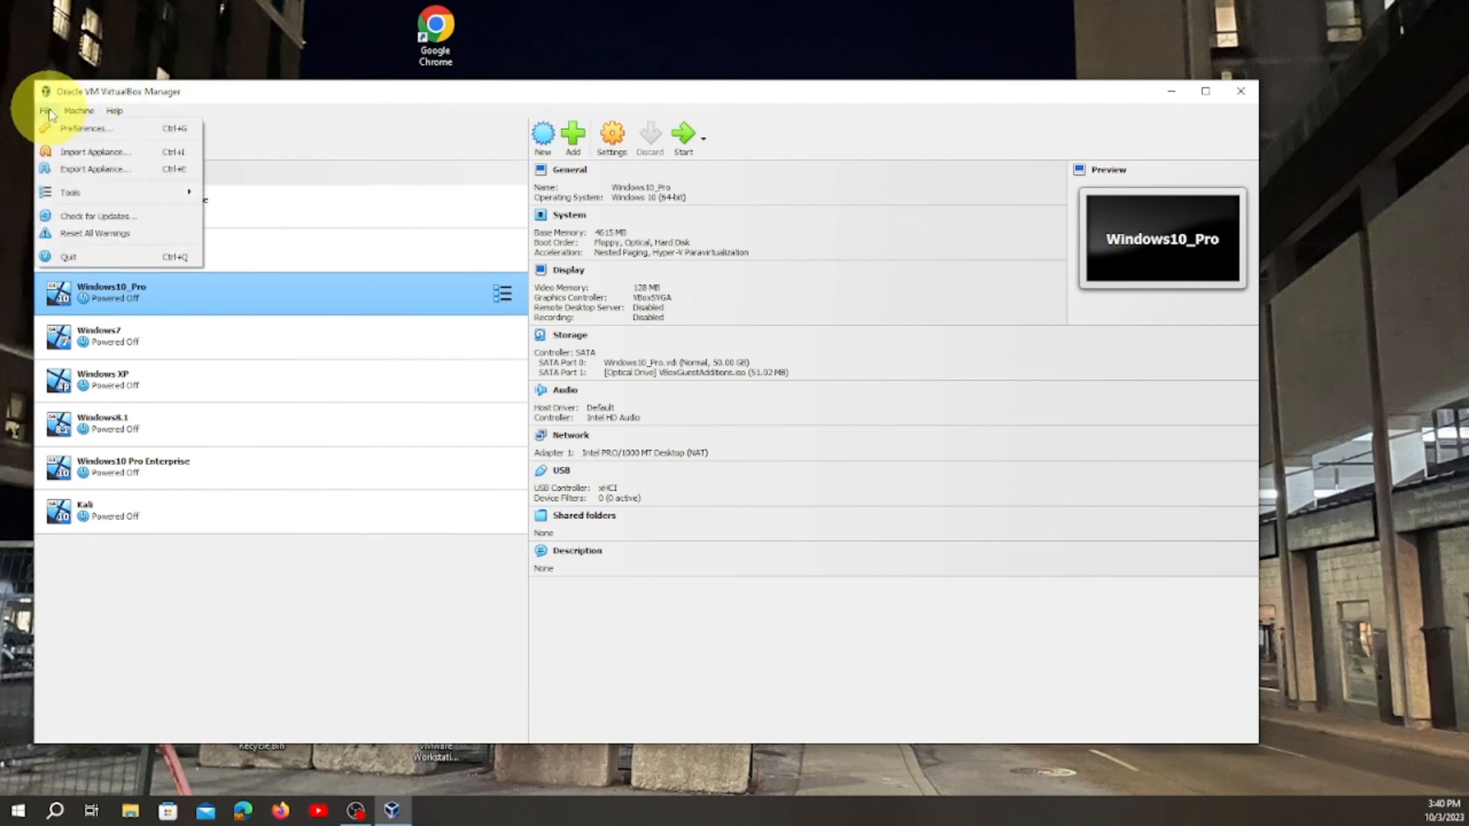
left_click(48, 111)
left_click(79, 111)
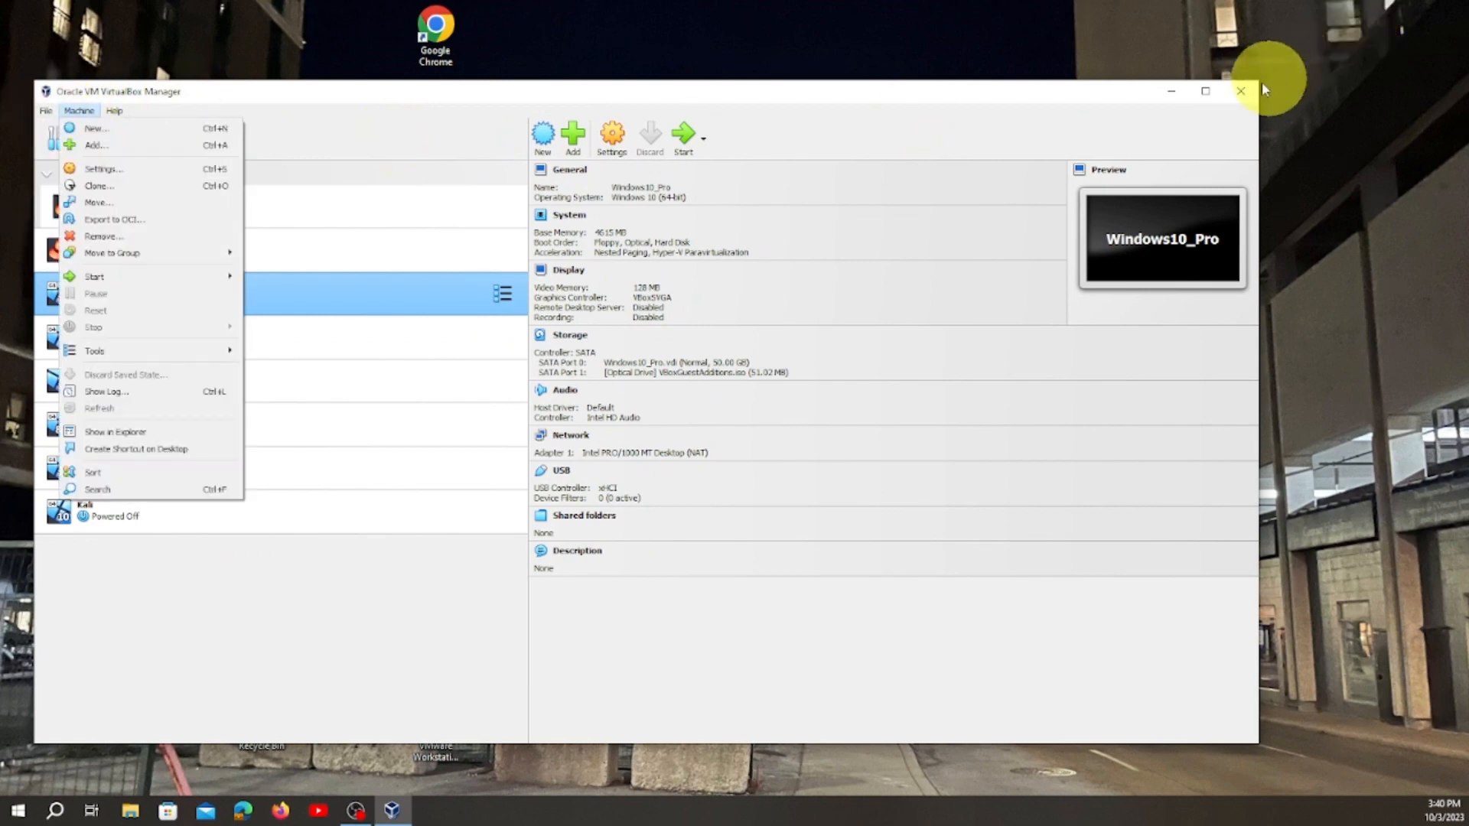
left_click(1203, 91)
left_click(1205, 91)
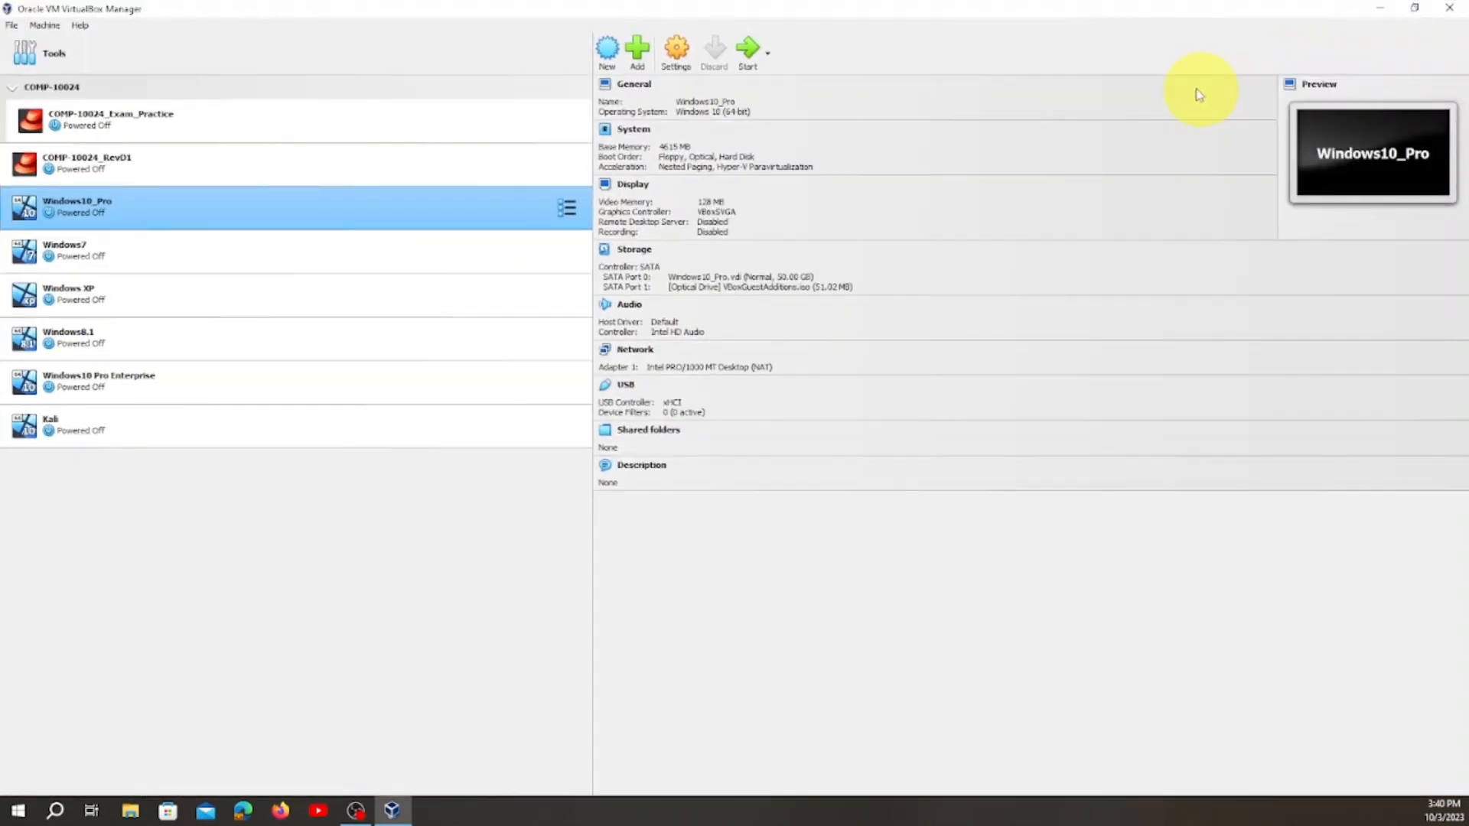
left_click(12, 25)
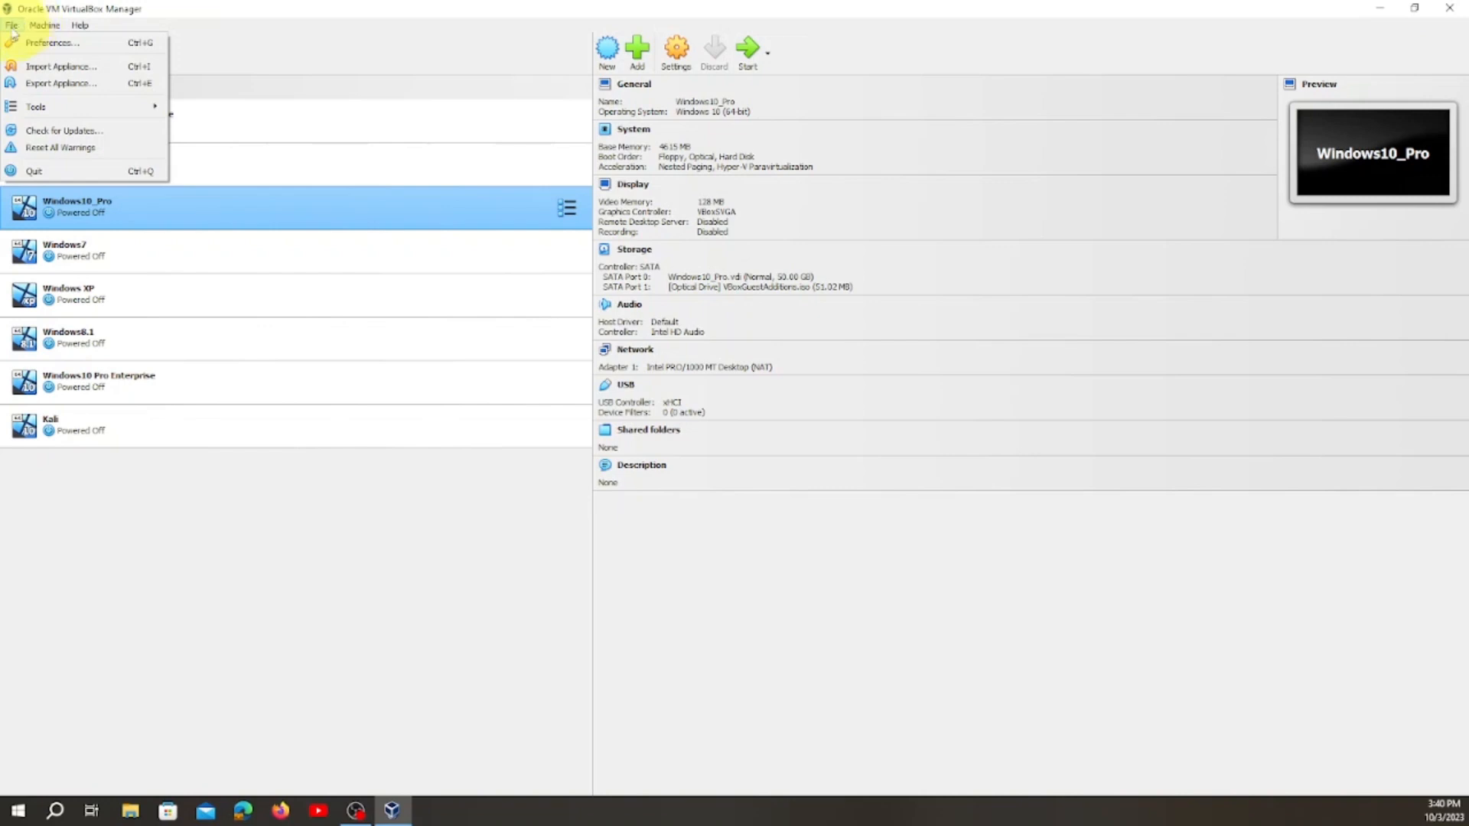
left_click(45, 26)
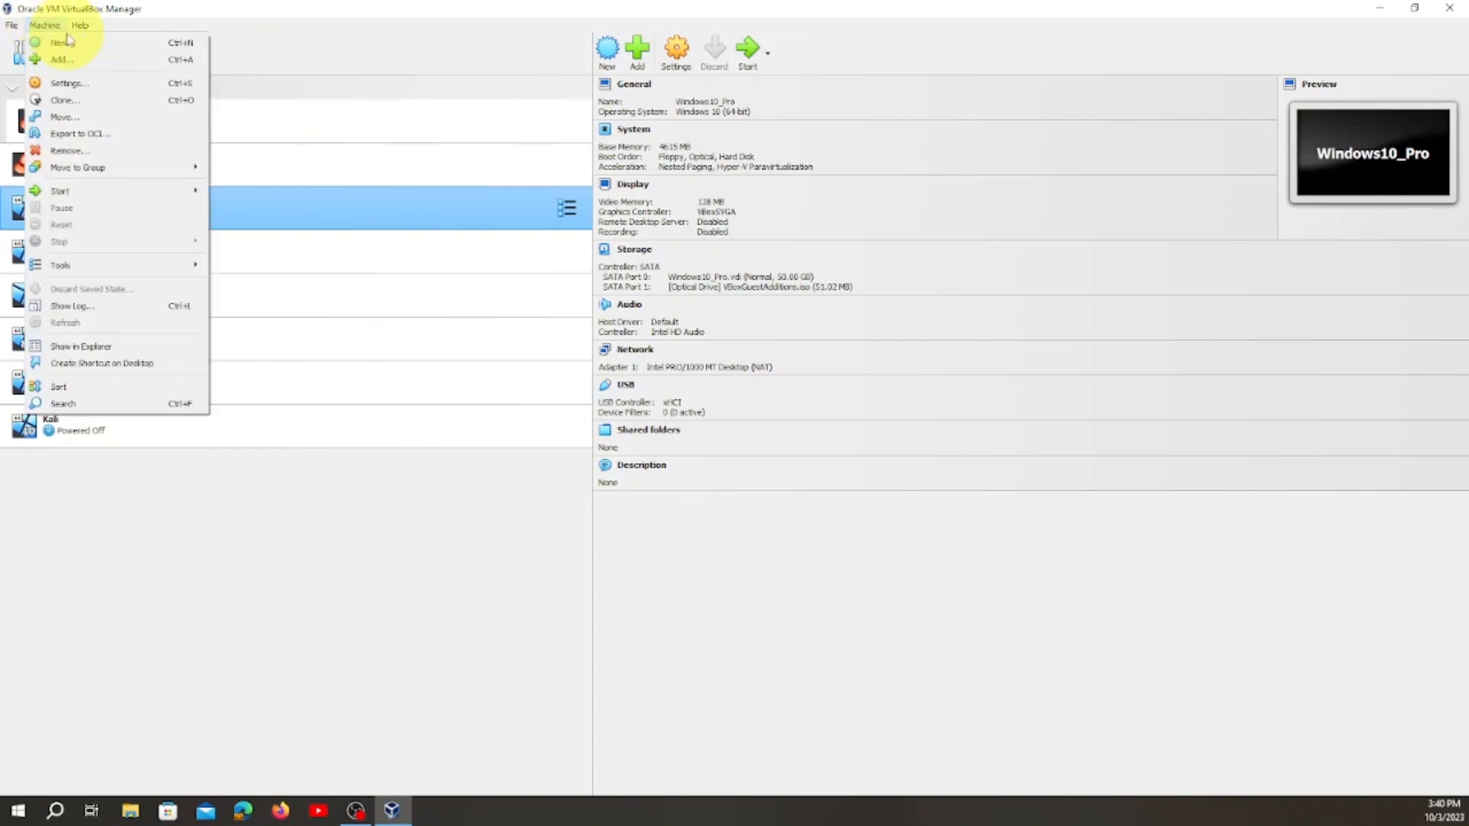
left_click(72, 49)
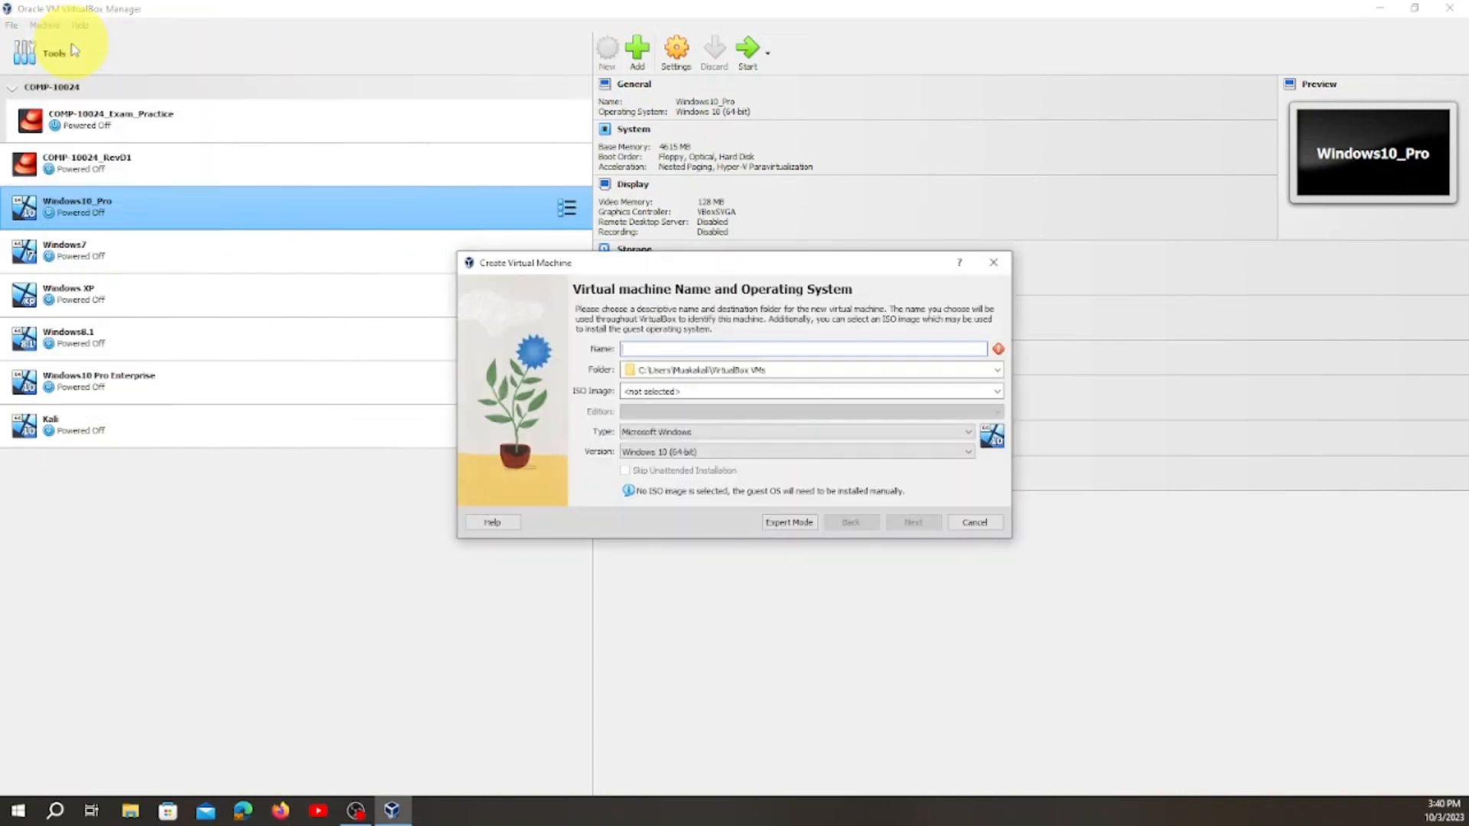
left_click(994, 263)
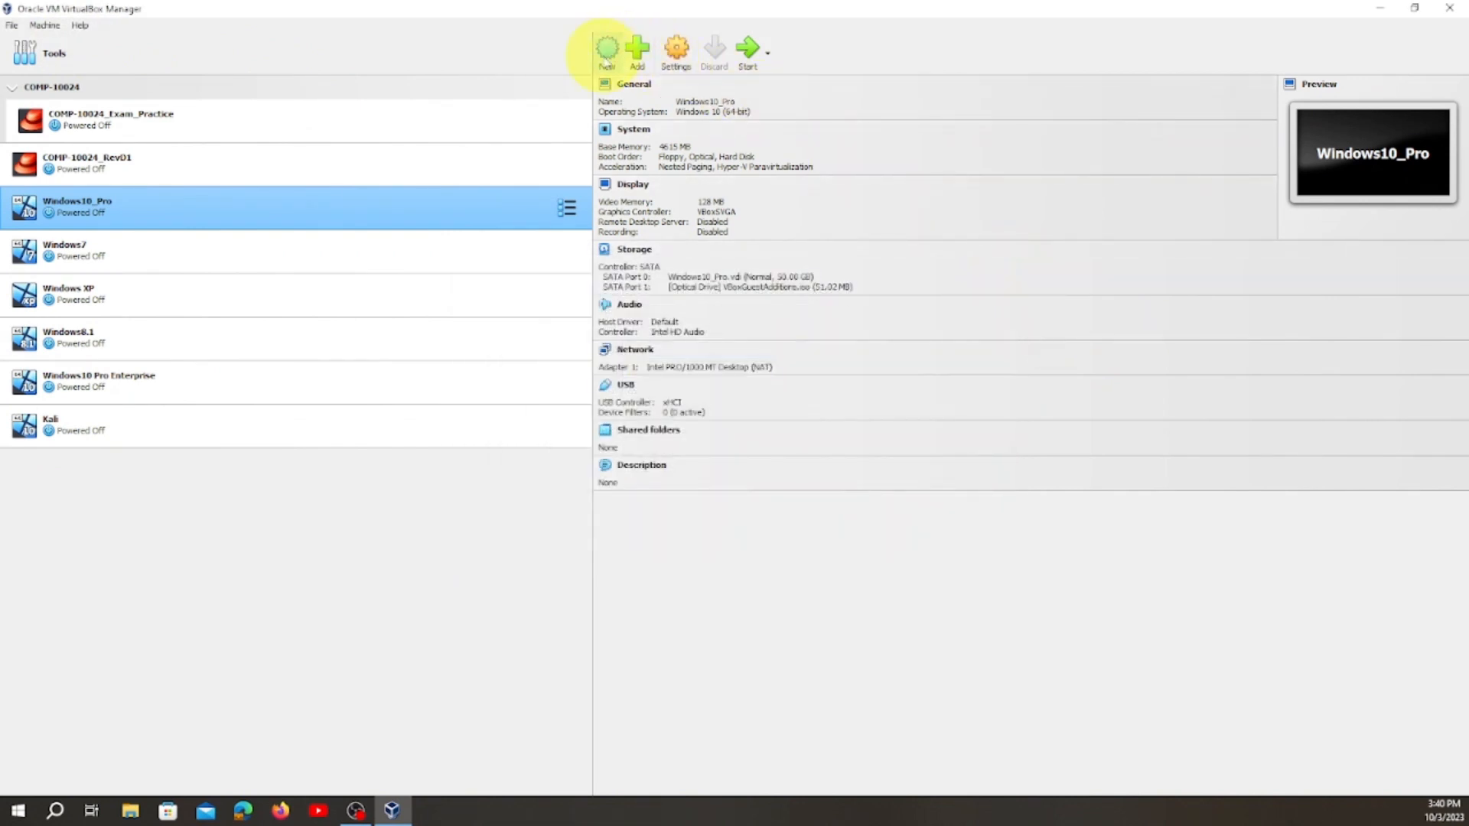
Begin a new virtual machine named Kalilinux with type Linux and version Linux 2.6 / 3.x / 4.x / 5.x (64-bit), without an ISO image.
left_click(606, 54)
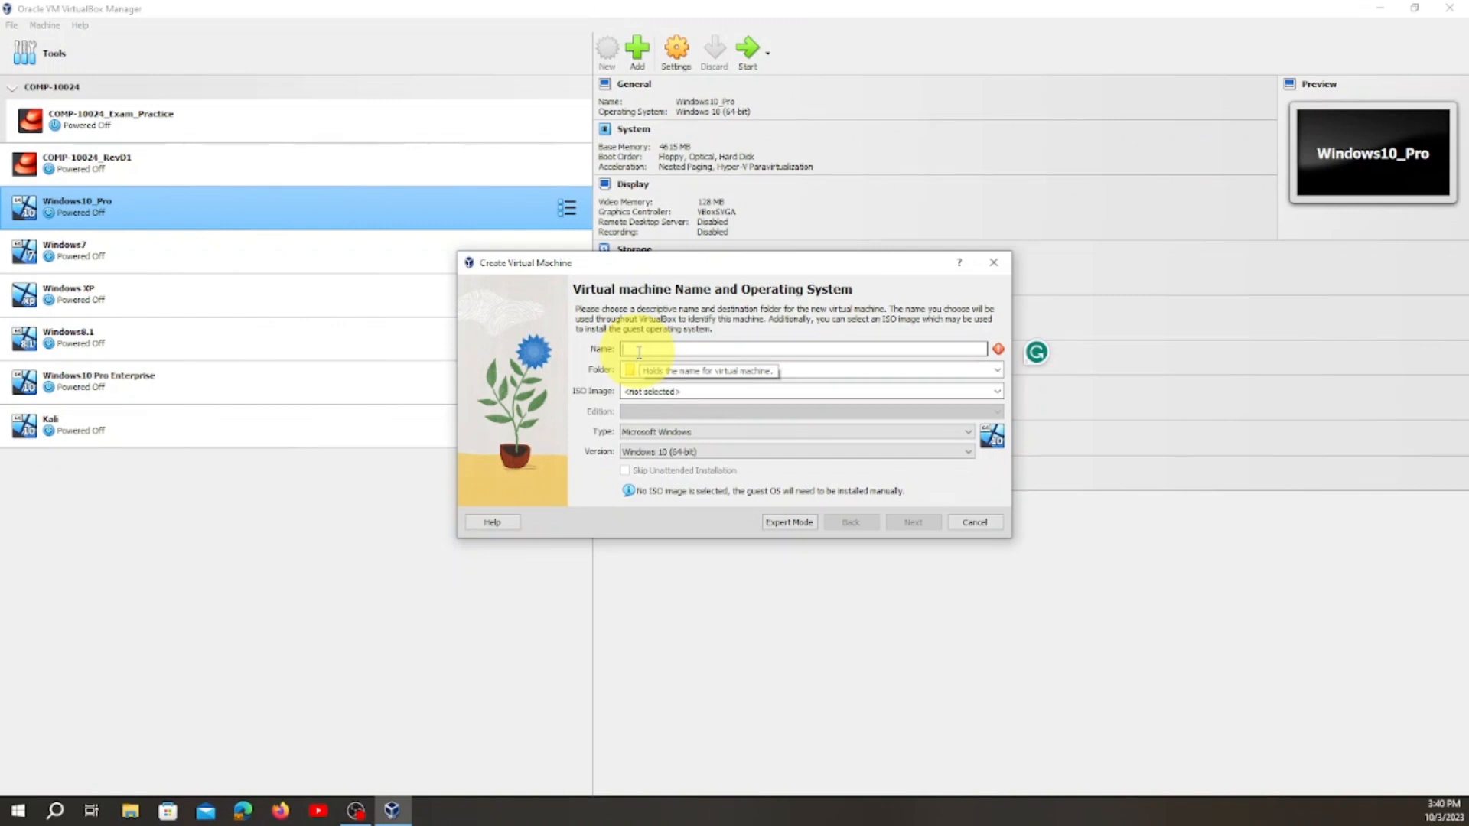
type("Kali")
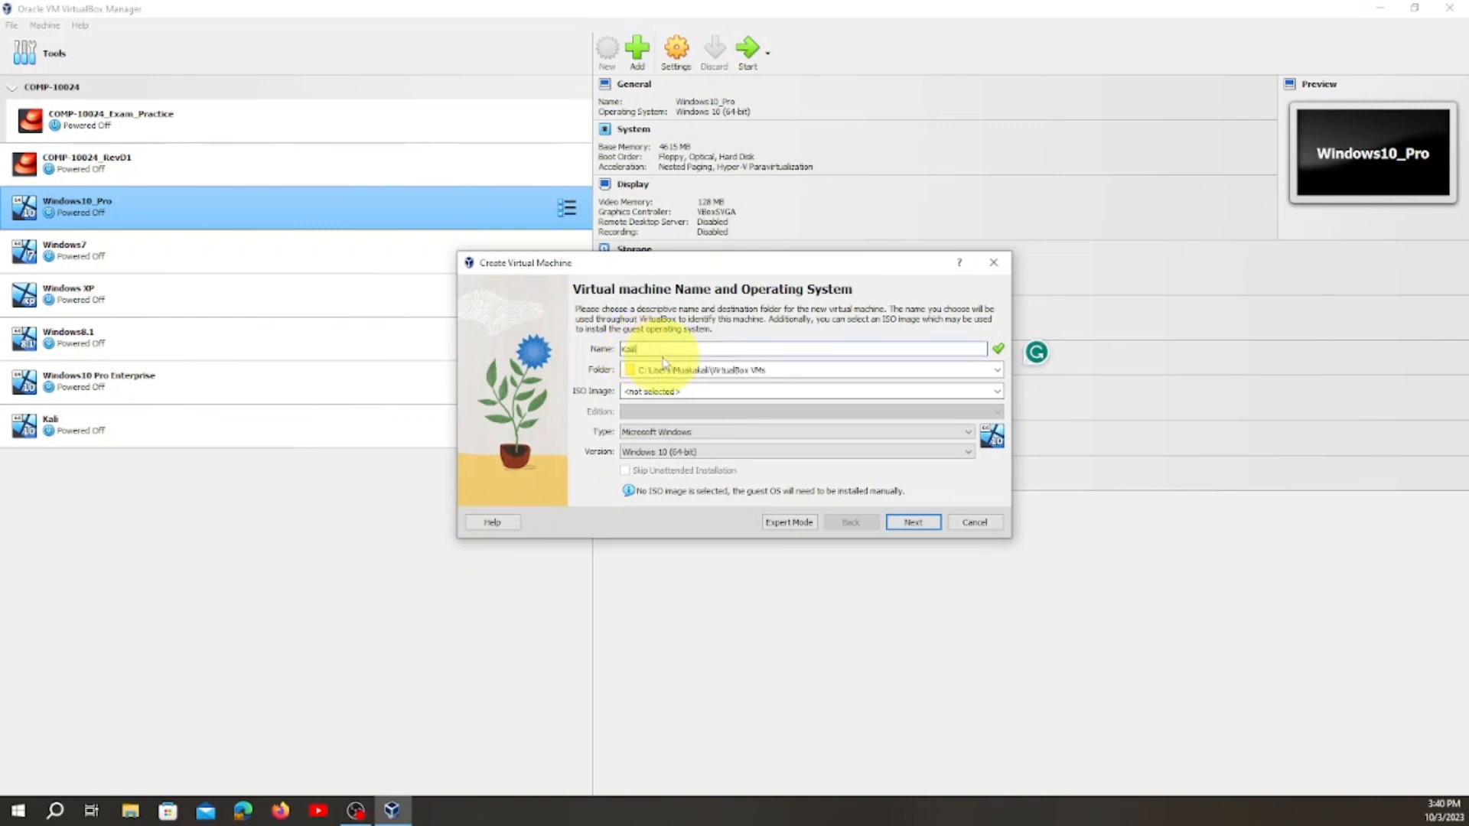
type("nux")
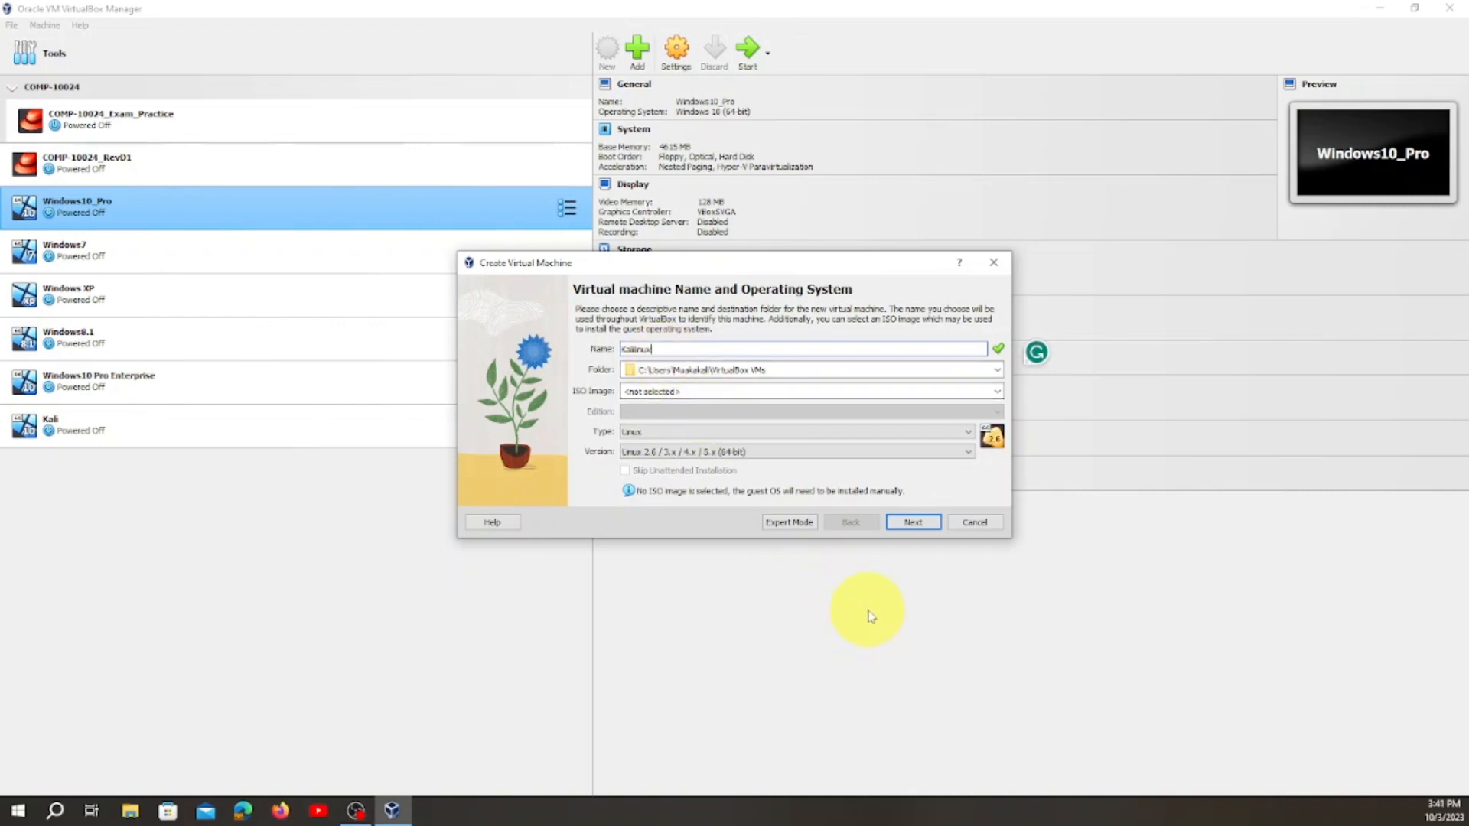
left_click(870, 456)
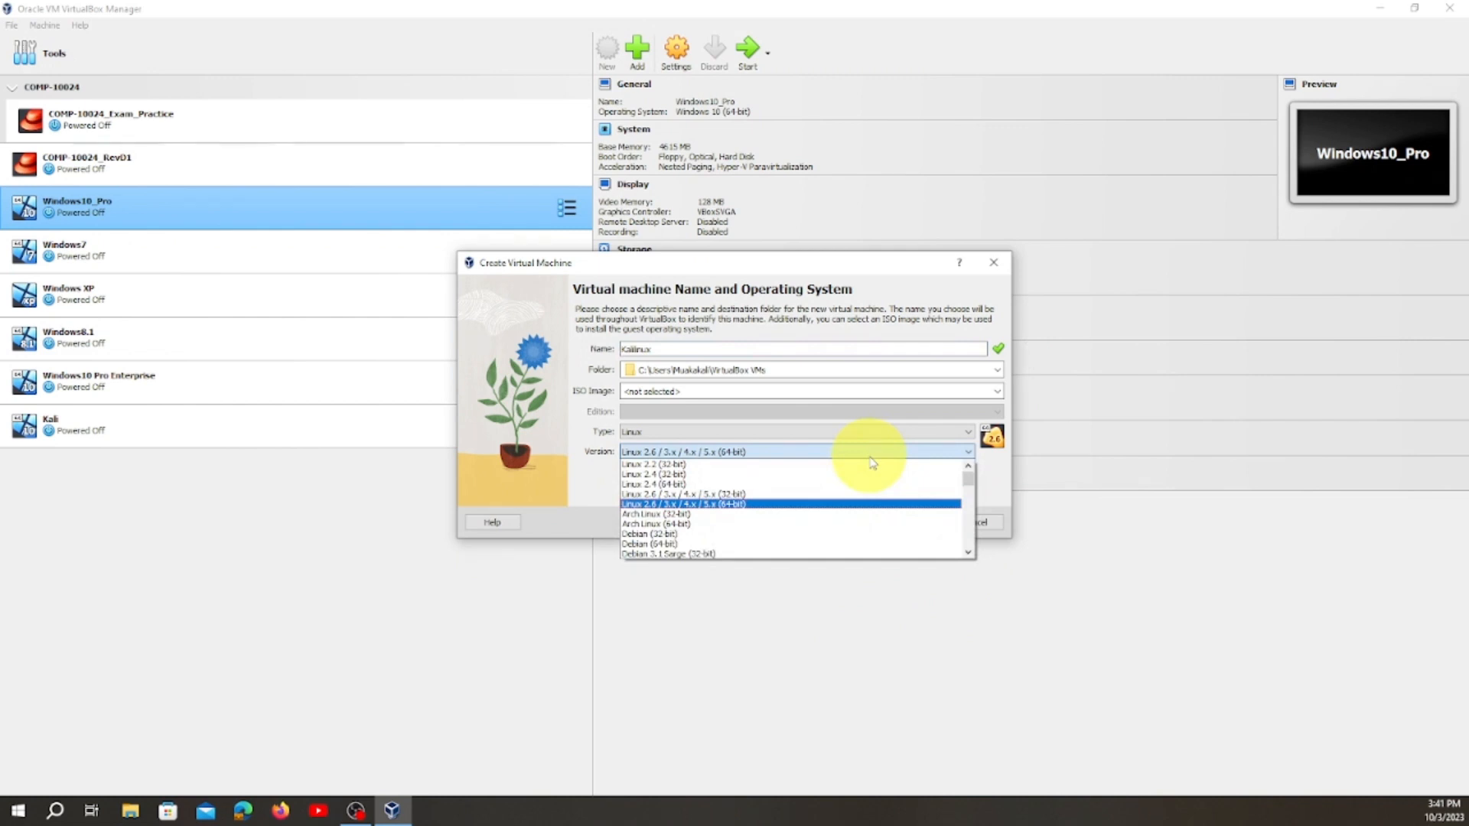
left_click(918, 650)
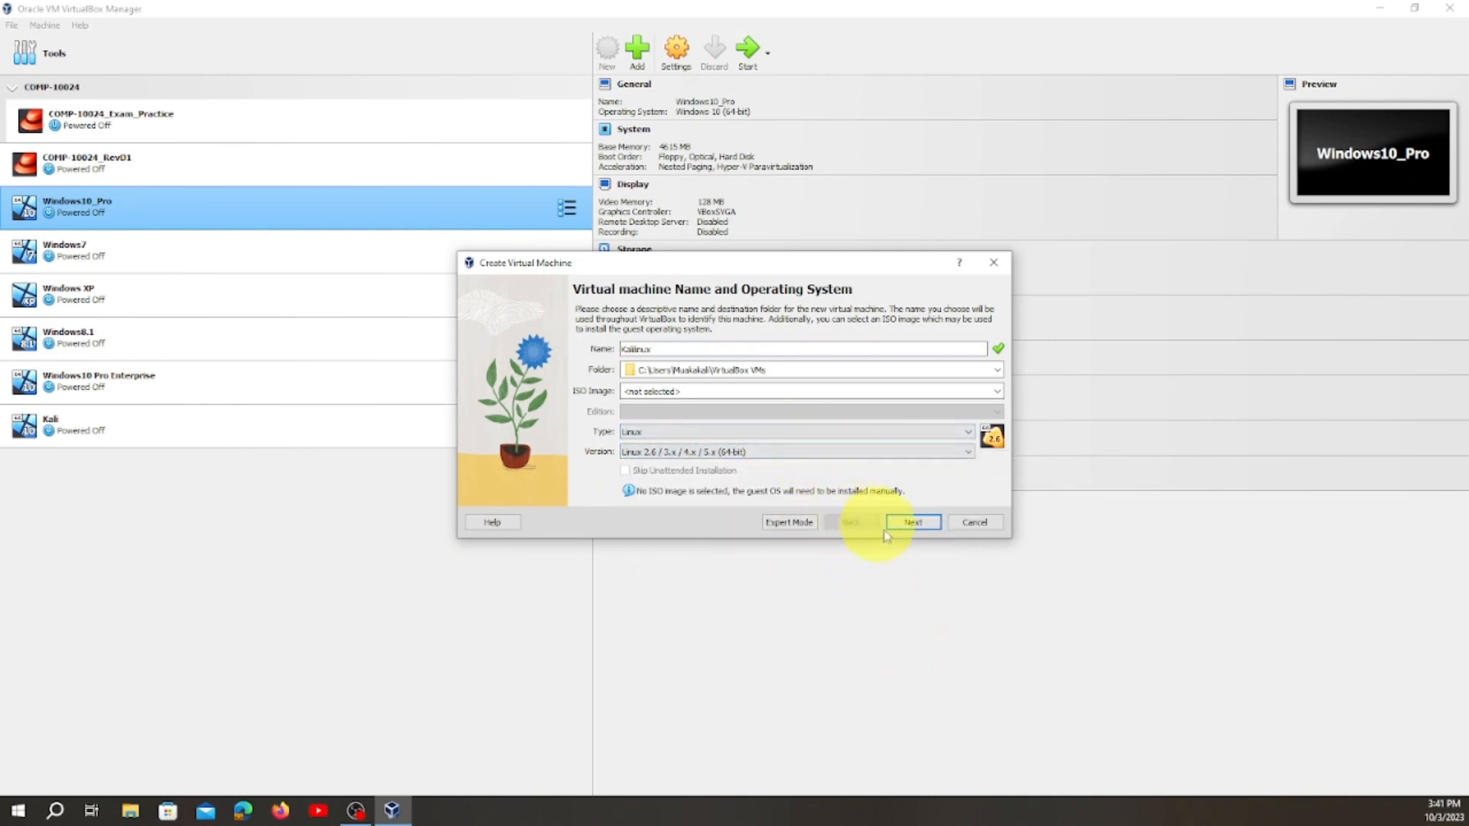
left_click(913, 522)
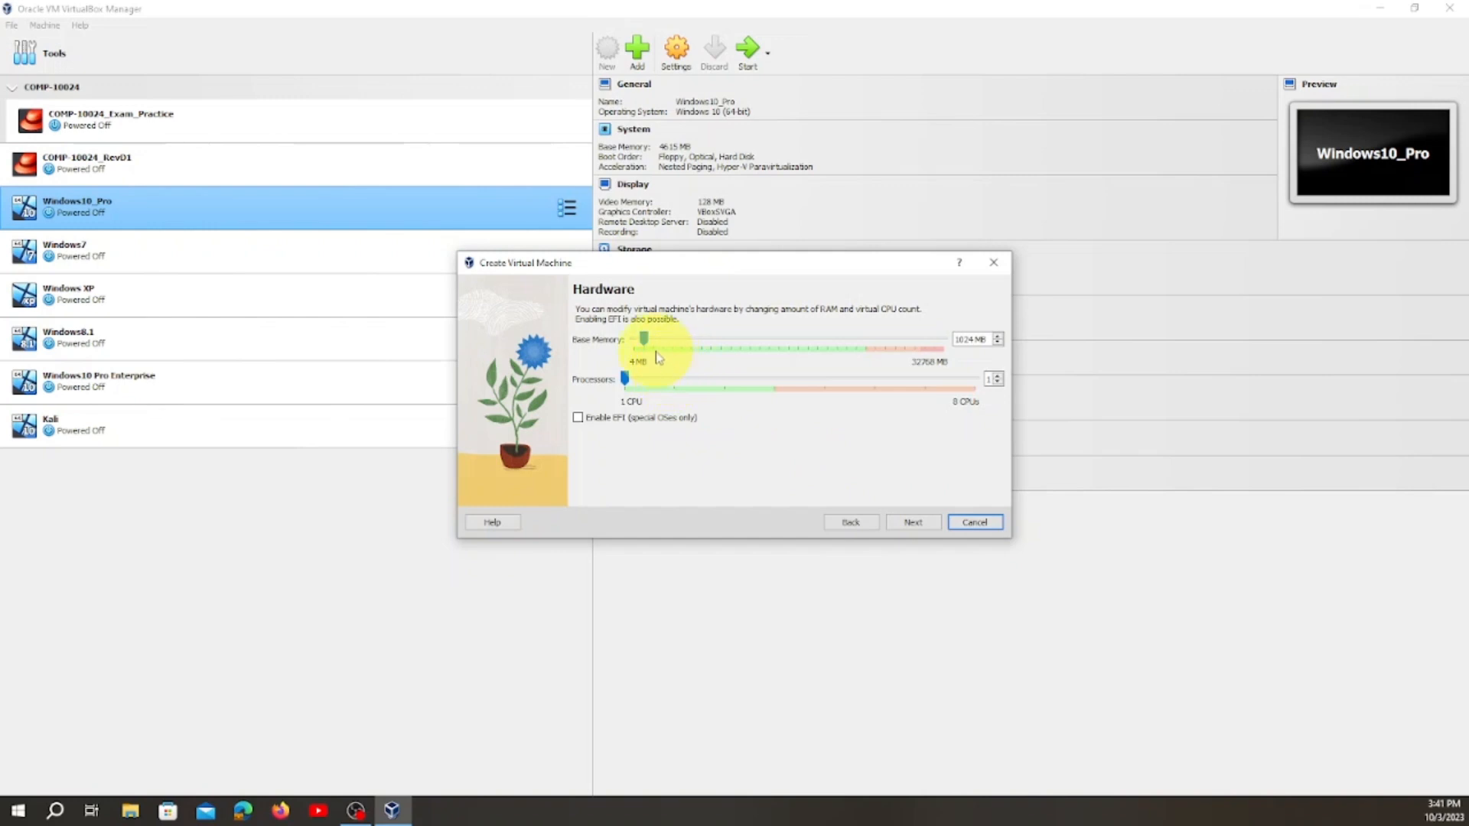
Accept 1024 MB of memory and one CPU, give the machine a new 50 GB virtual hard disk, and finish creating it.
left_click(913, 523)
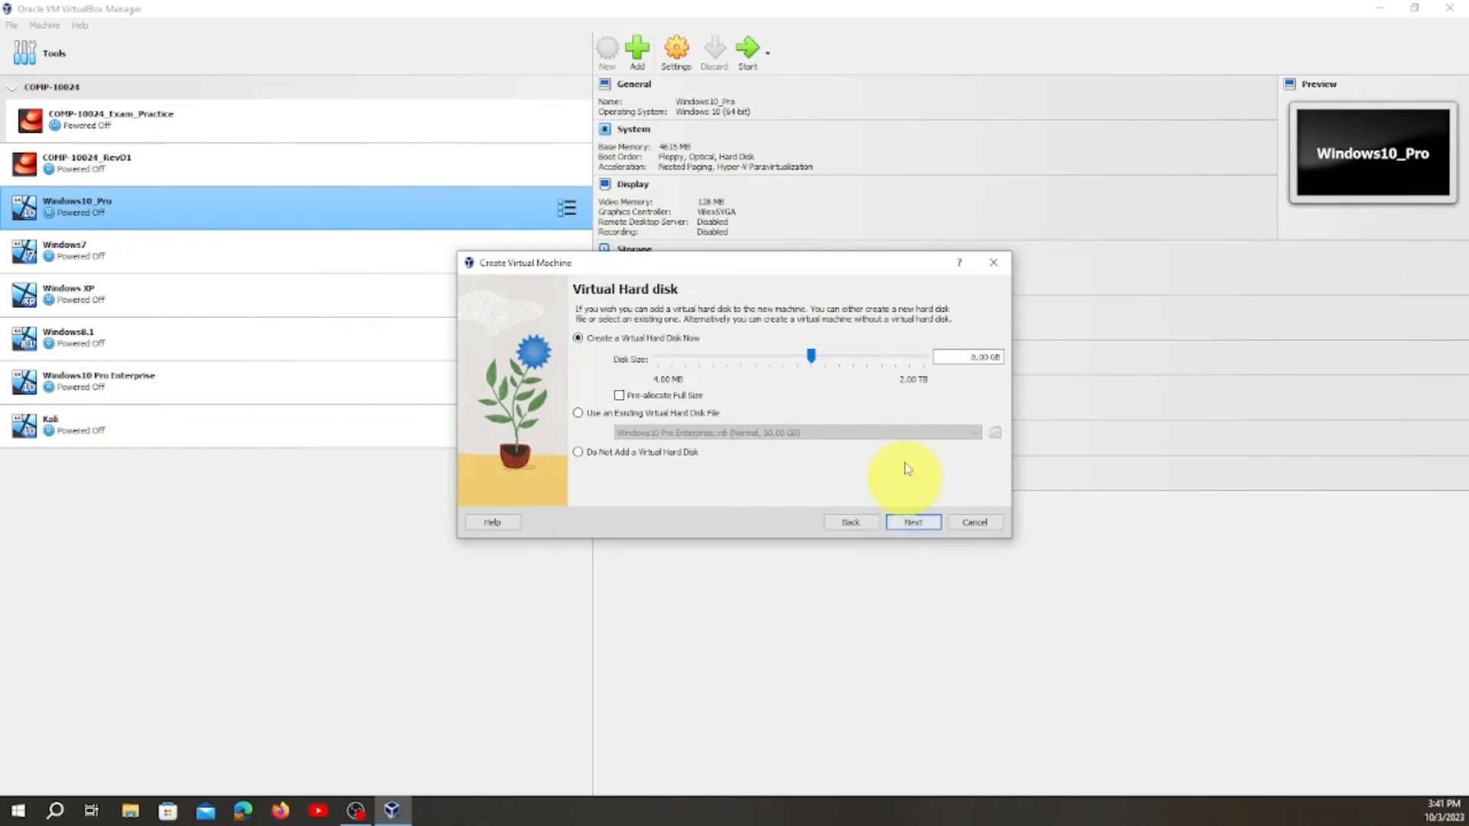
left_click(970, 359)
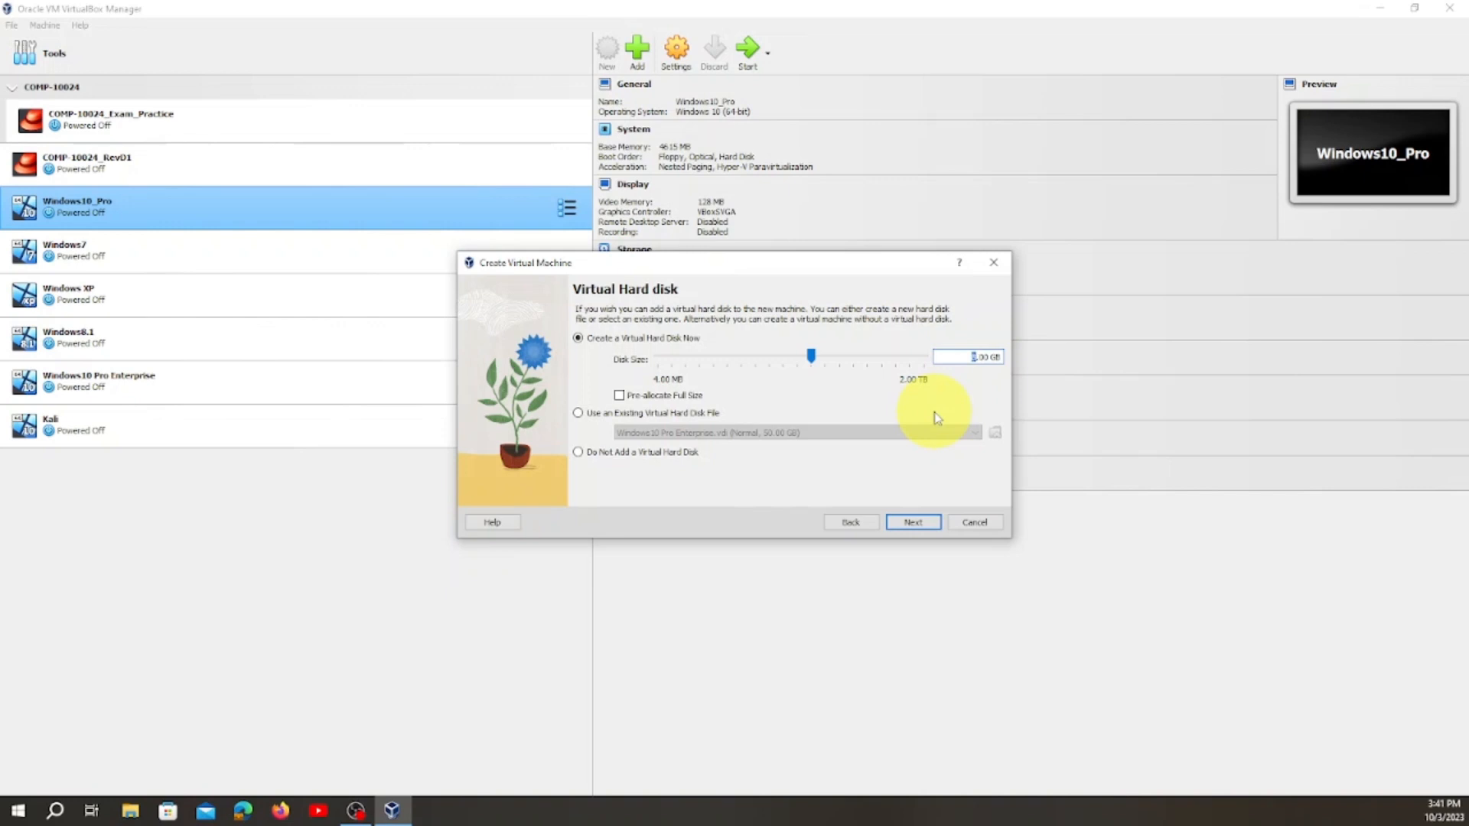
type("50")
left_click(914, 524)
left_click(915, 526)
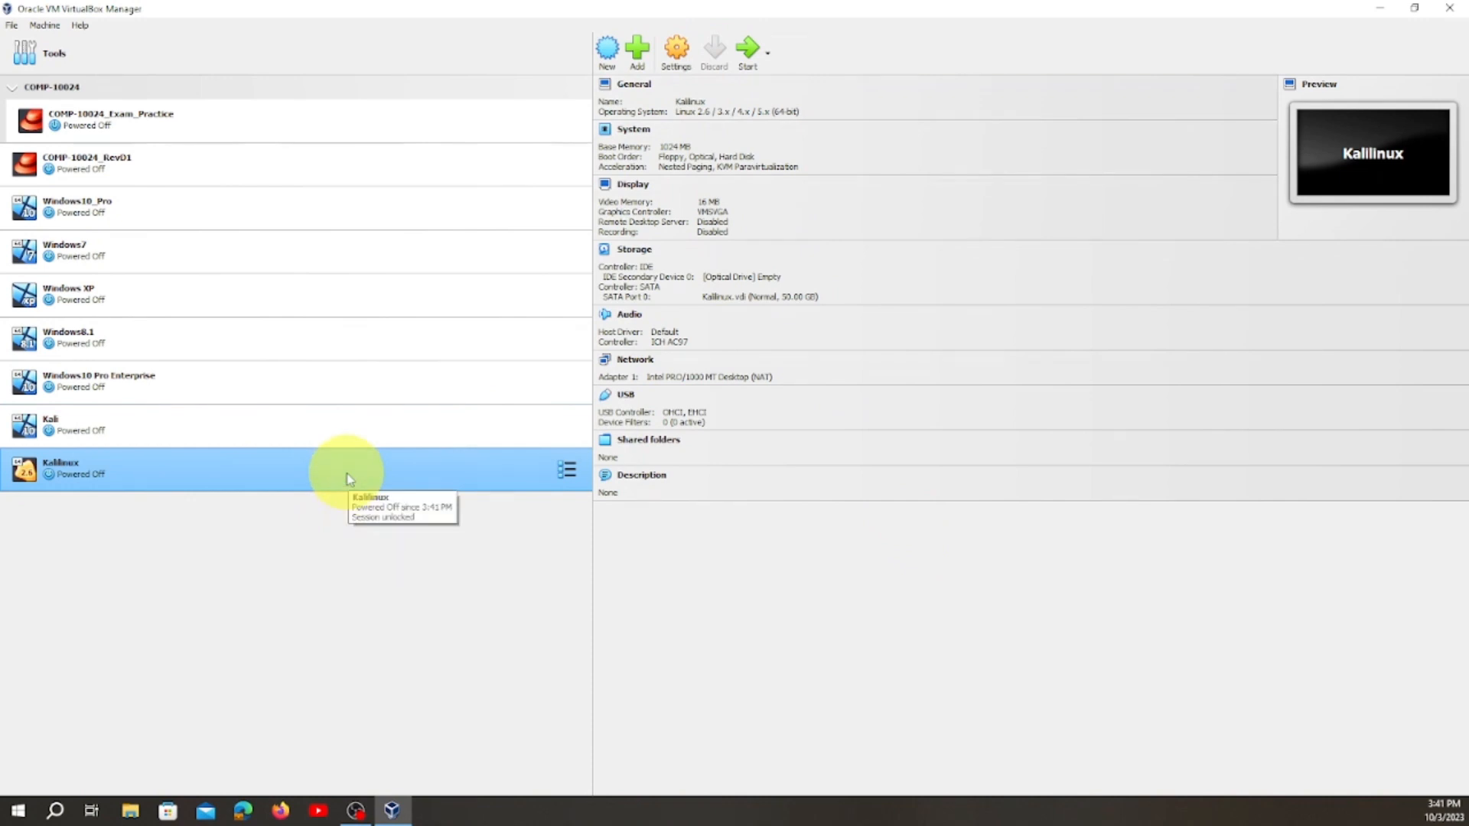
Set the Kalilinux machine's base memory to 8192 MB and look over its advanced general and display settings.
left_click(683, 64)
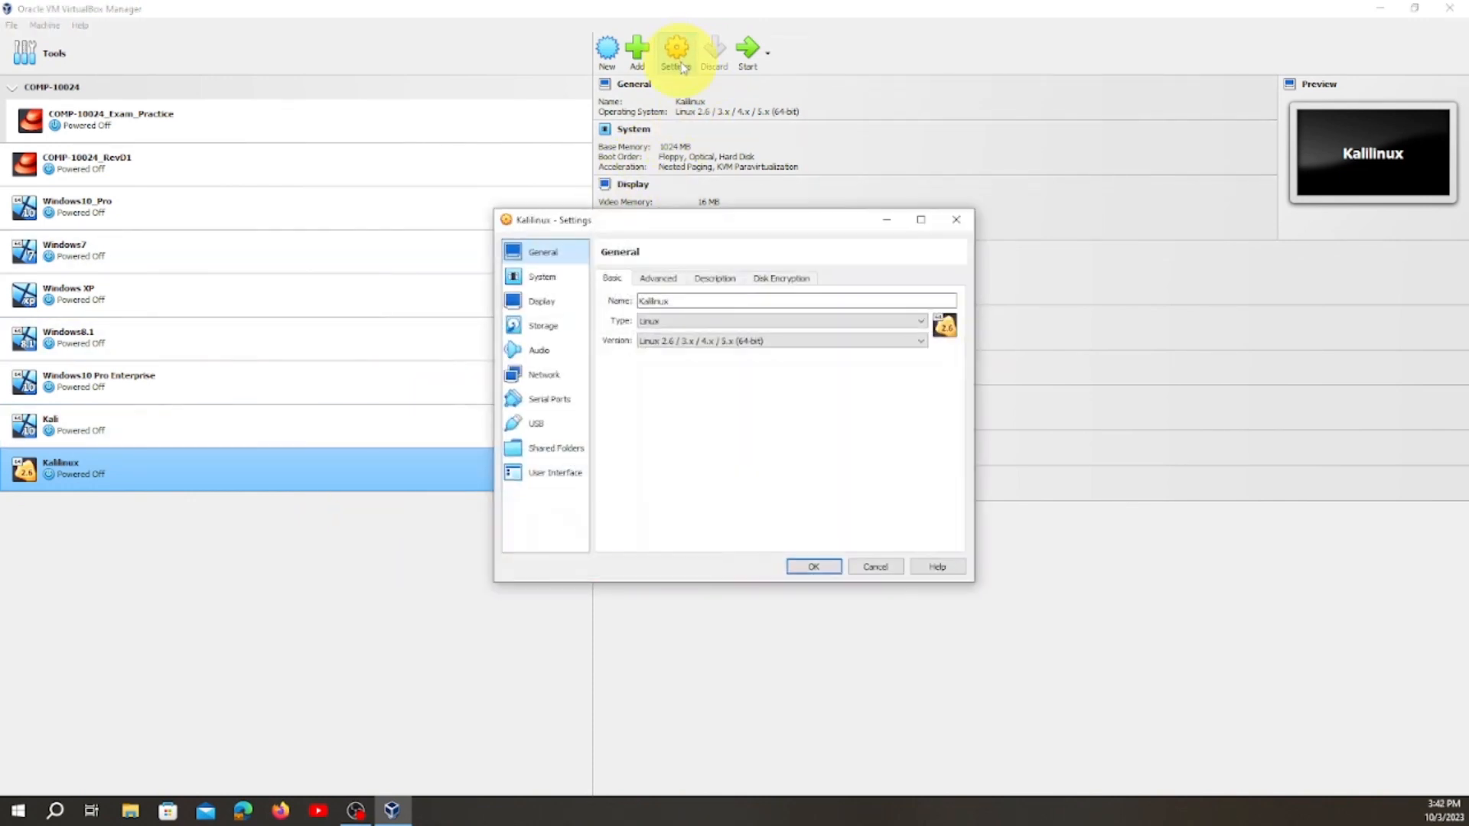
left_click(551, 334)
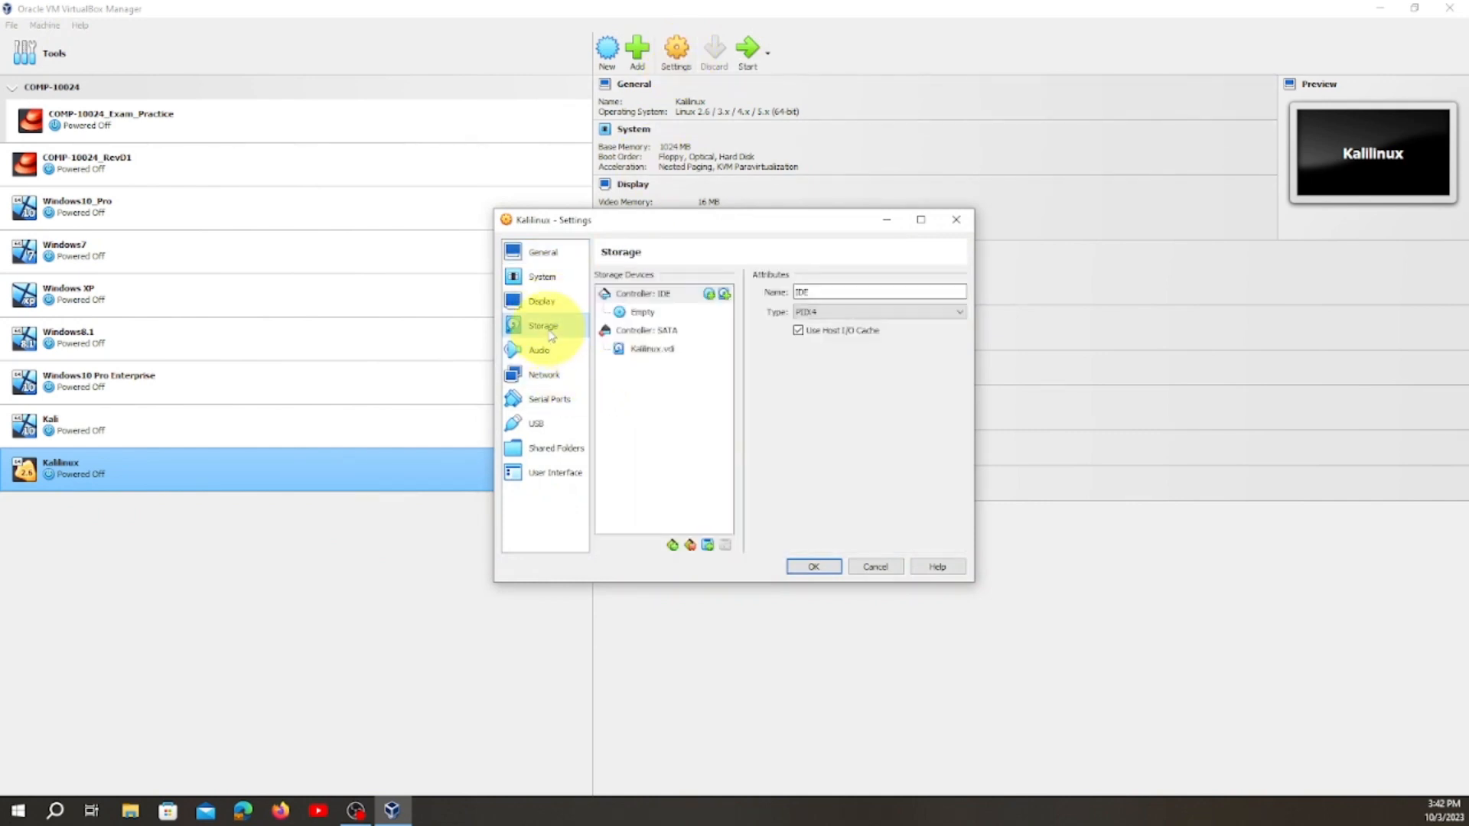
left_click(549, 278)
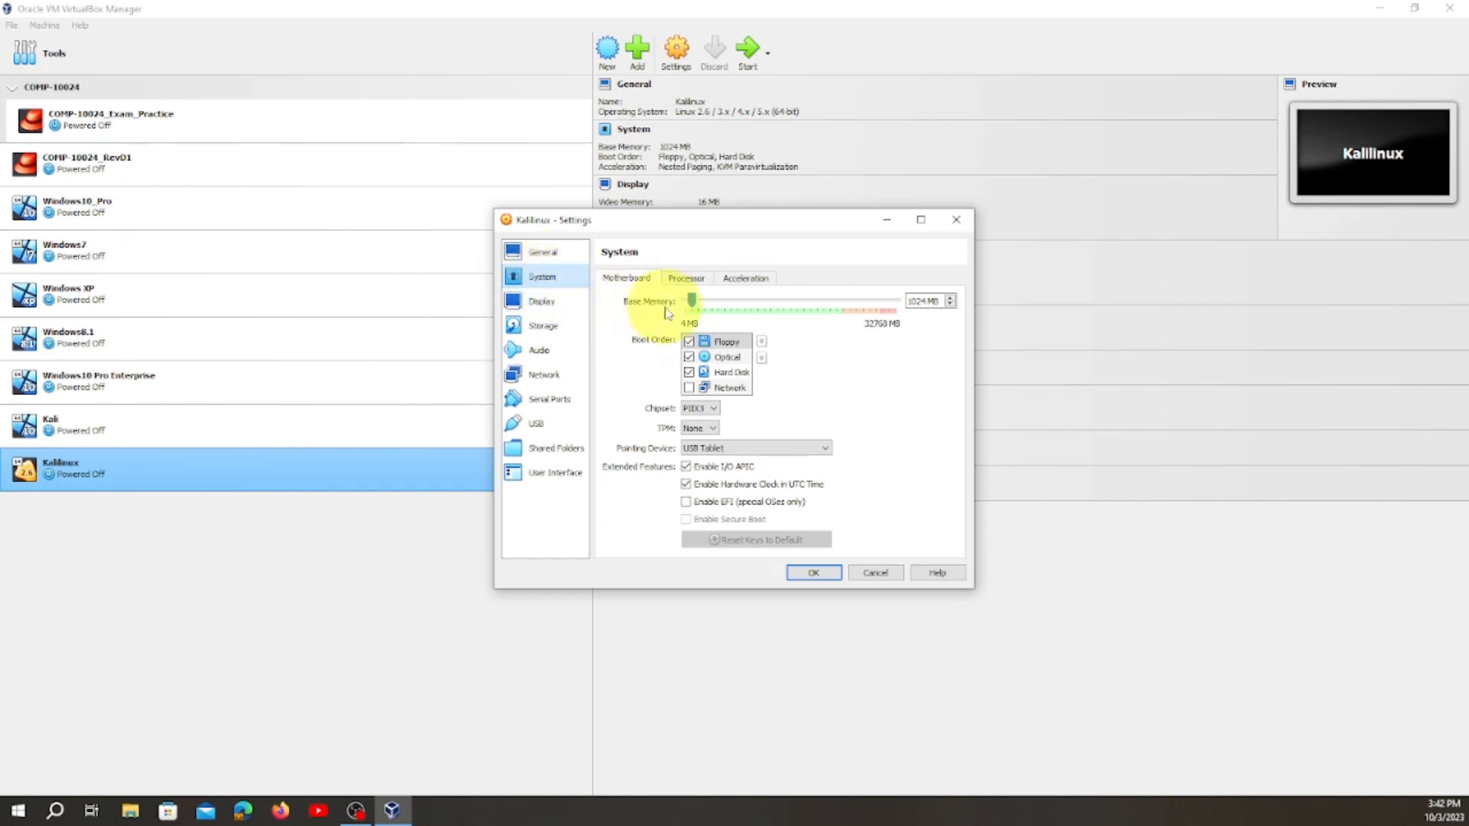
left_click_drag(688, 306, 717, 311)
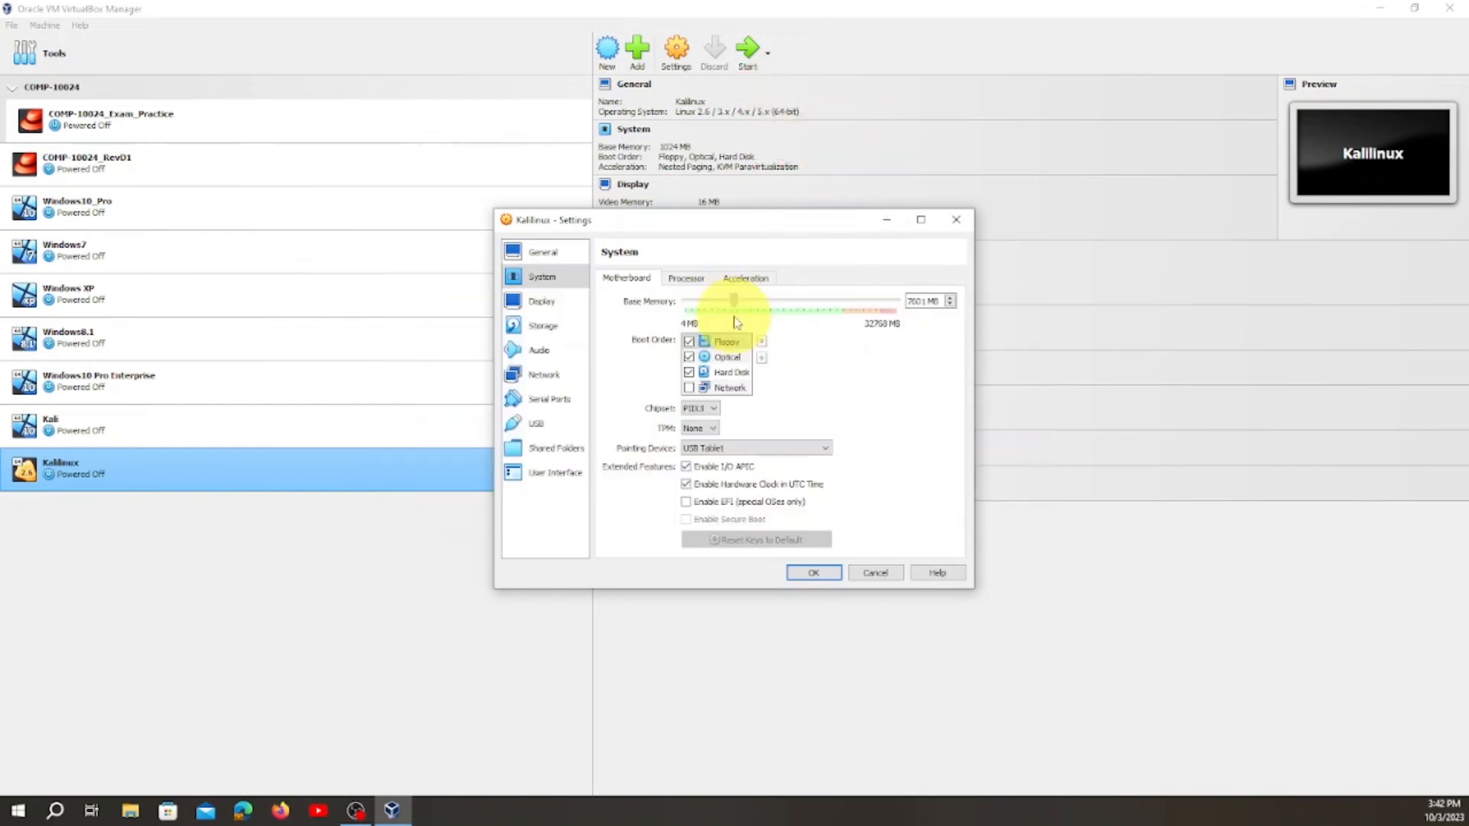
left_click_drag(734, 317, 740, 321)
left_click(549, 259)
left_click(659, 280)
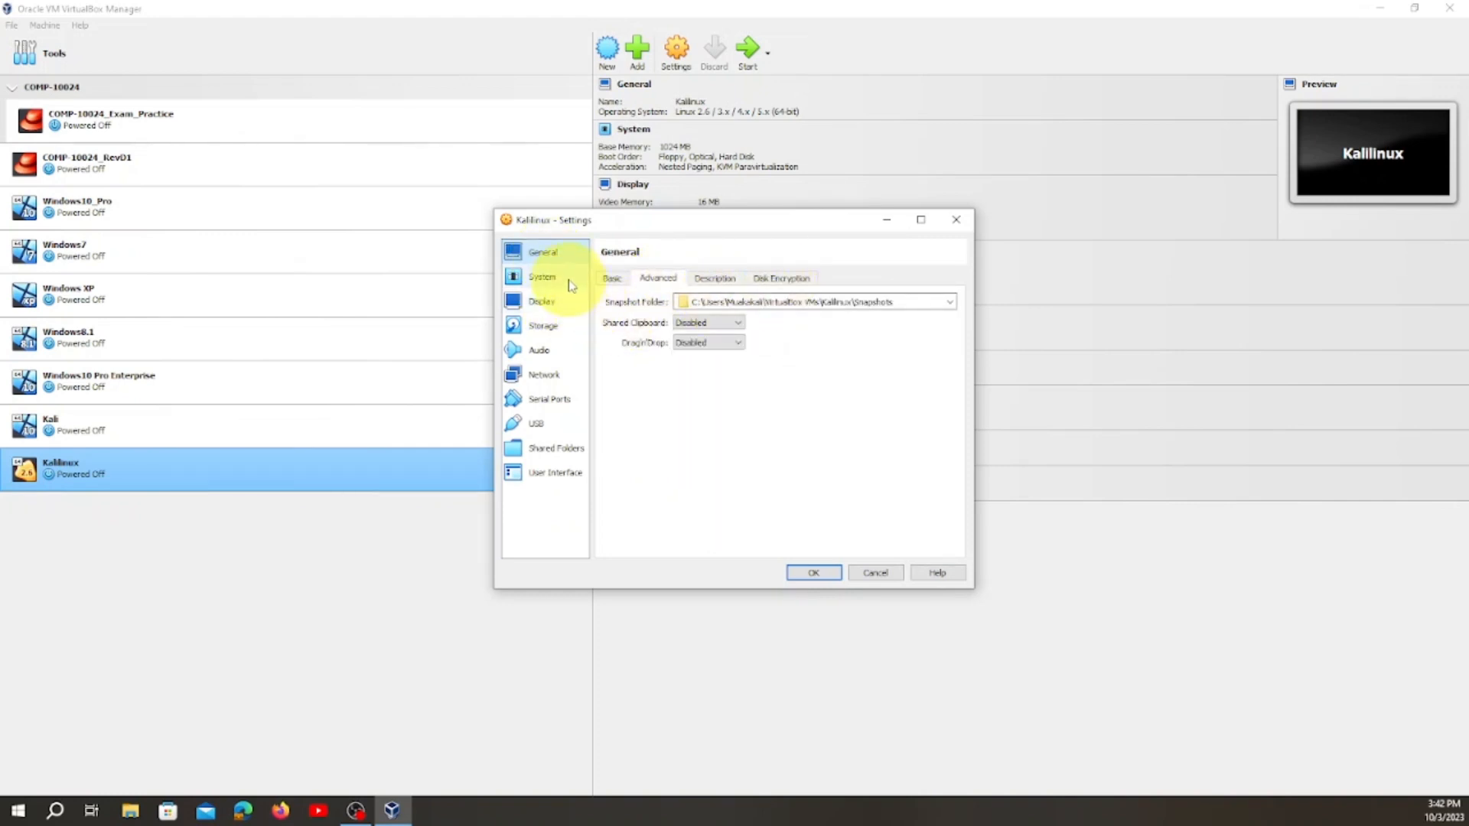
left_click(545, 277)
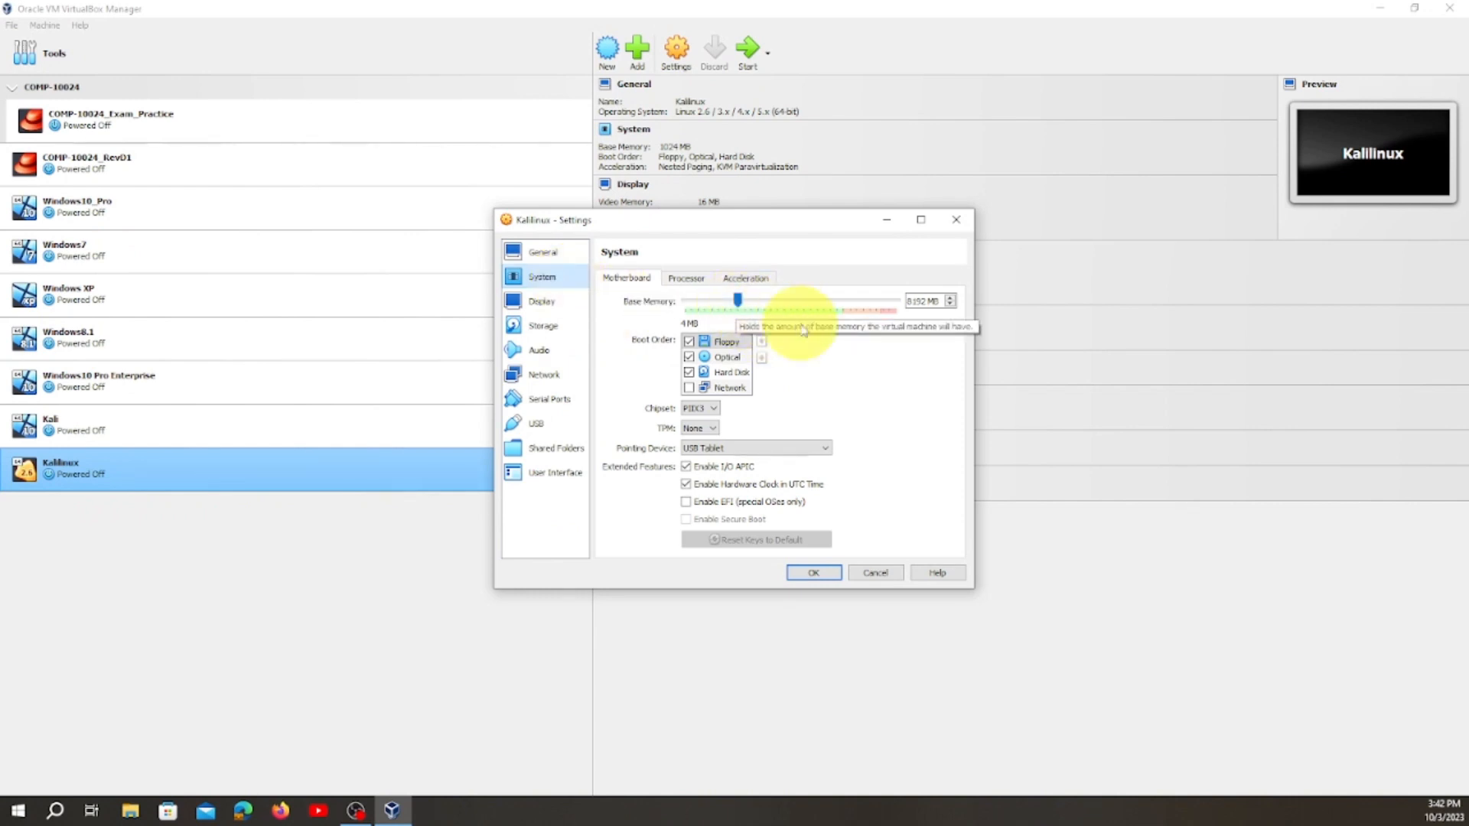
left_click(567, 310)
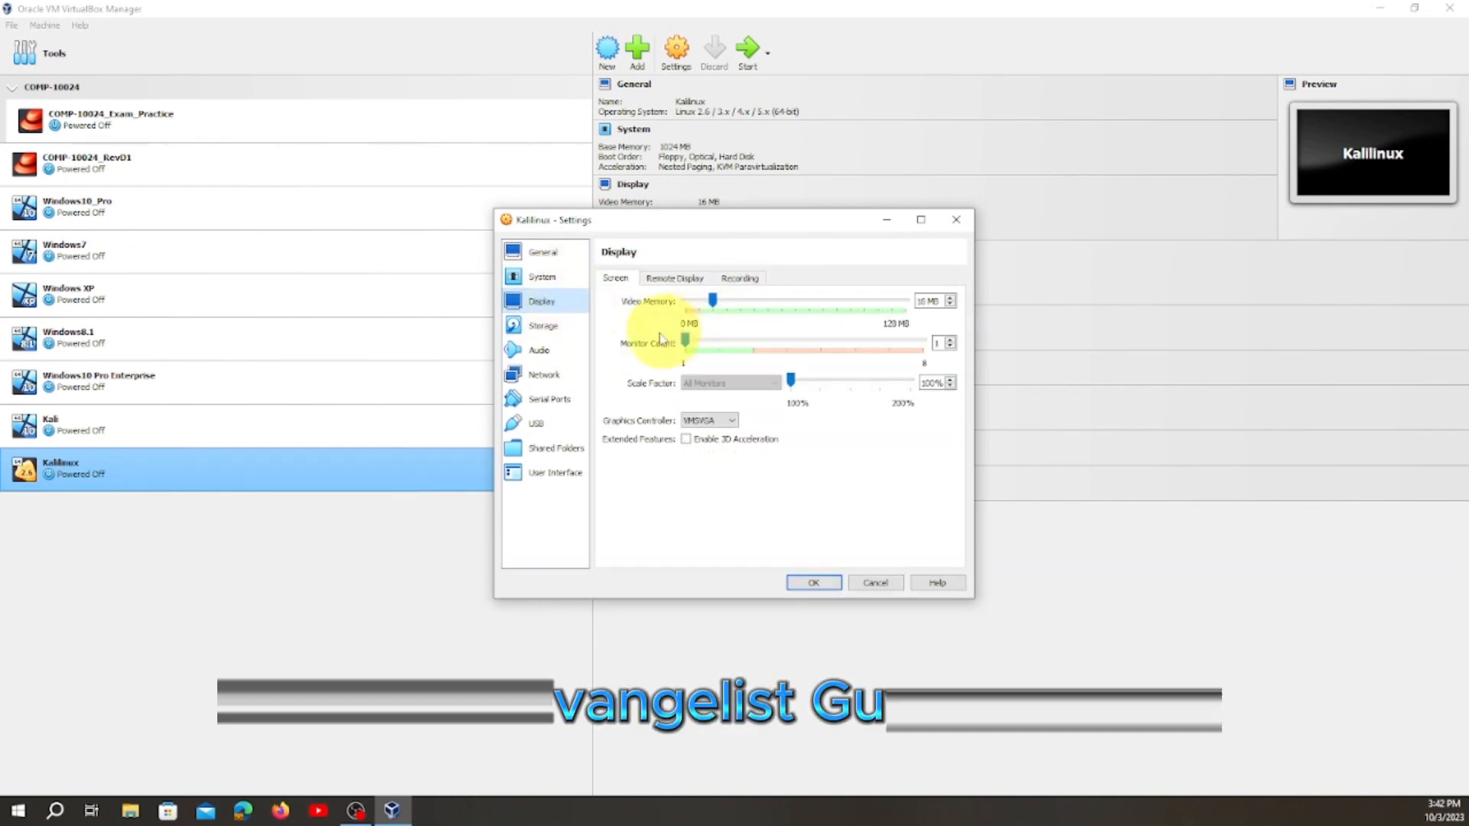
Load the kali-linux-2023.3-installer-amd64 disk image into the empty optical drive of the Kalilinux machine's IDE controller.
left_click(554, 329)
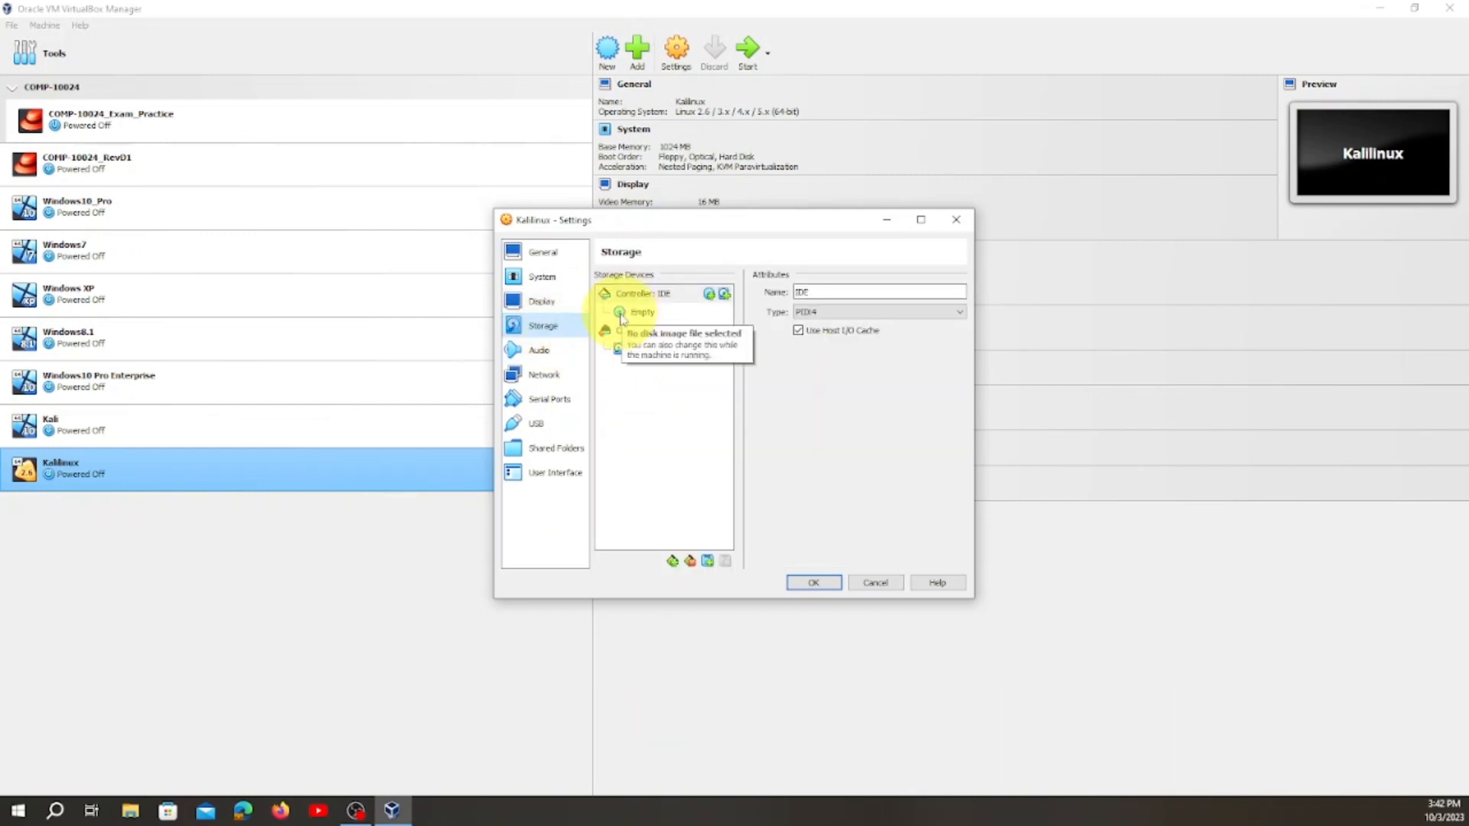
left_click(623, 314)
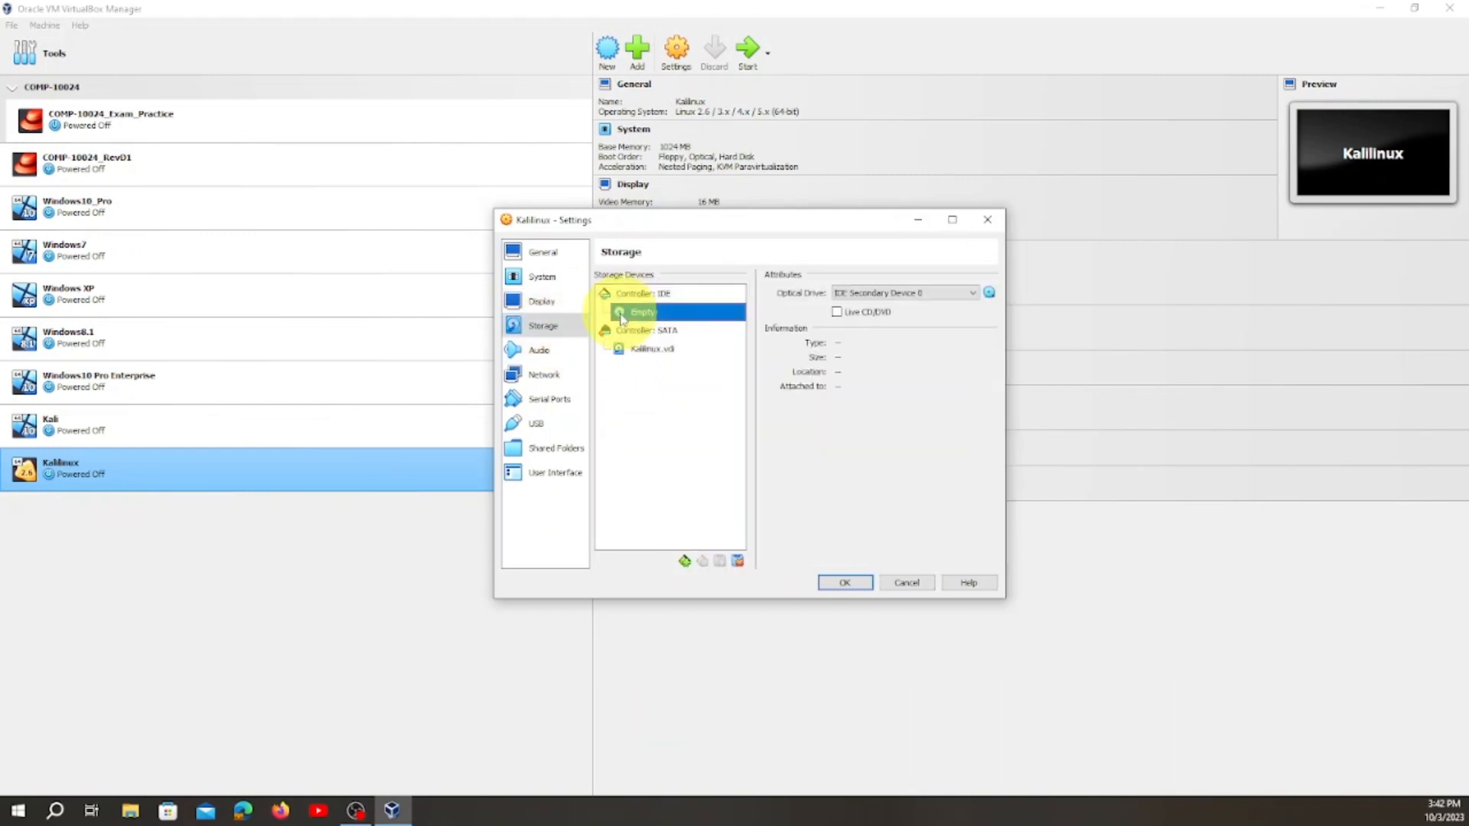
left_click(989, 292)
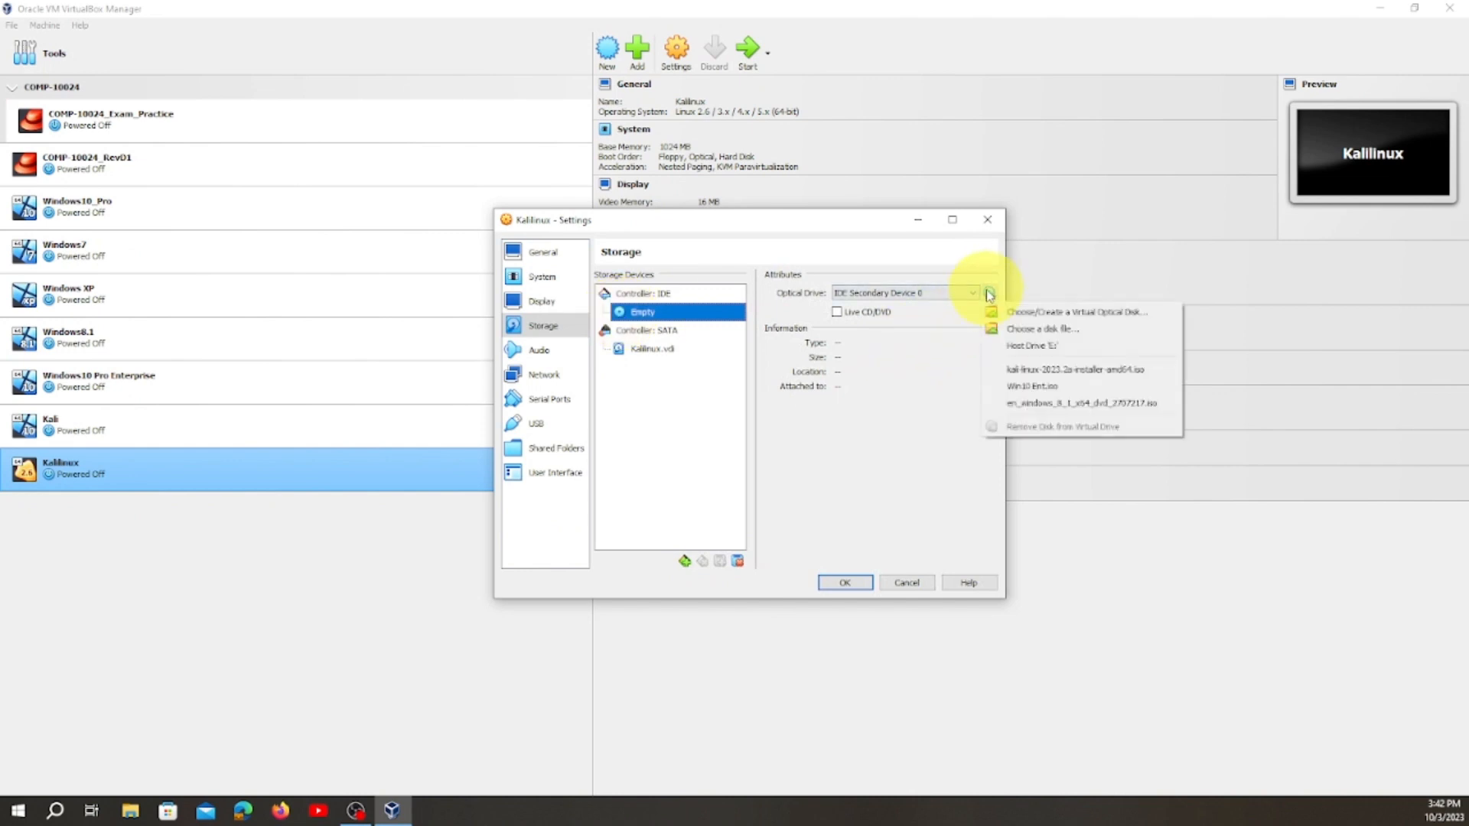
left_click(1023, 333)
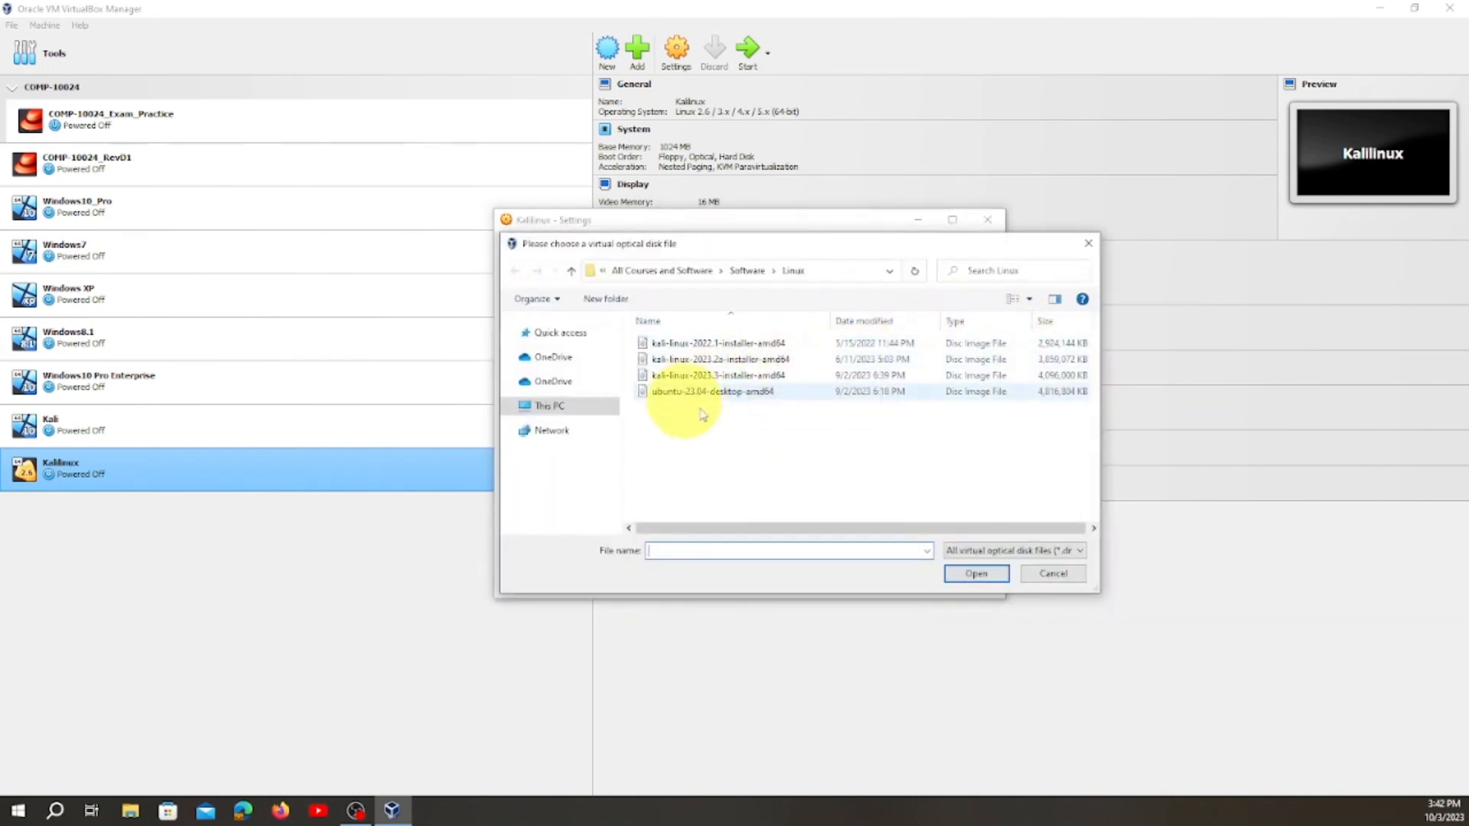
left_click(755, 378)
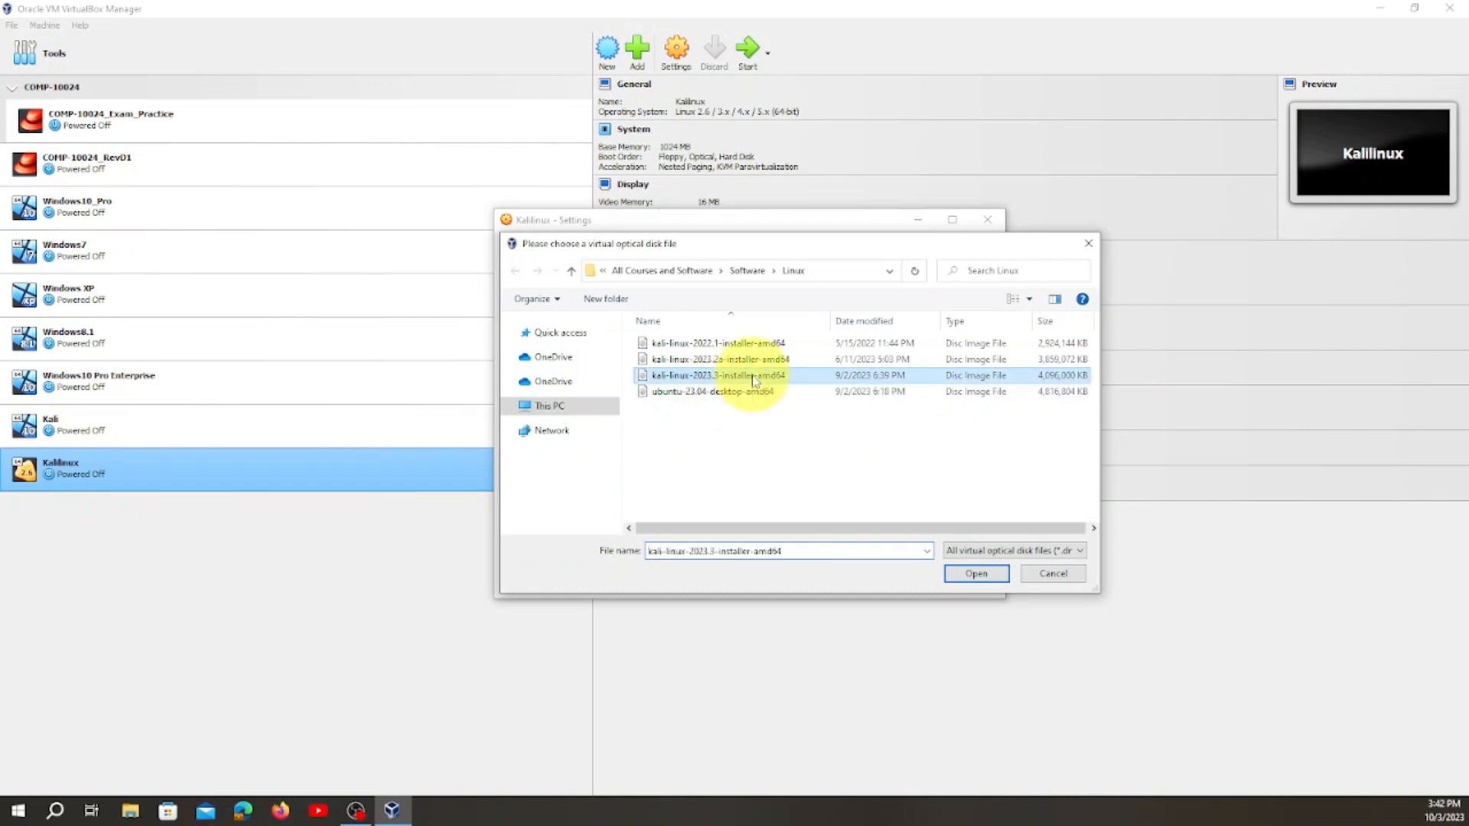
left_click(974, 581)
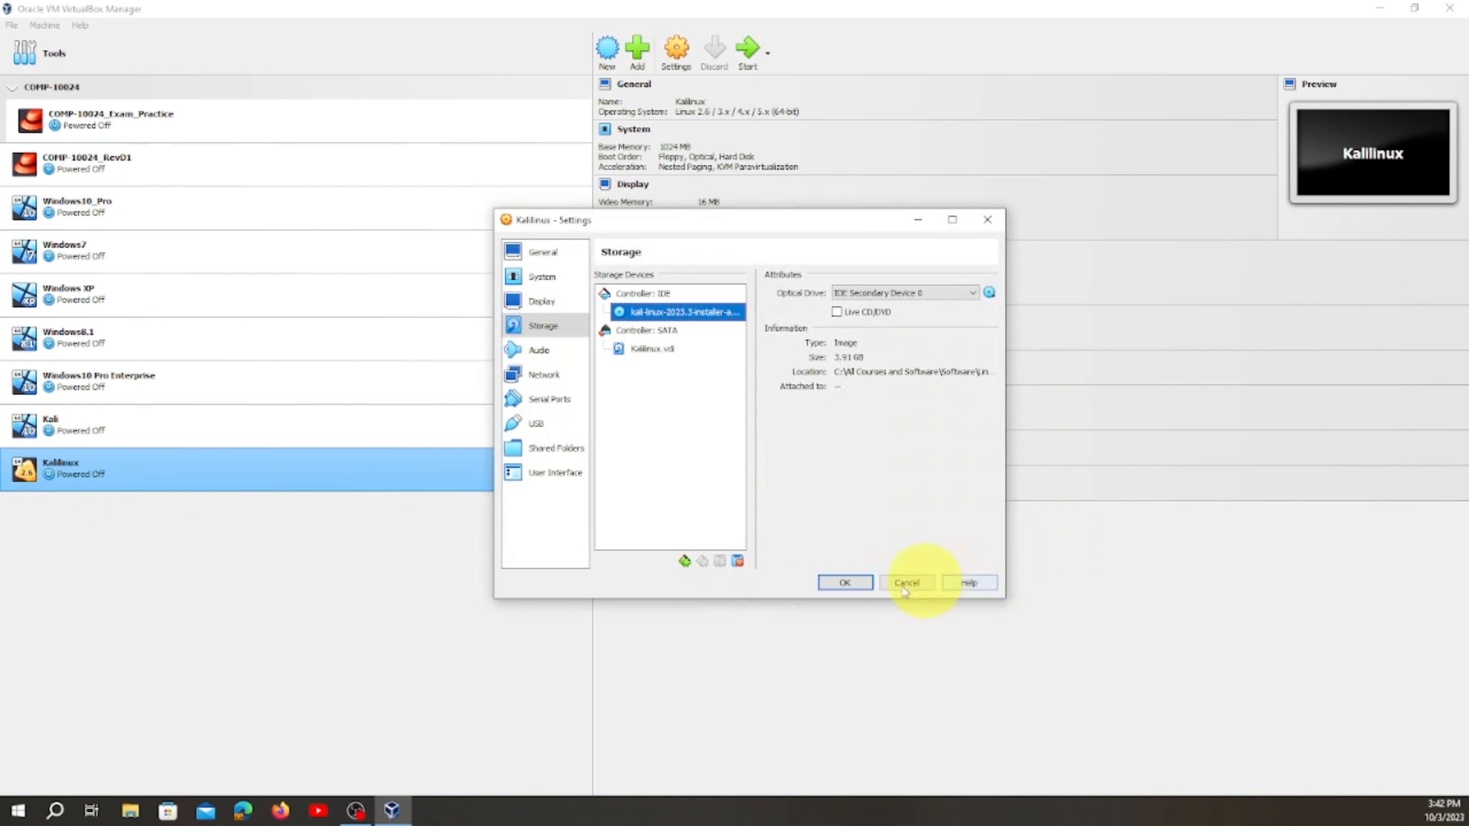
Review the audio settings, keep network Adapter 1 attached to NAT, and save the Kalilinux machine's settings.
left_click(553, 356)
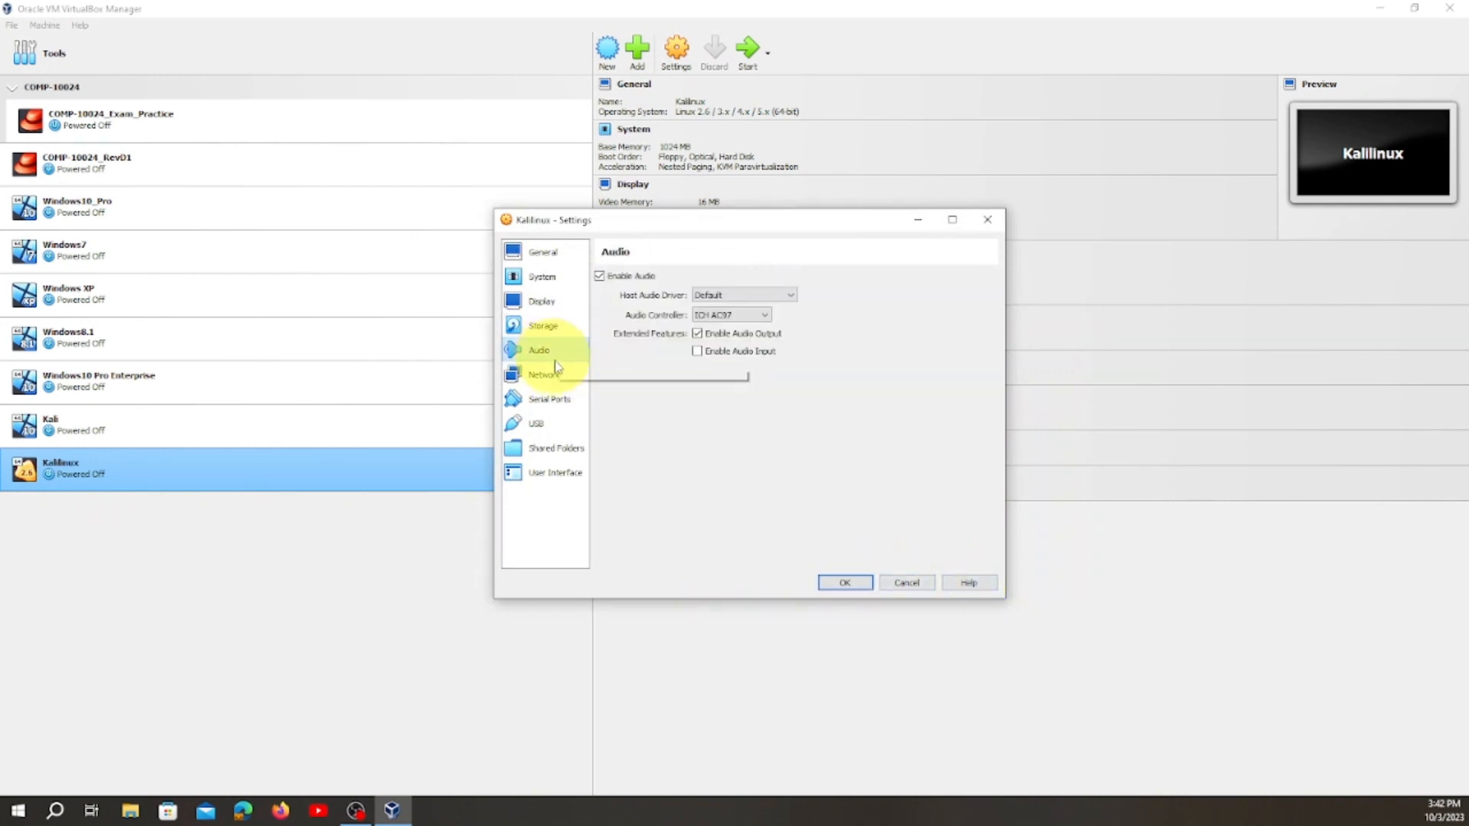
left_click(556, 383)
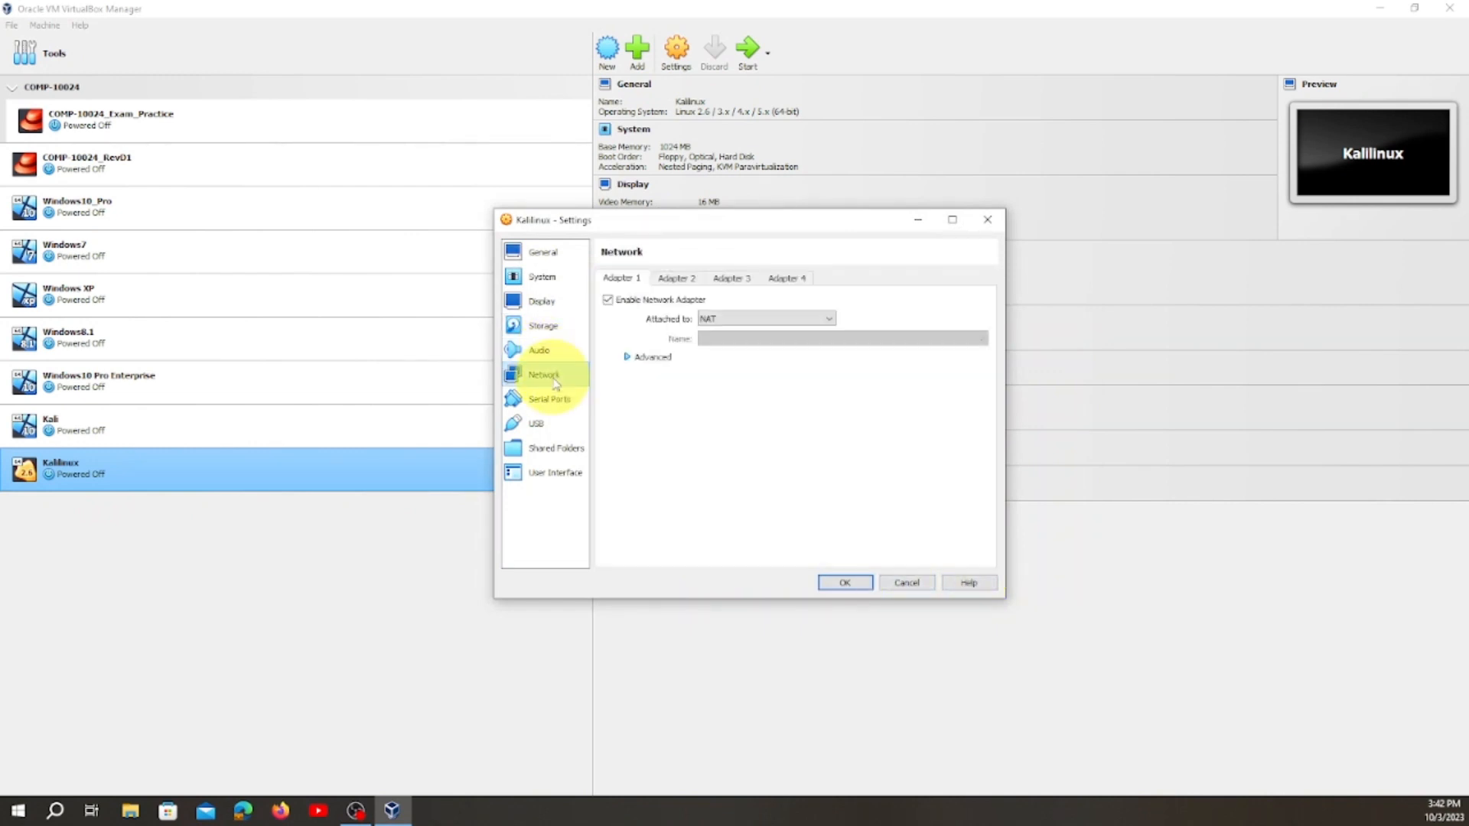
left_click(755, 318)
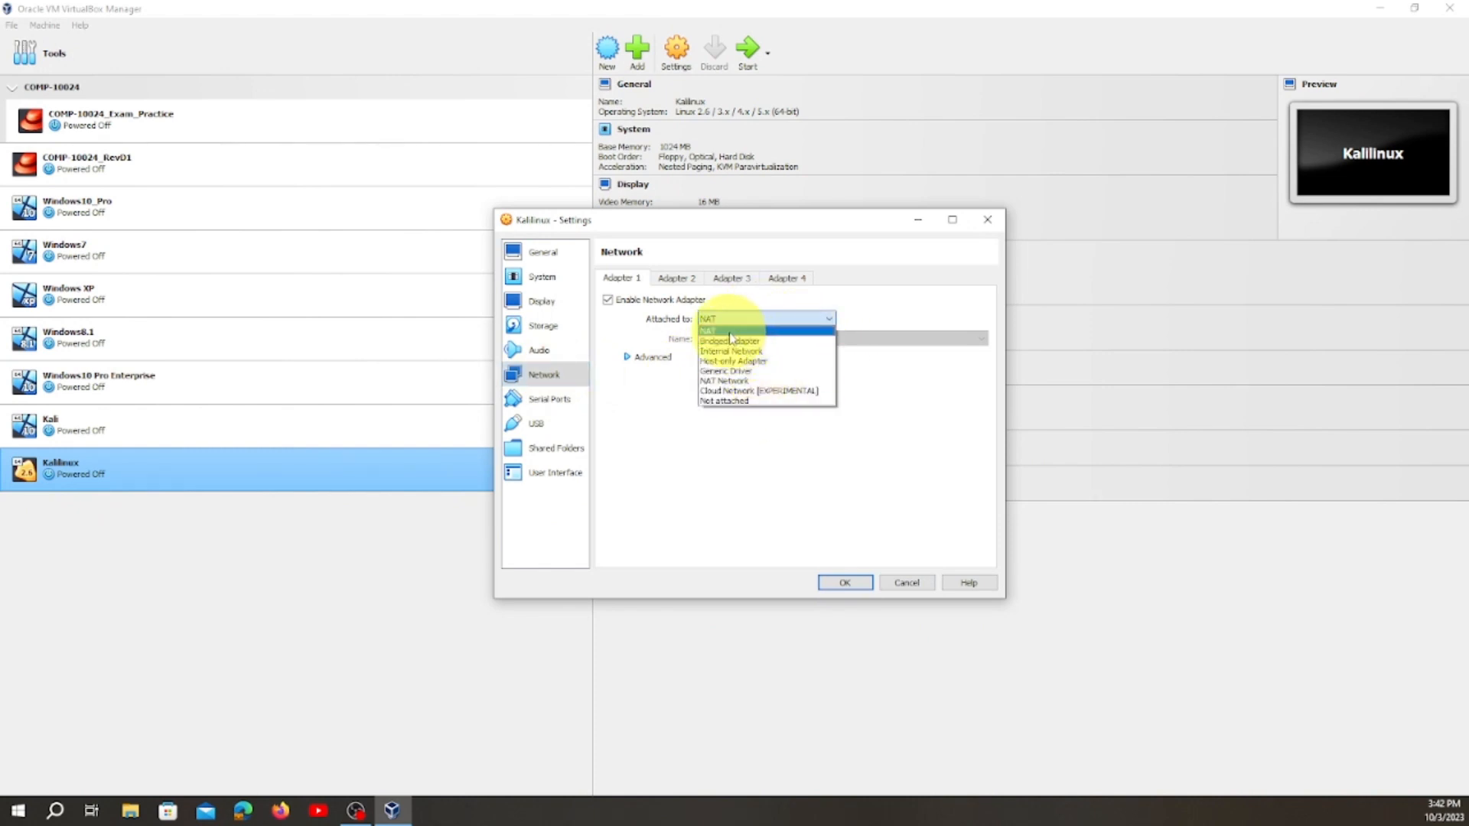
left_click(730, 331)
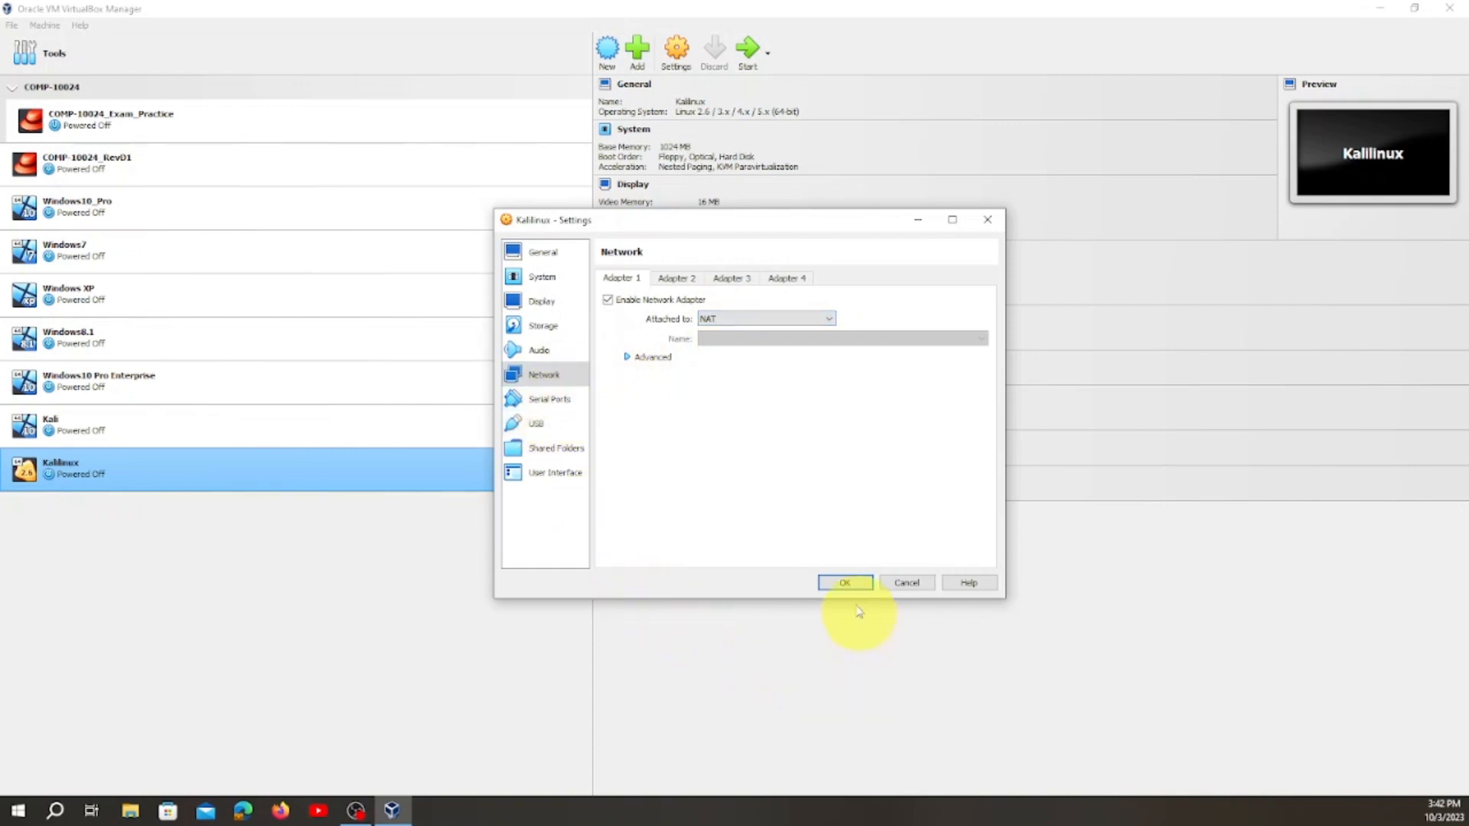
left_click(845, 584)
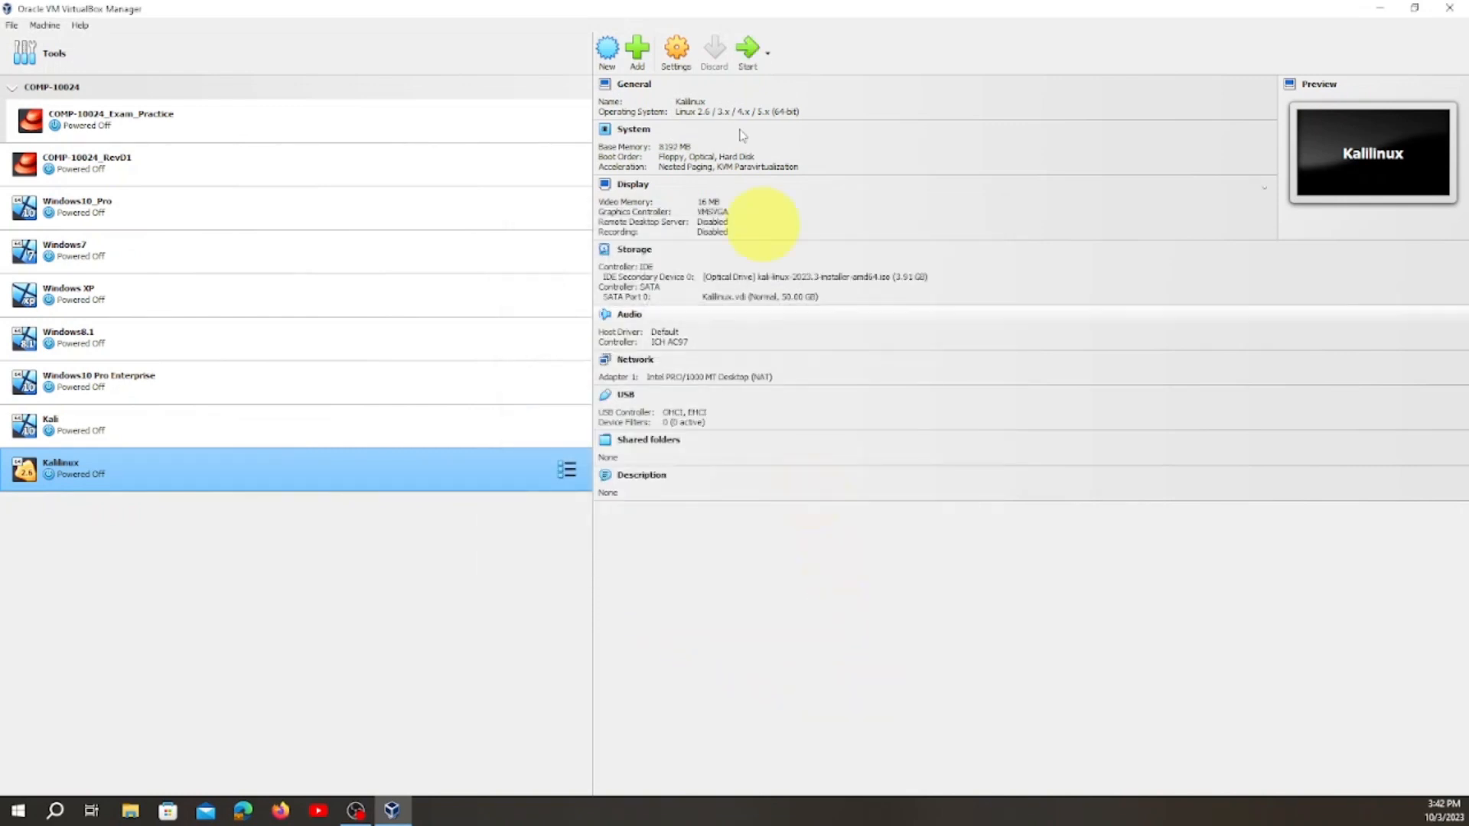
Start the Kalilinux machine, minimize the manager, maximize the machine's window, and launch Graphical install from the installer menu.
left_click(748, 52)
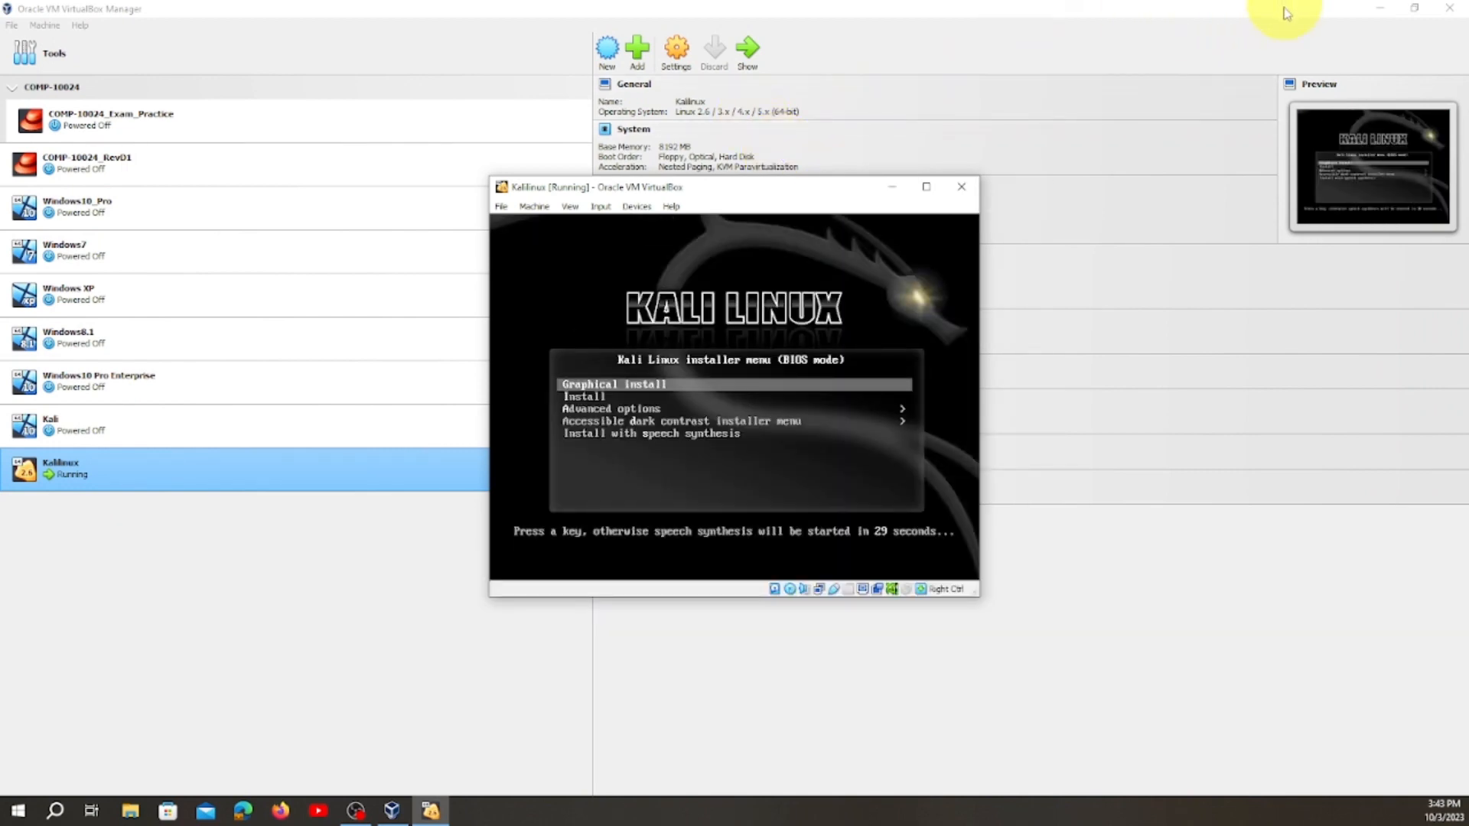
left_click(1383, 11)
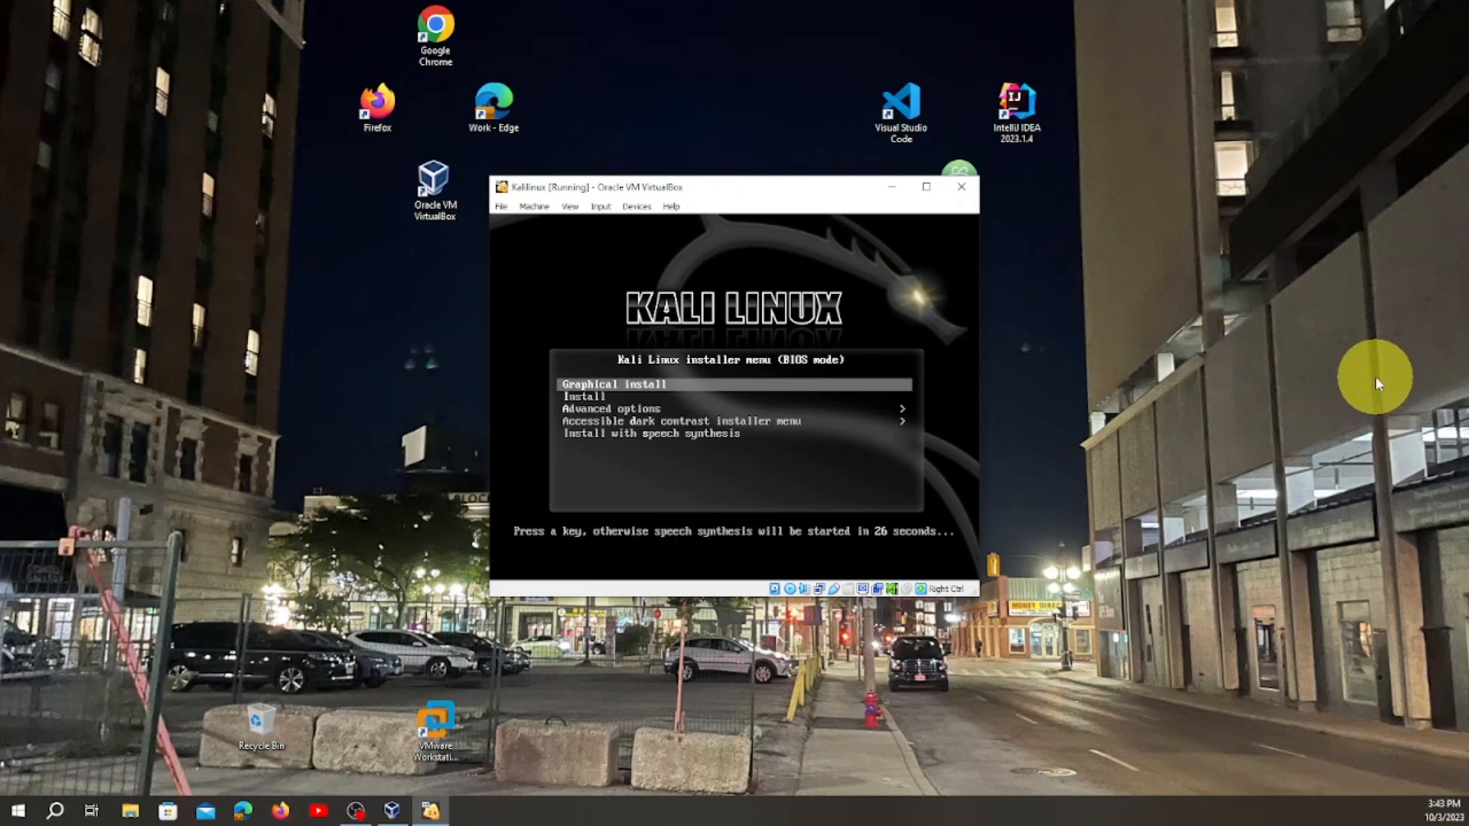
left_click(927, 187)
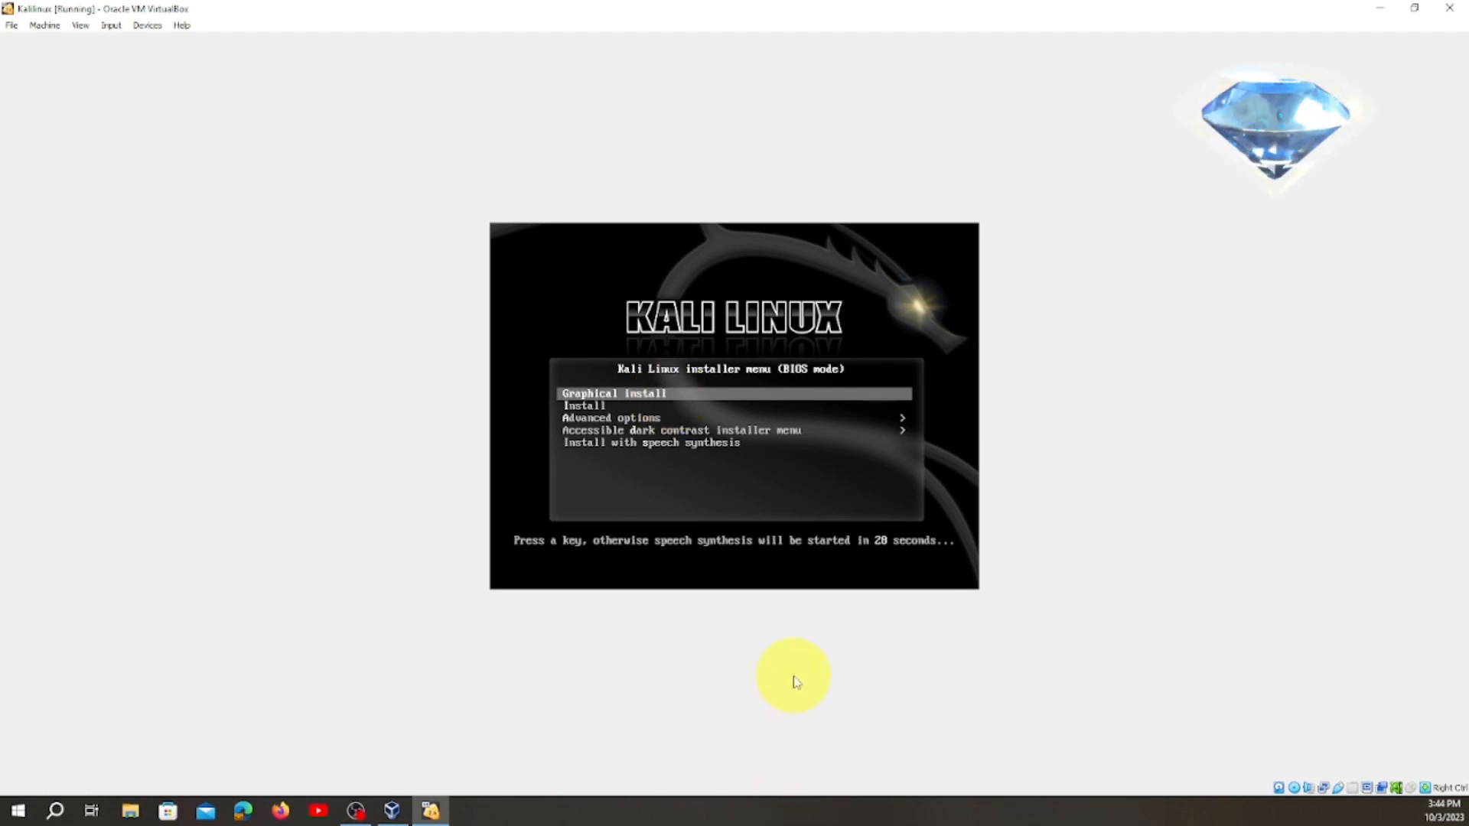
key("Return")
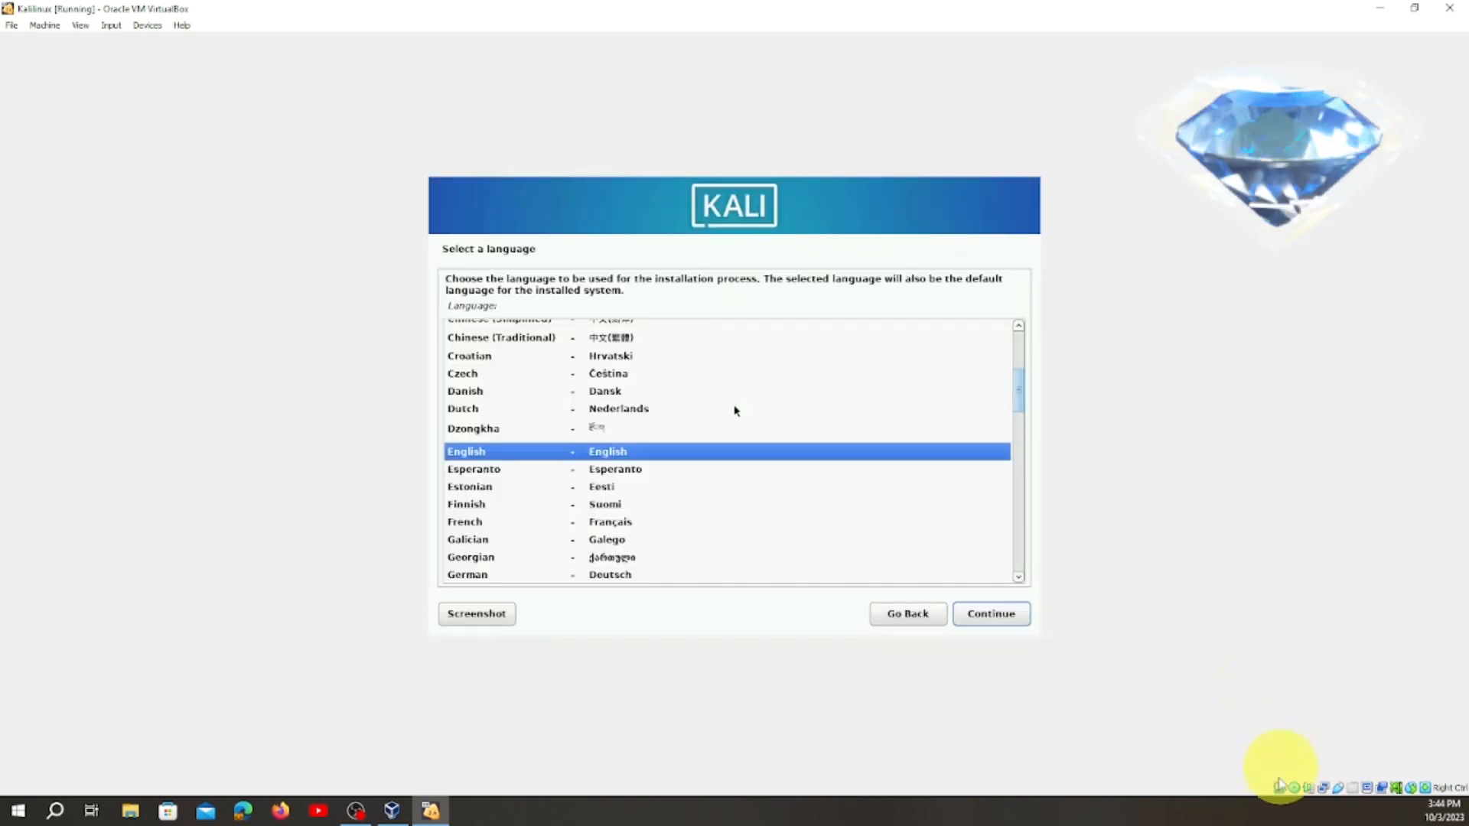
Accept English as the language, United States as the location, and American English as the keymap.
left_click(1010, 615)
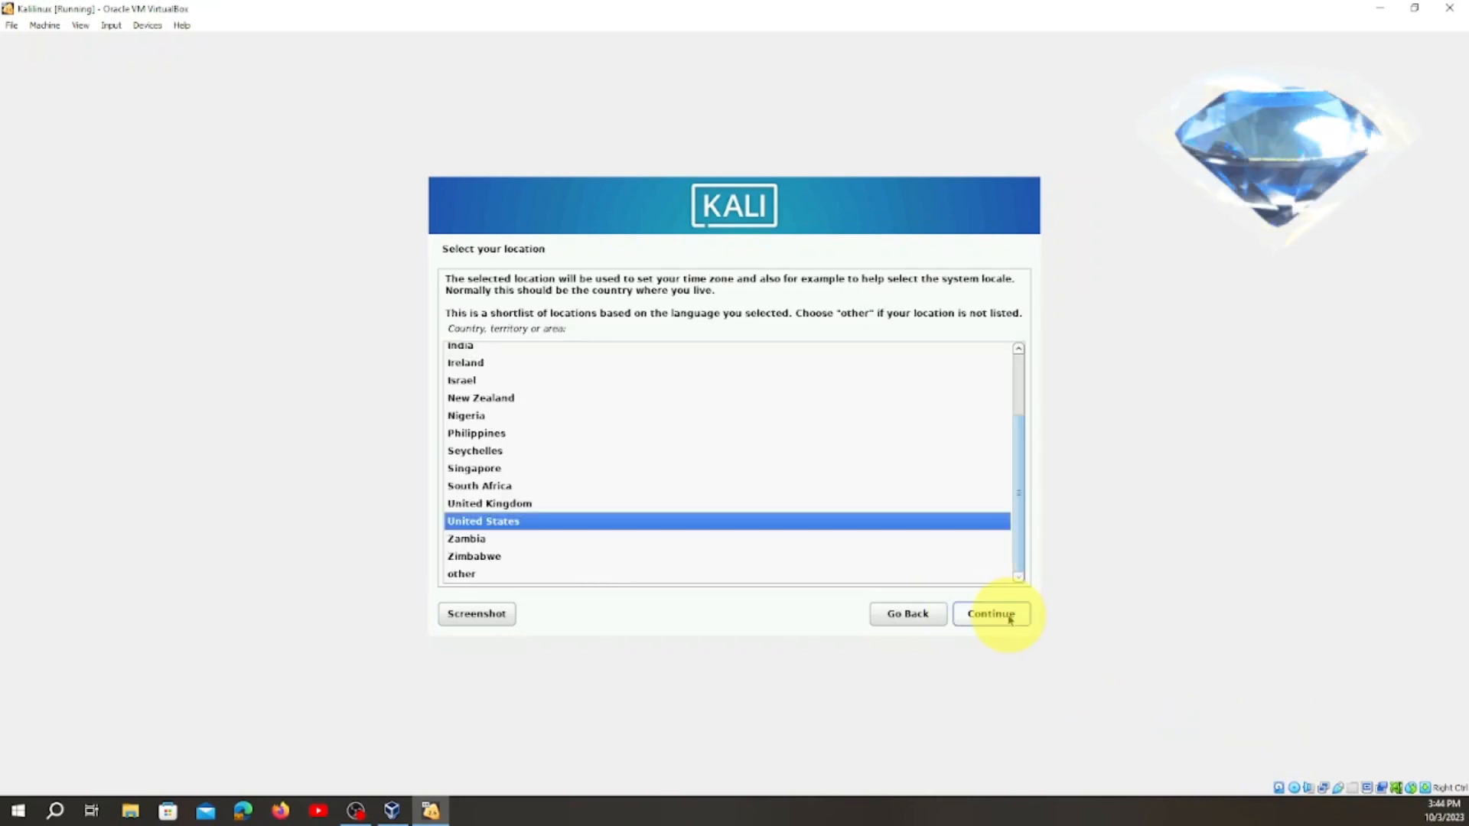
left_click(911, 618)
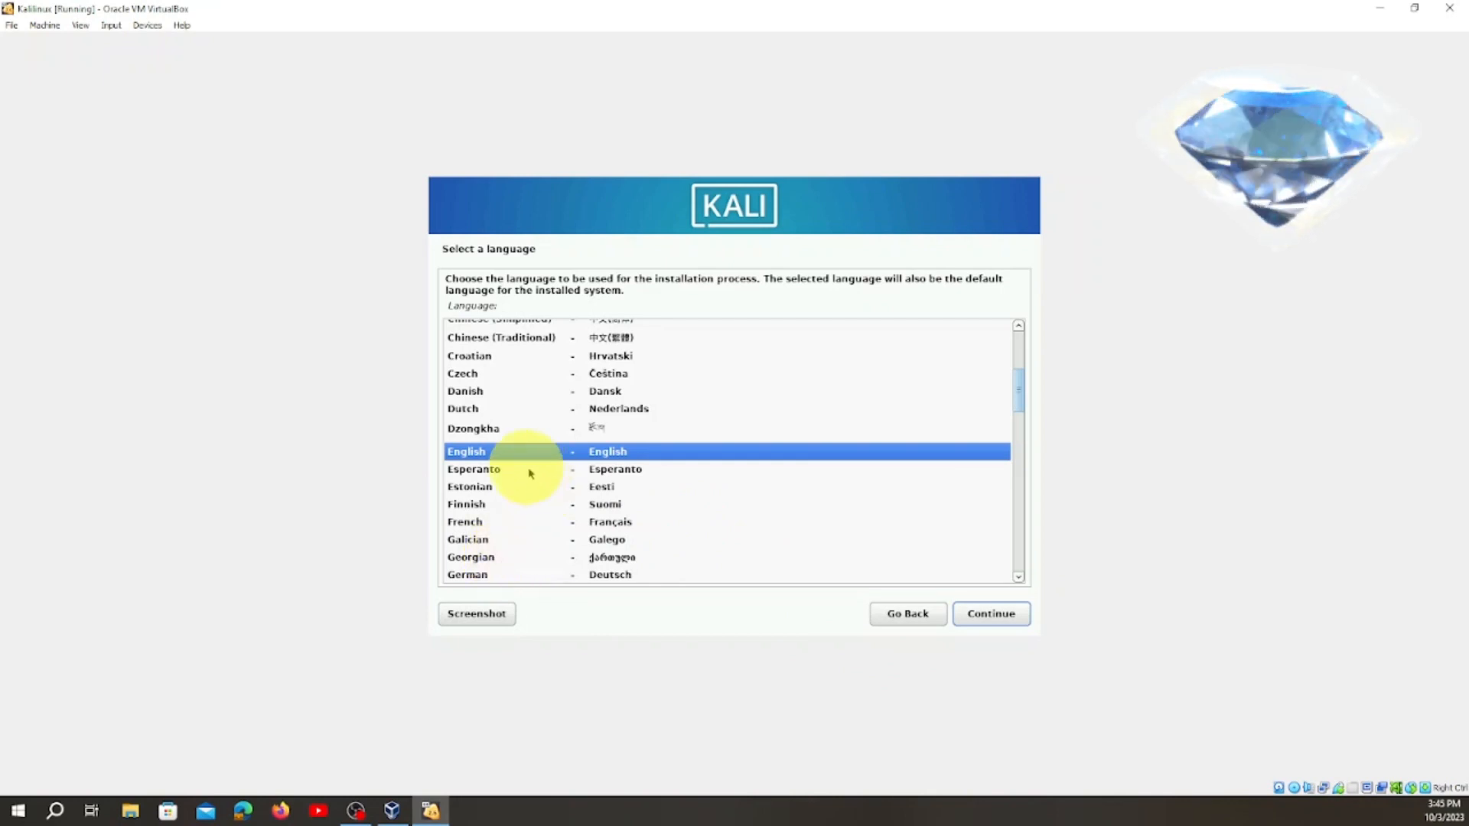
left_click(1015, 622)
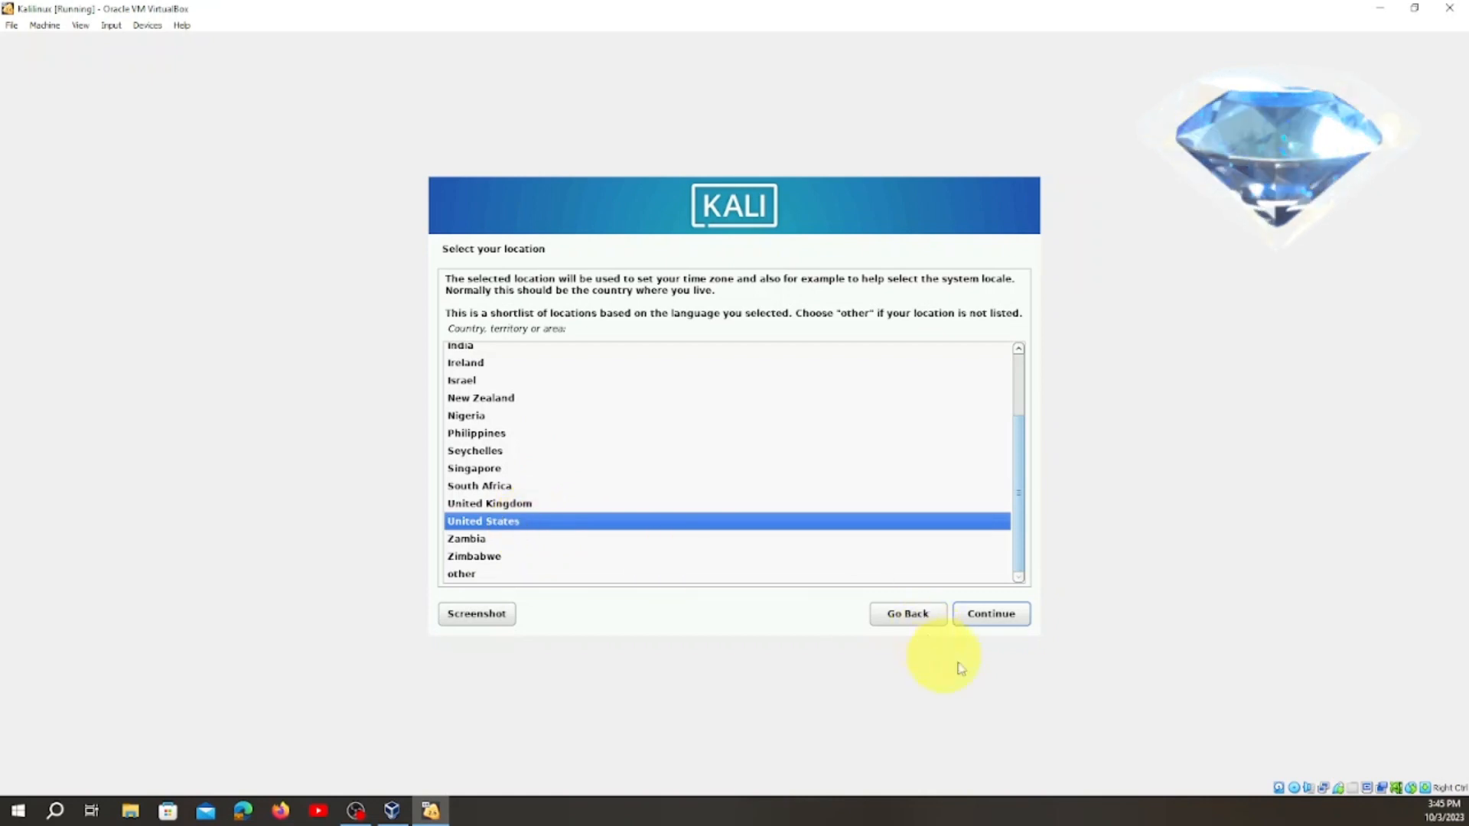
left_click(994, 616)
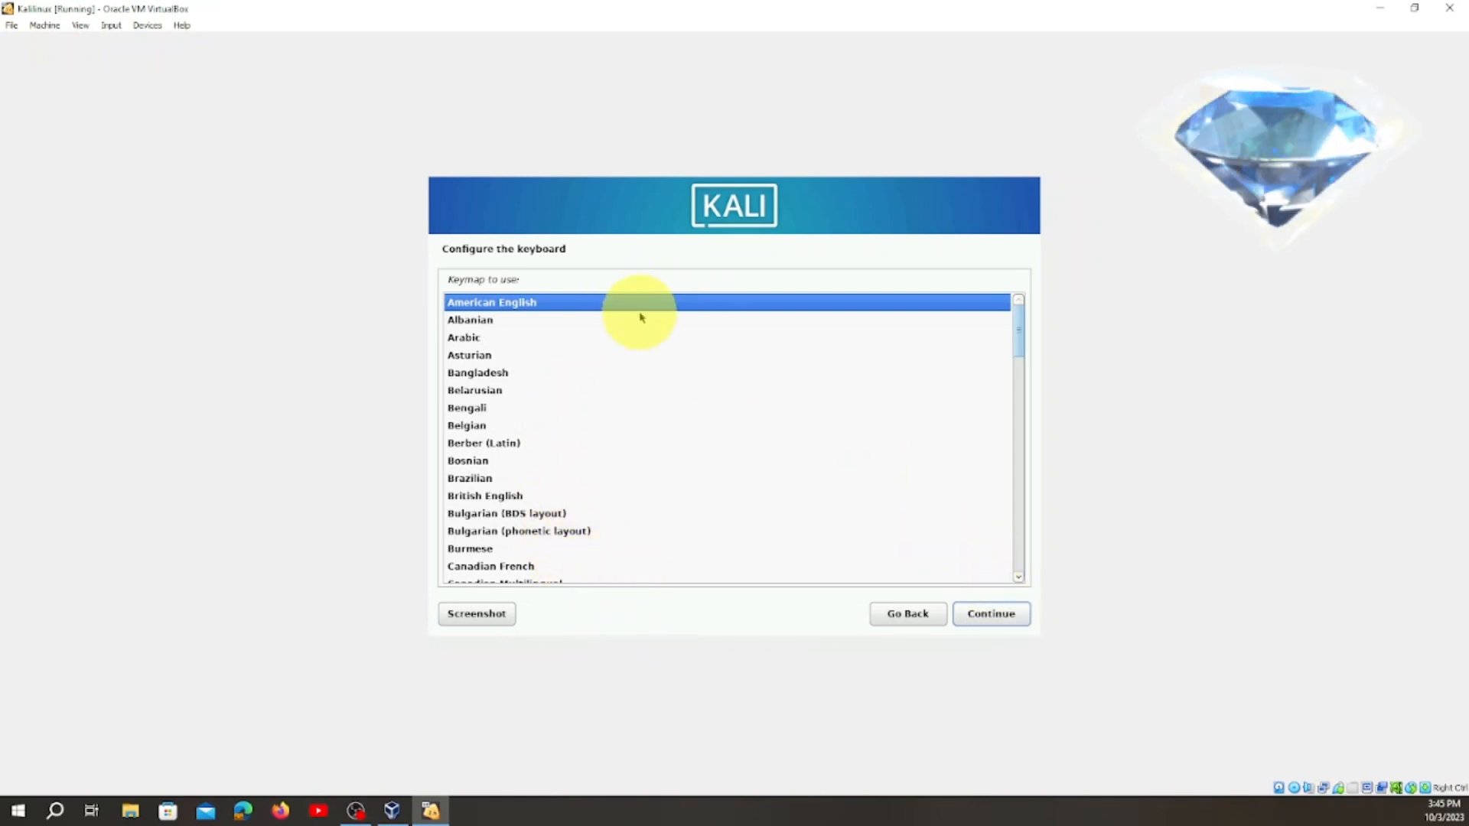
left_click(1003, 619)
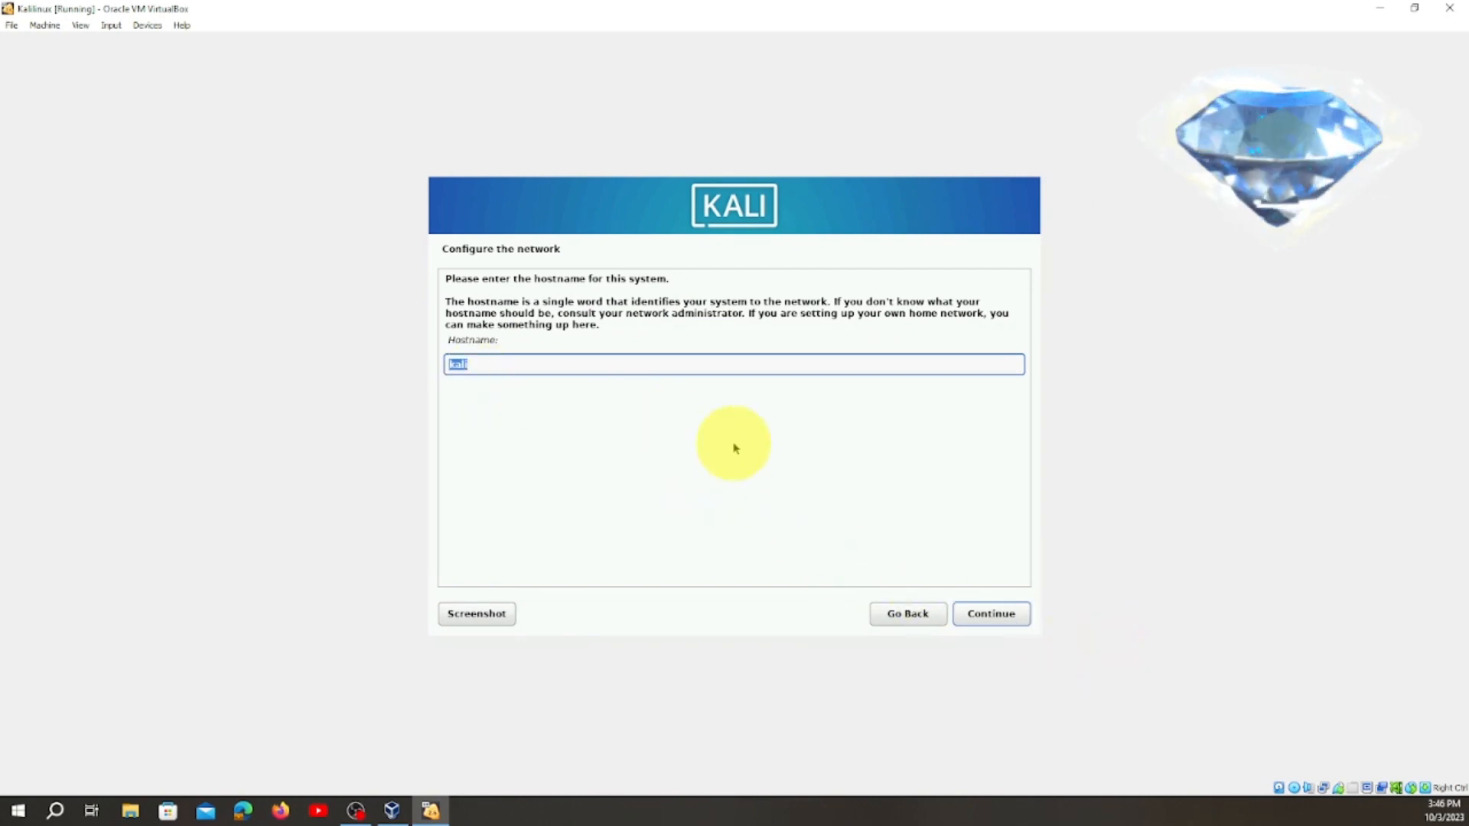
left_click(518, 362)
left_click_drag(518, 362, 430, 356)
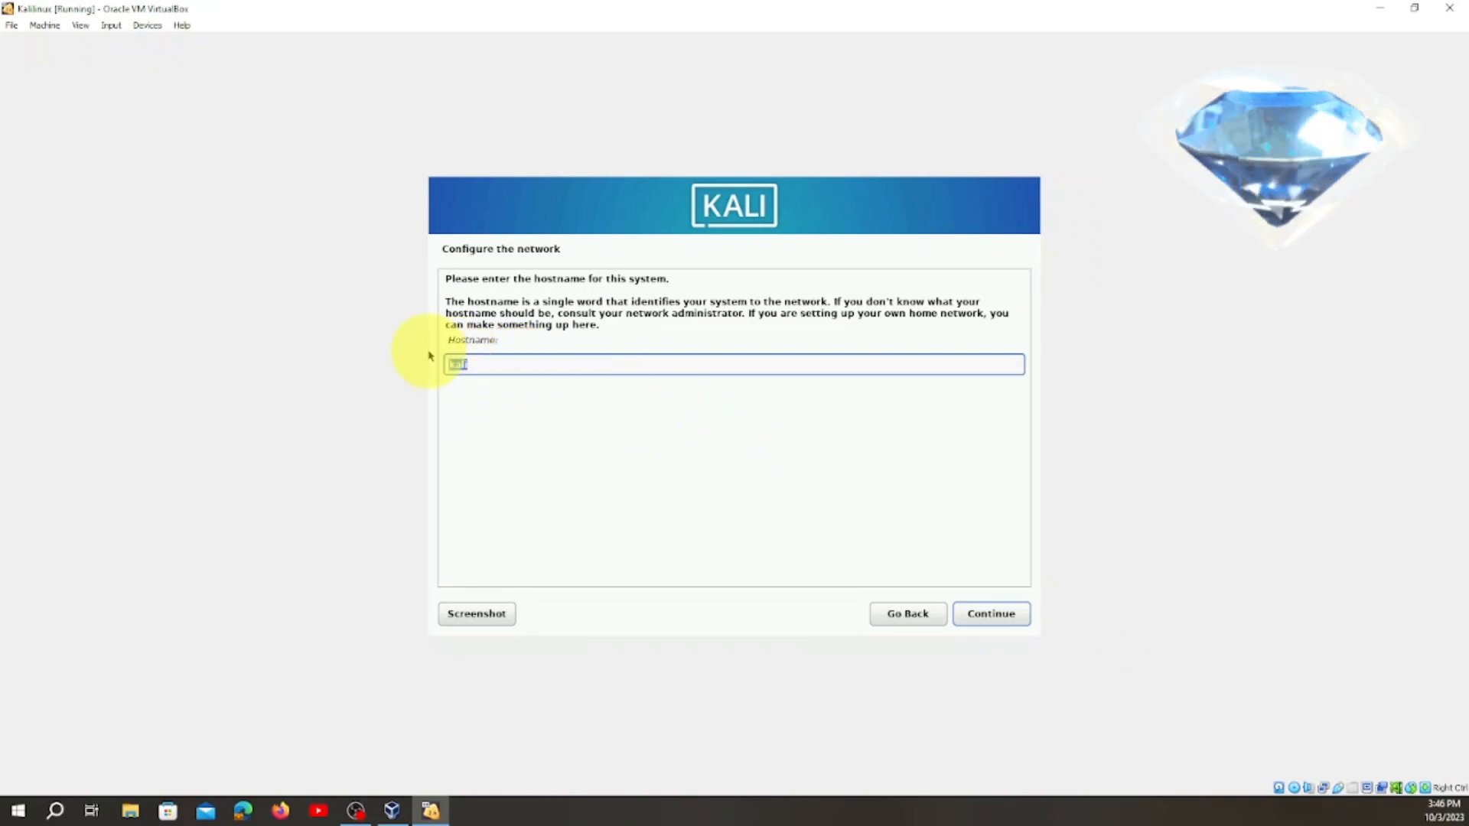
type("damba")
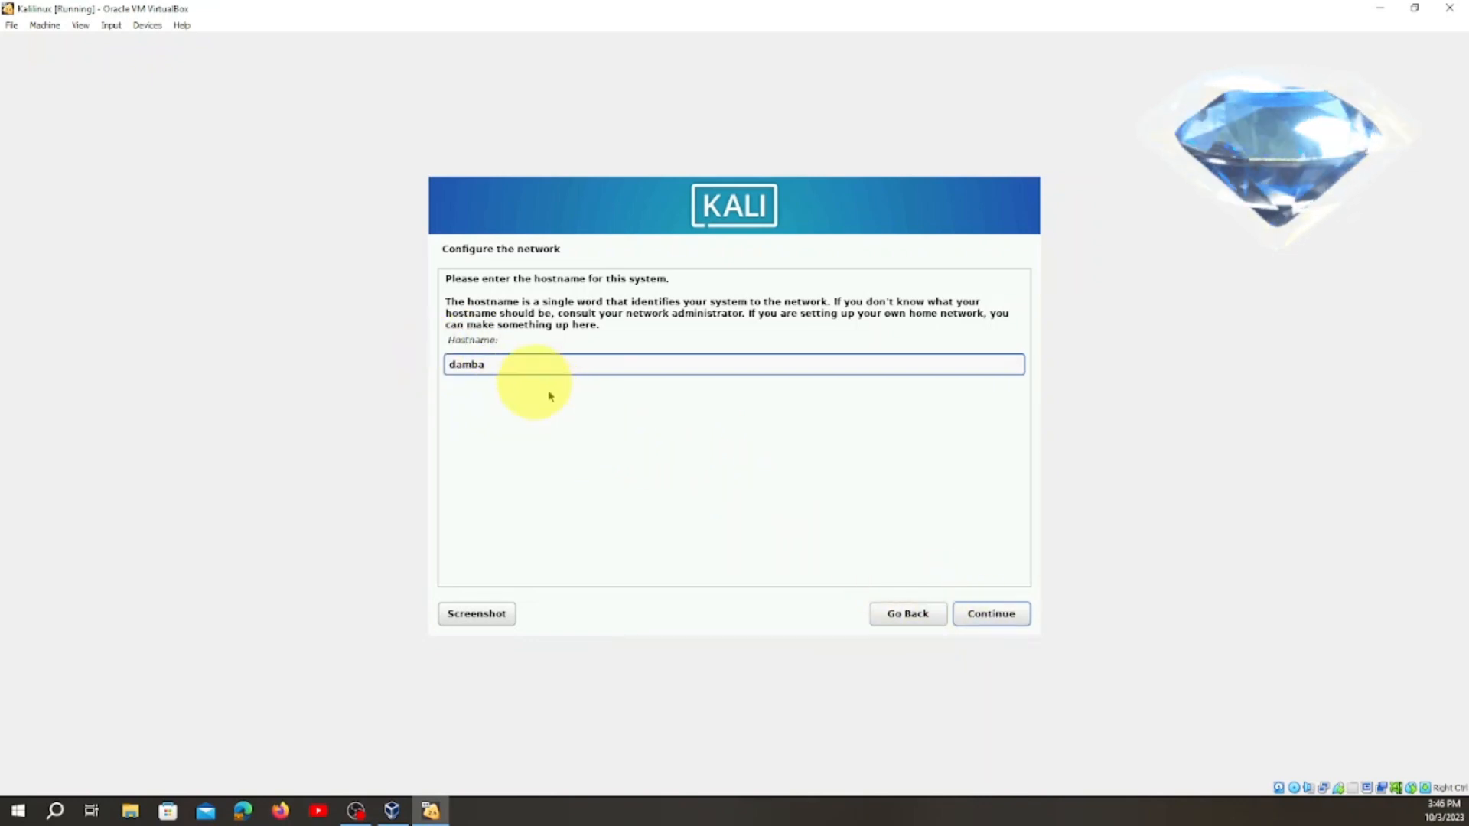
Set the system's hostname to kali and continue to the domain name.
left_click_drag(512, 364, 407, 373)
type("kali")
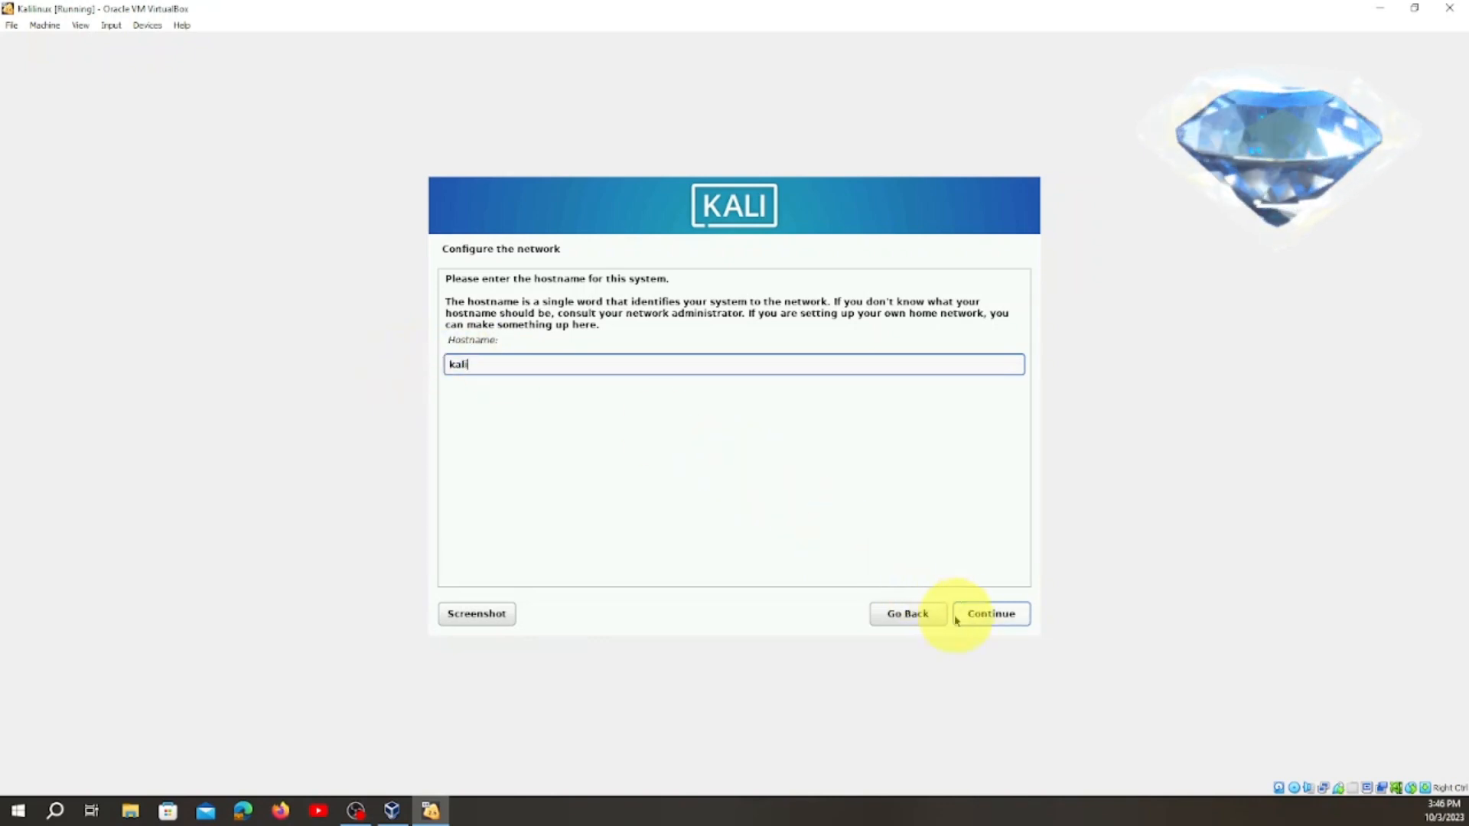
left_click(988, 623)
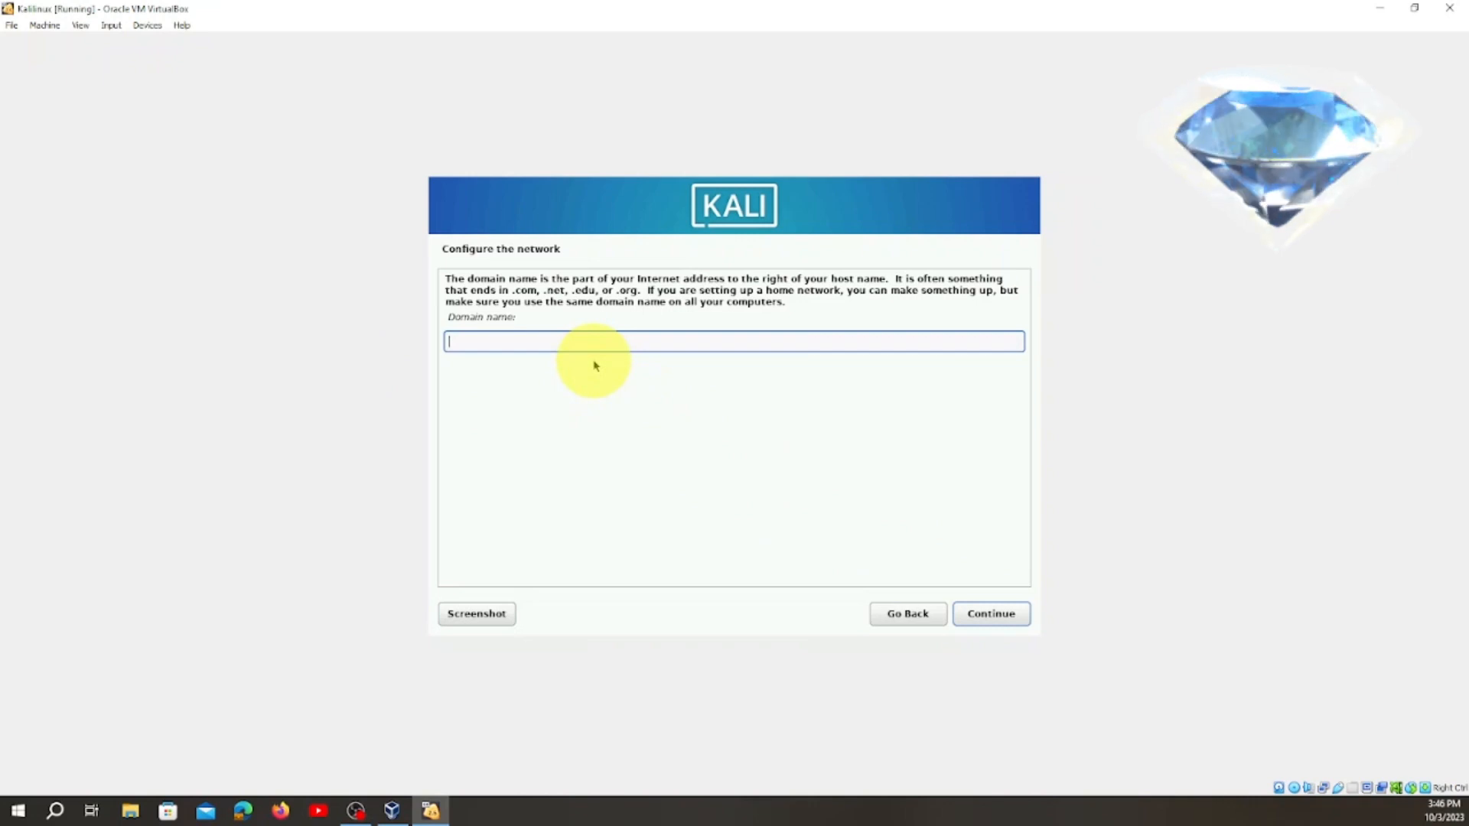
type("damba.com")
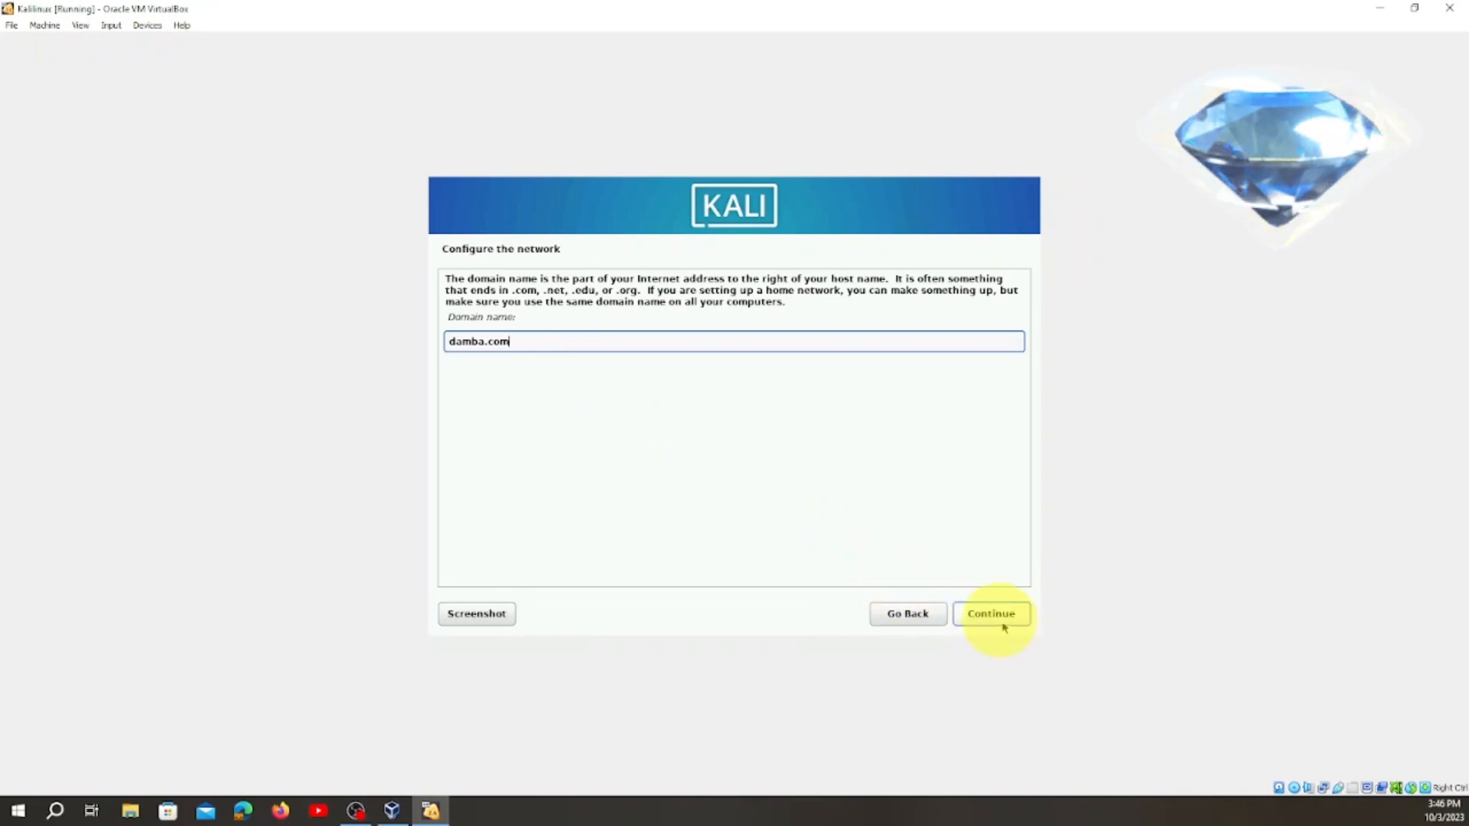
left_click_drag(520, 342, 462, 344)
key("BackSpace")
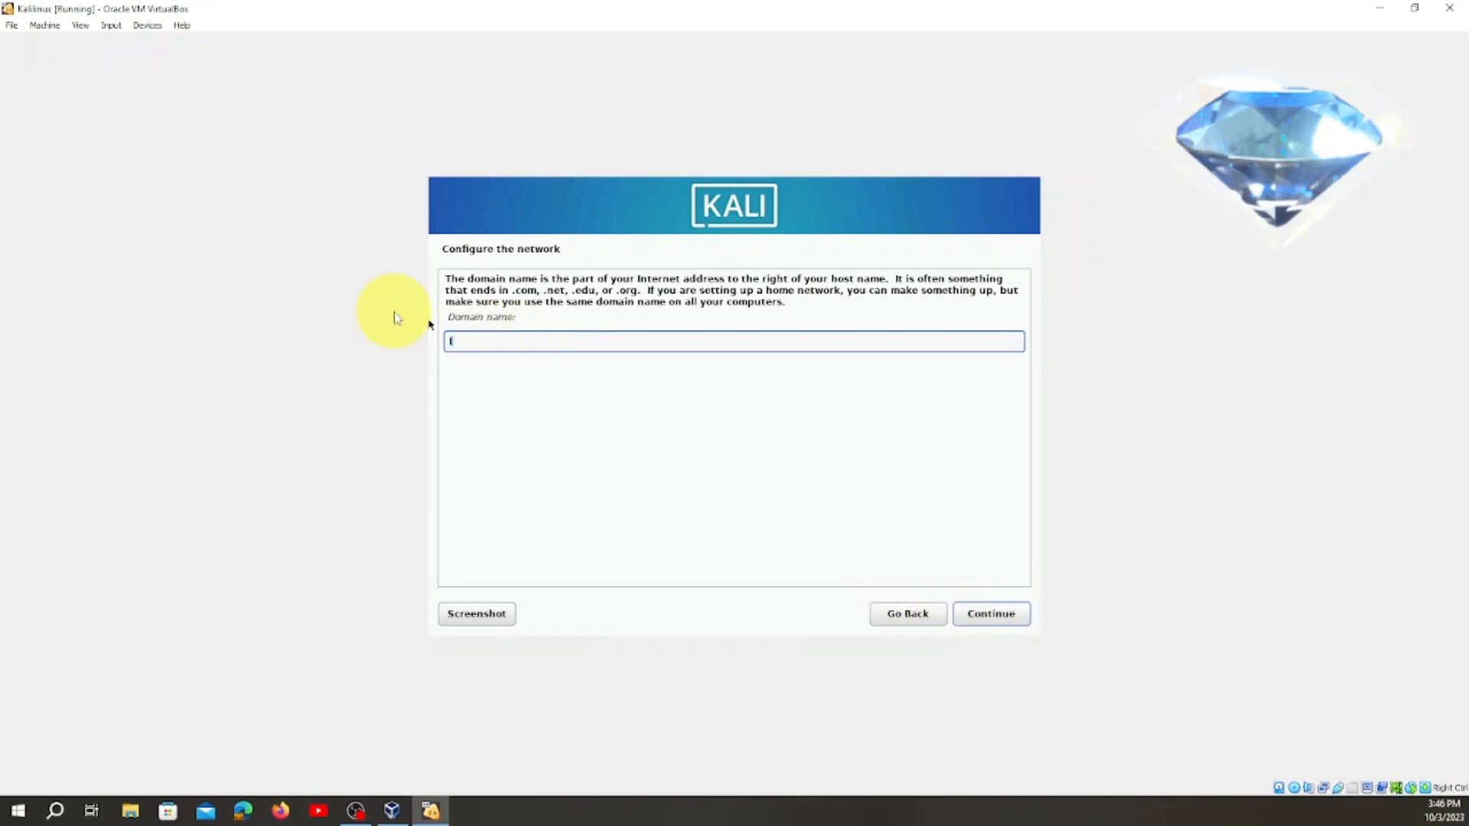
type("loca")
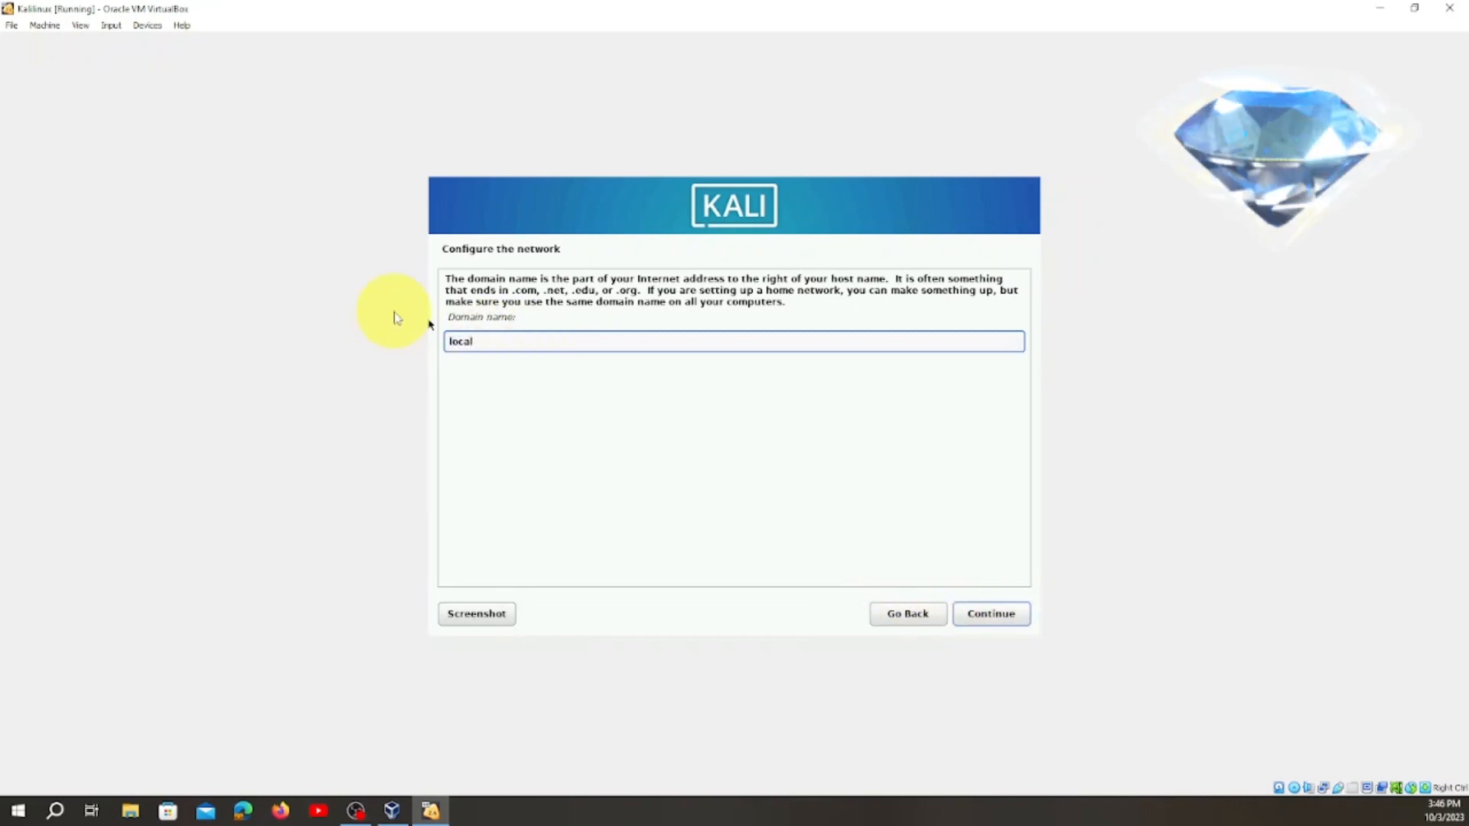
type("l")
key("BackSpace")
key("BackSpace")
key("BackSpace")
key("BackSpace")
key("BackSpace")
Set the domain name to damba.com and continue to the user account setup.
type("damba")
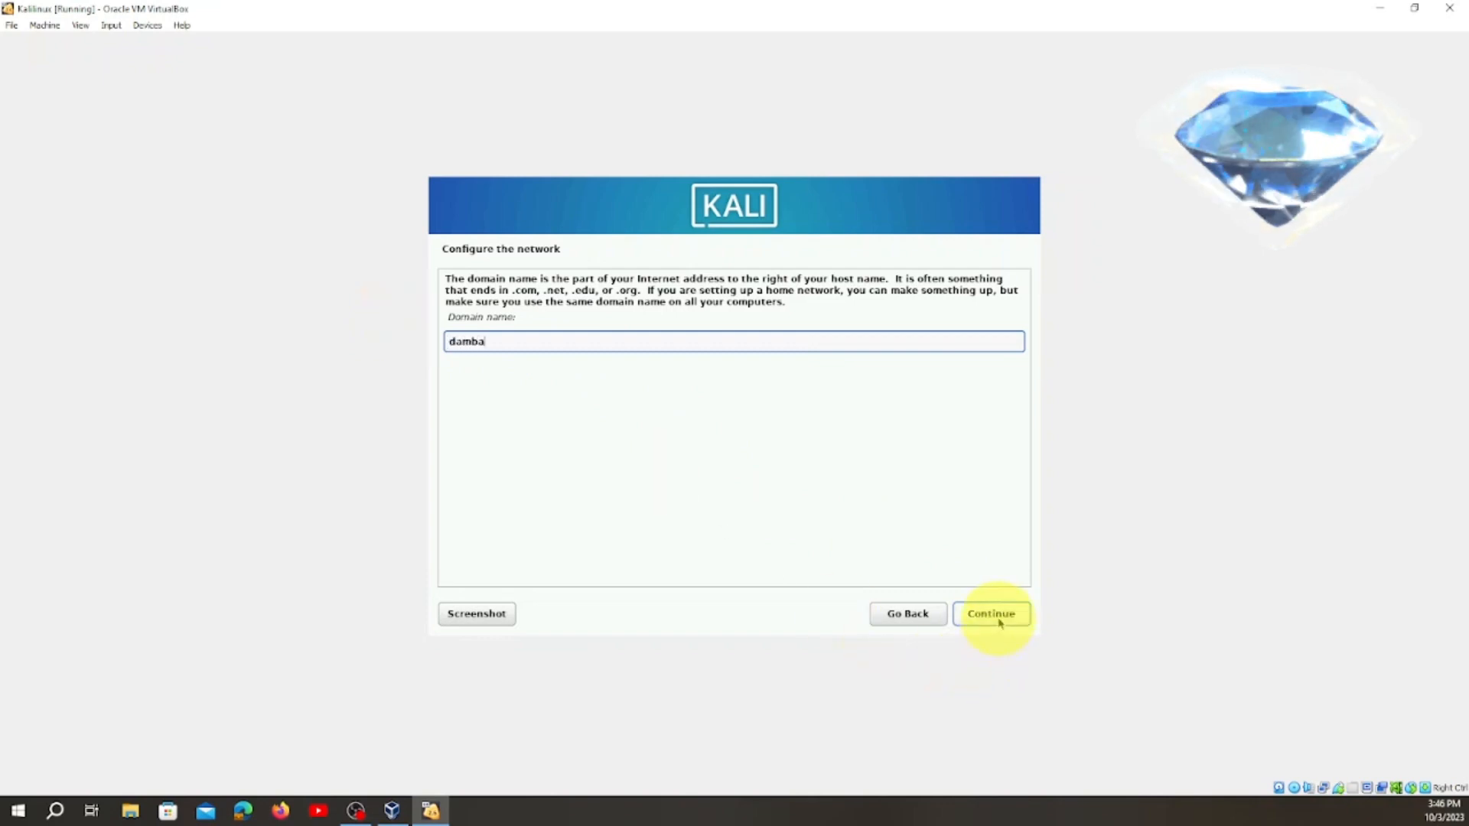
type(".com")
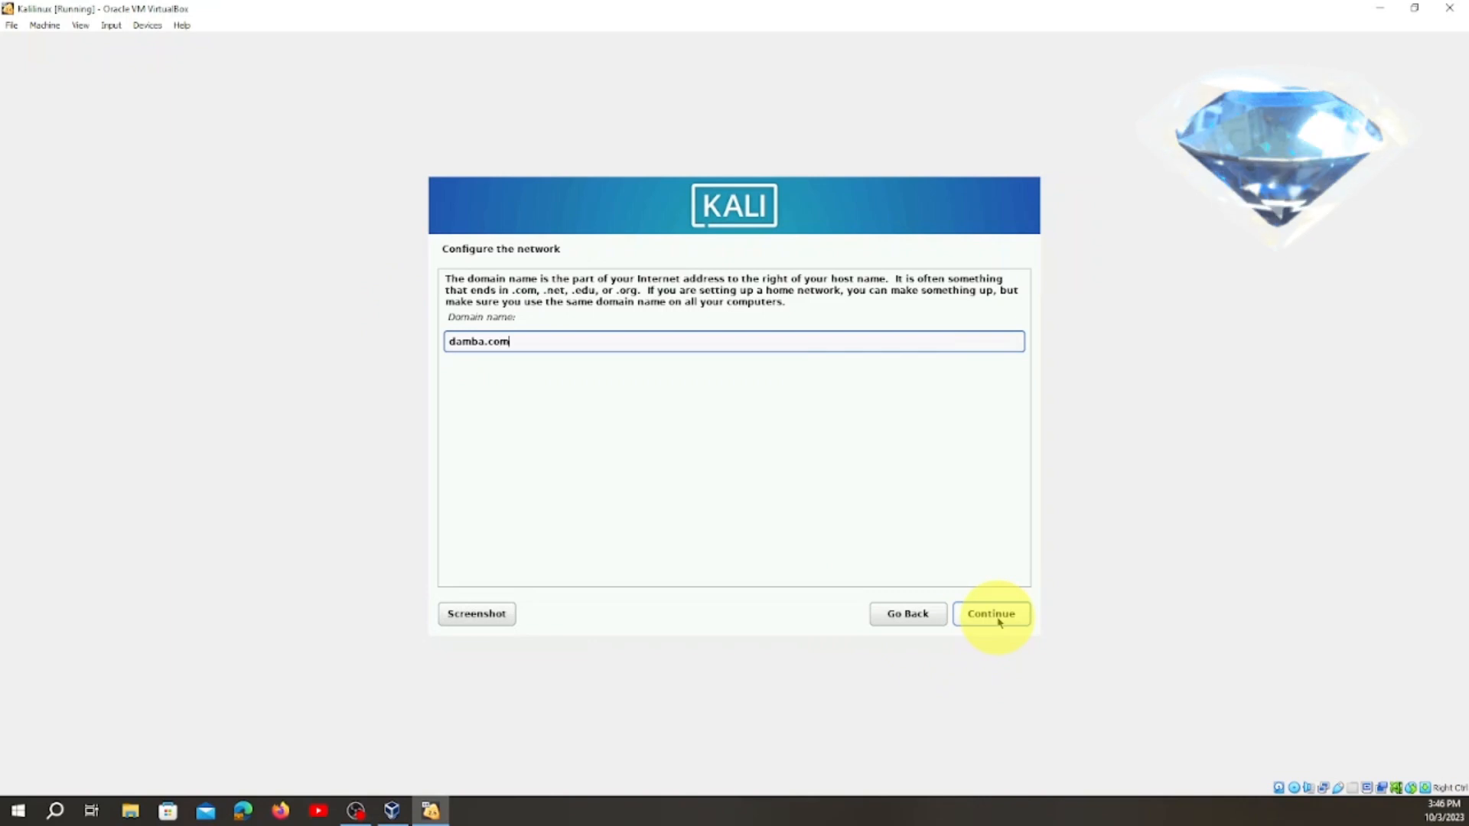
left_click(1000, 621)
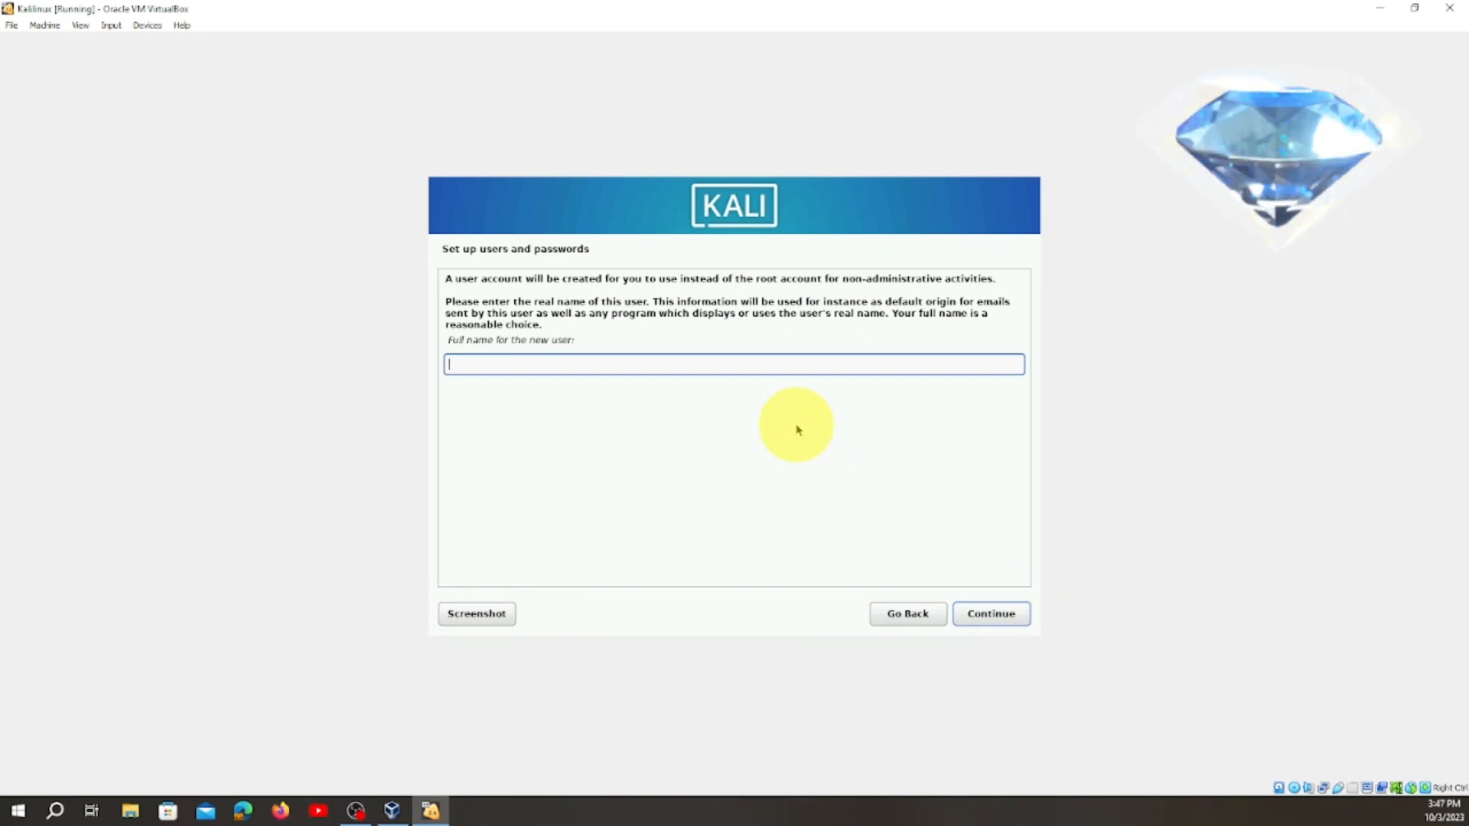
Enter the new user's full name, with a space between its two words.
type("ui")
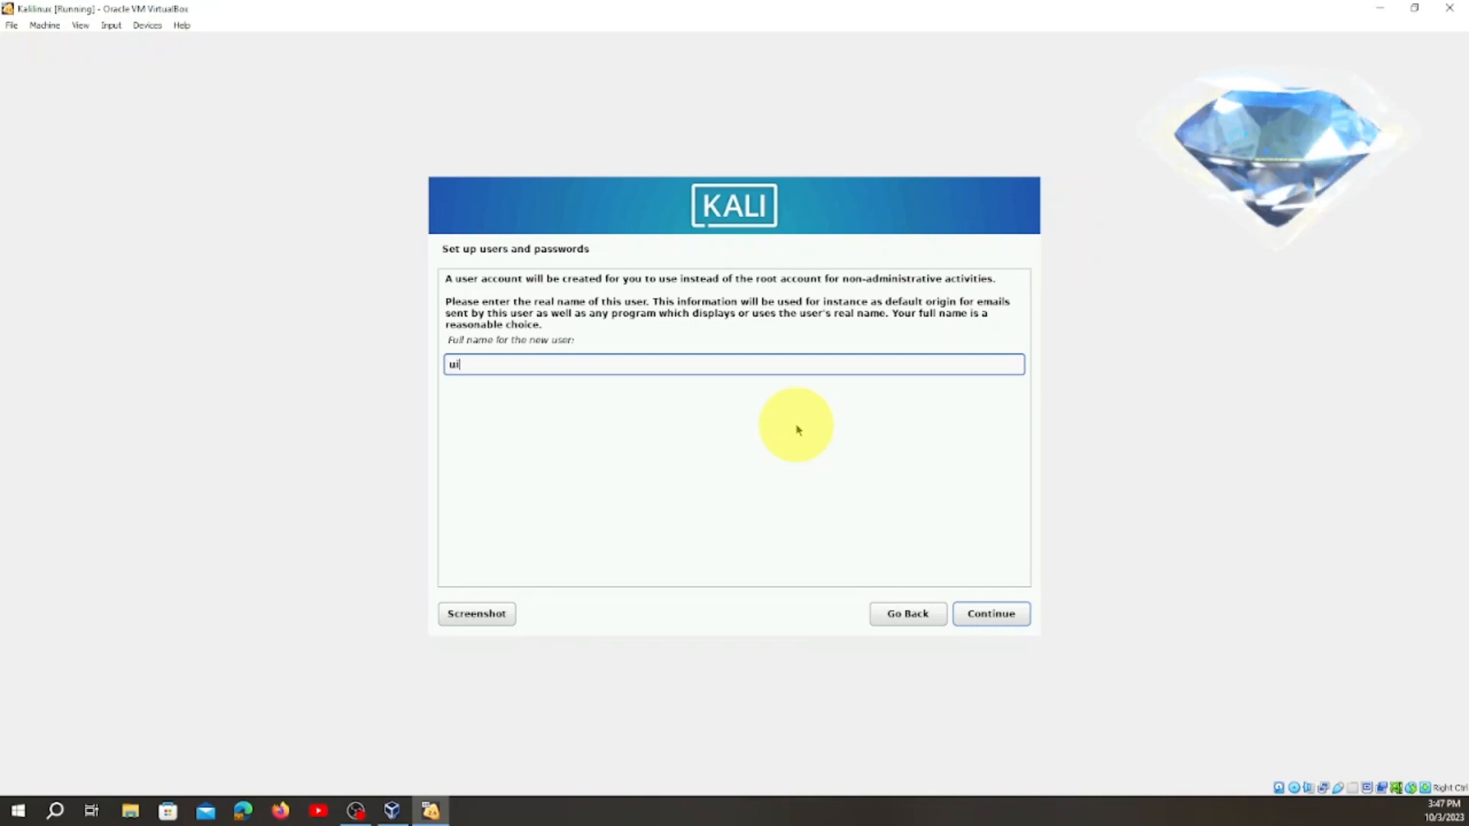
type("eg")
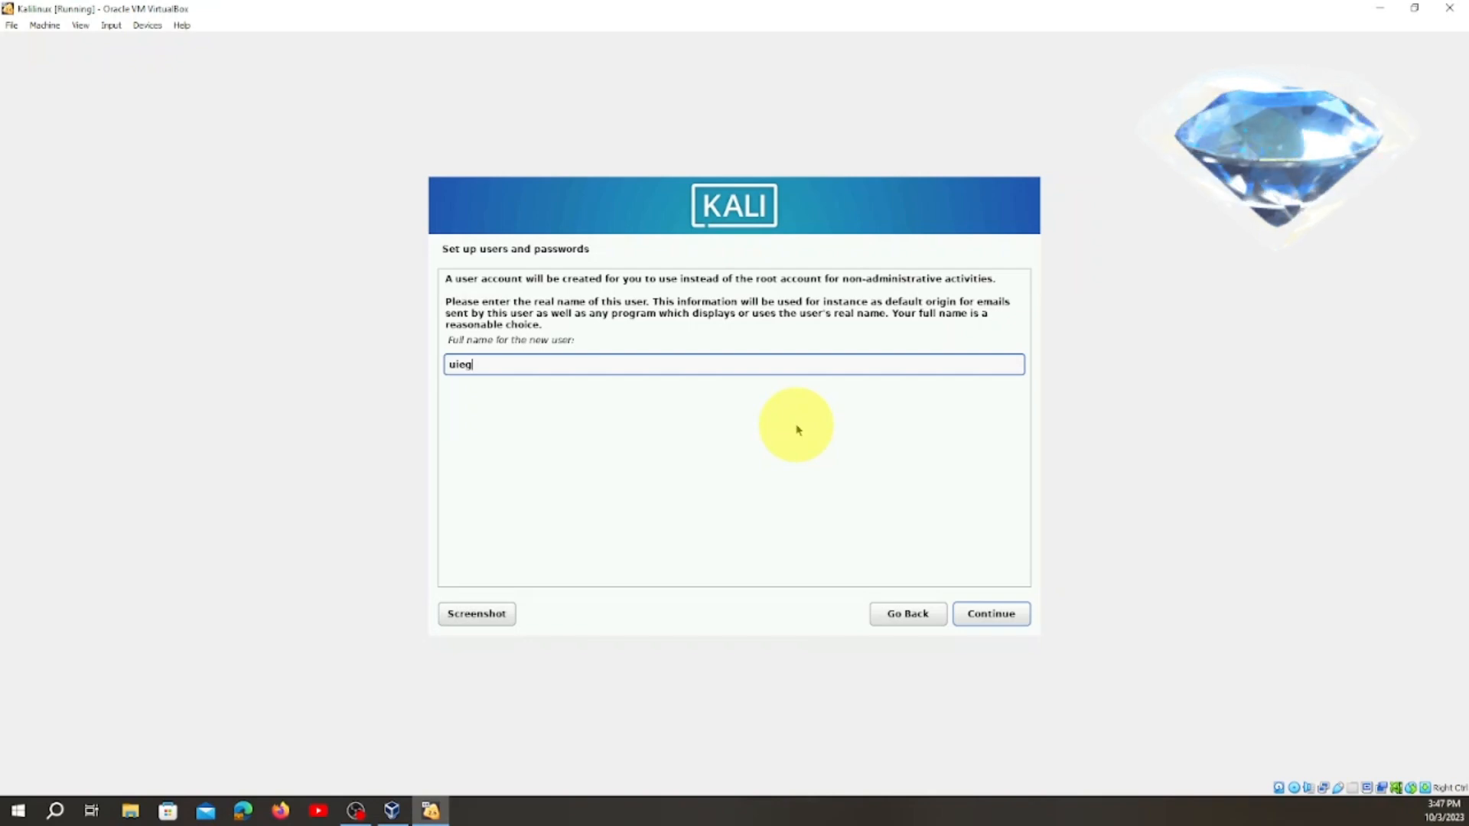
key("BackSpace")
key("BackSpace")
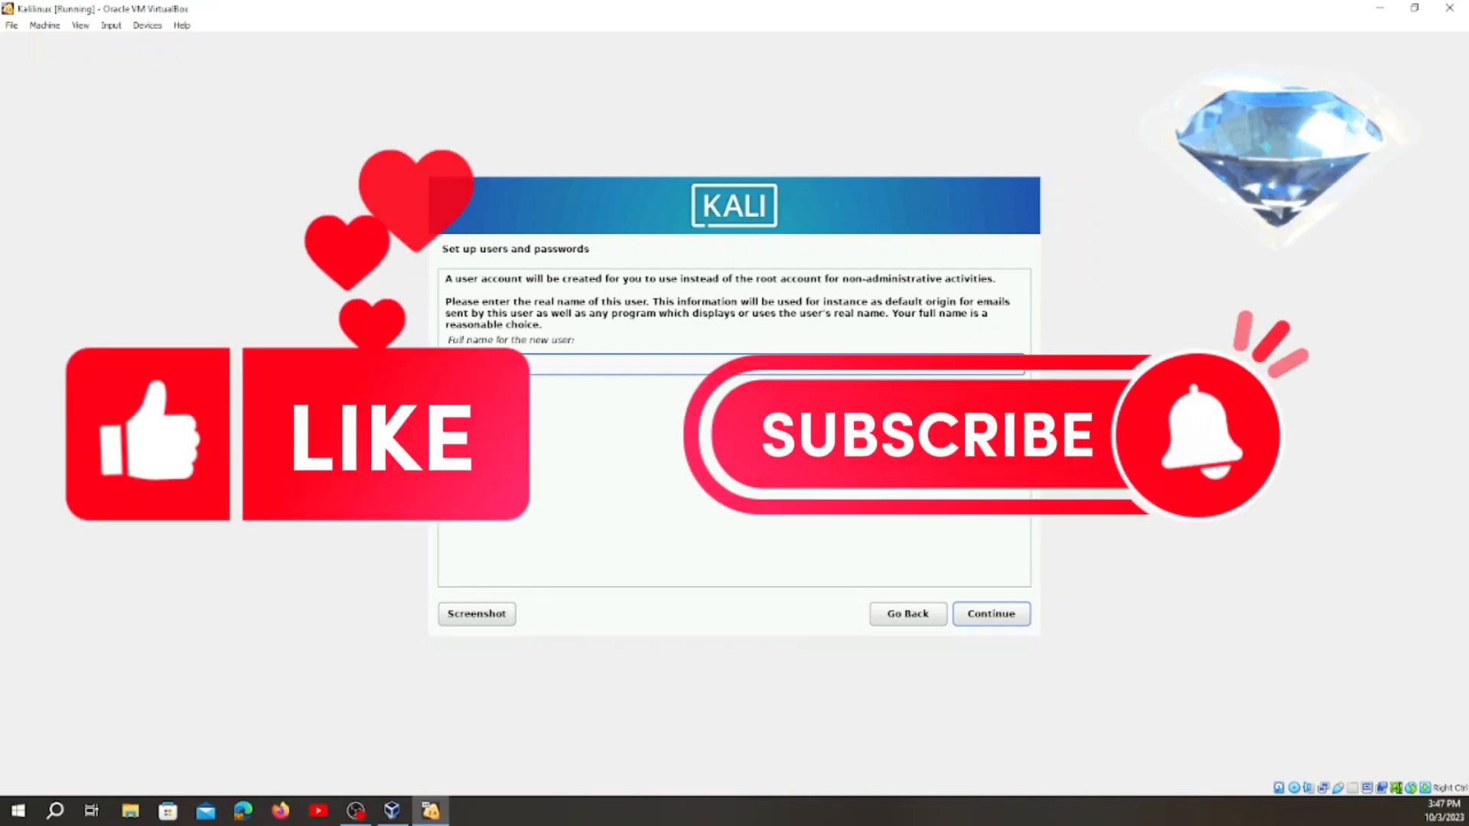
type("gedamba")
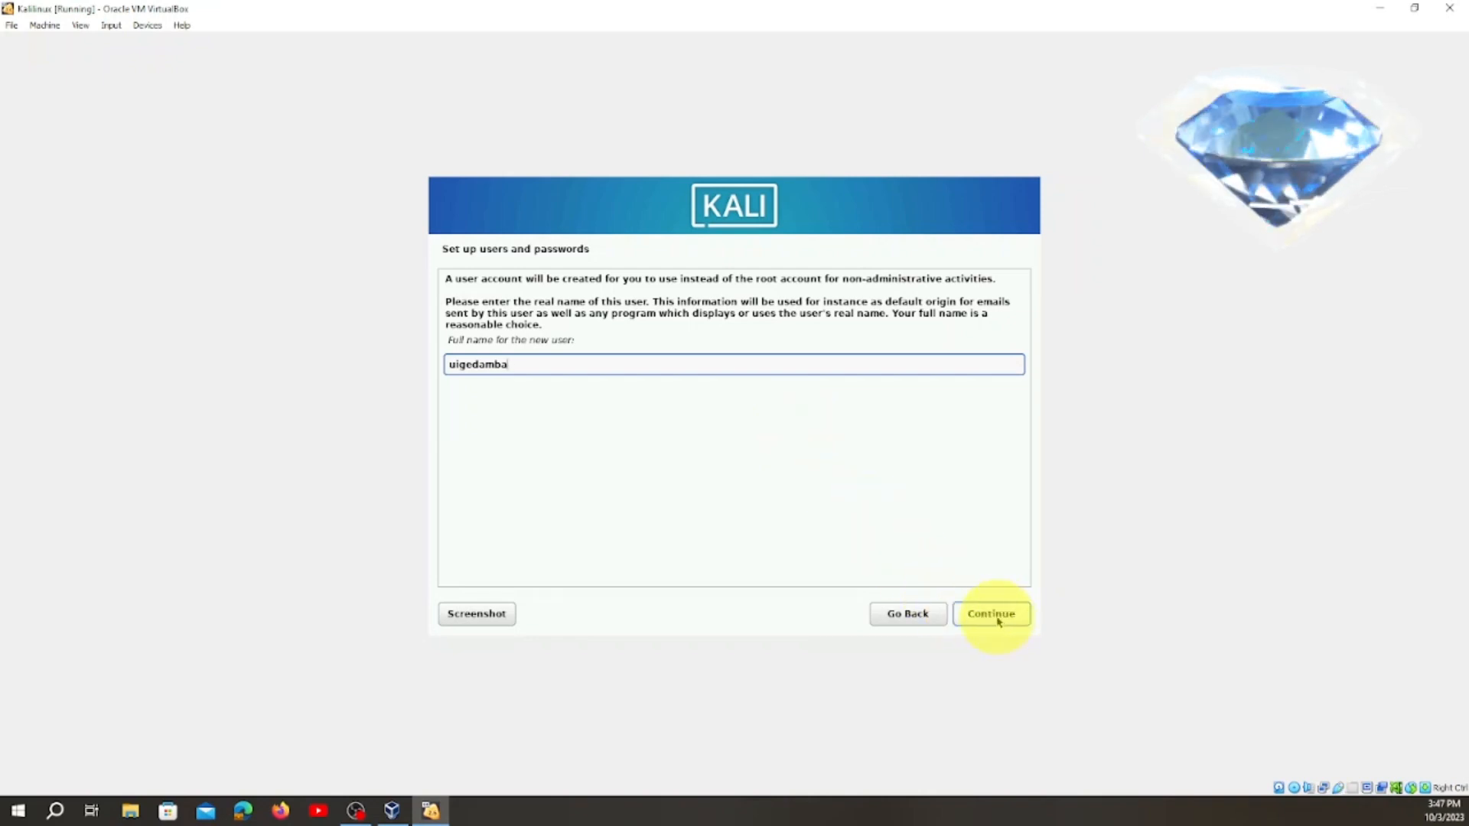
left_click(472, 365)
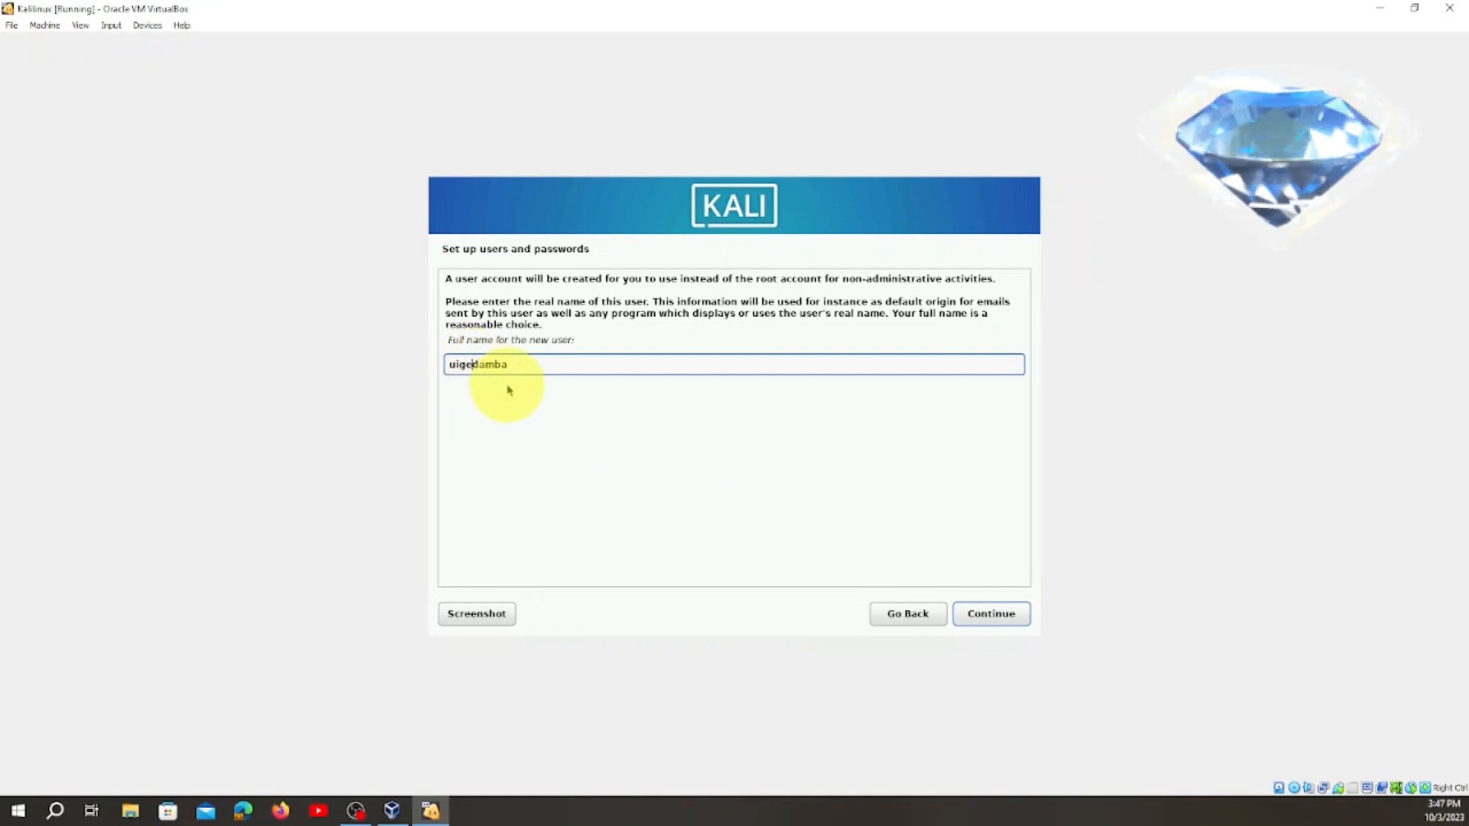
Continue past the full name, replace the suggested account username with the user's lower-case last name, and proceed to the password setup.
left_click(994, 614)
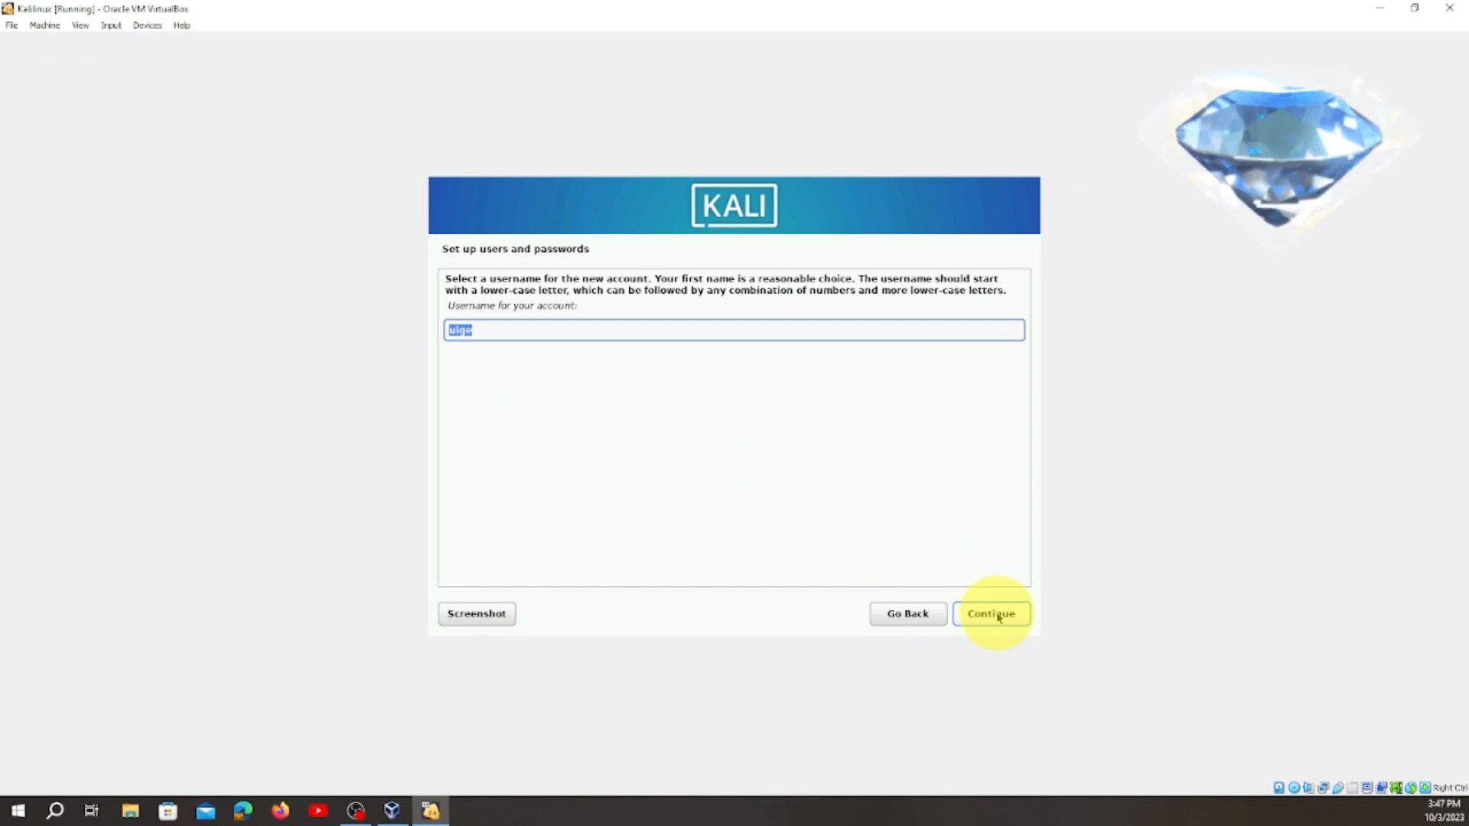
left_click(489, 329)
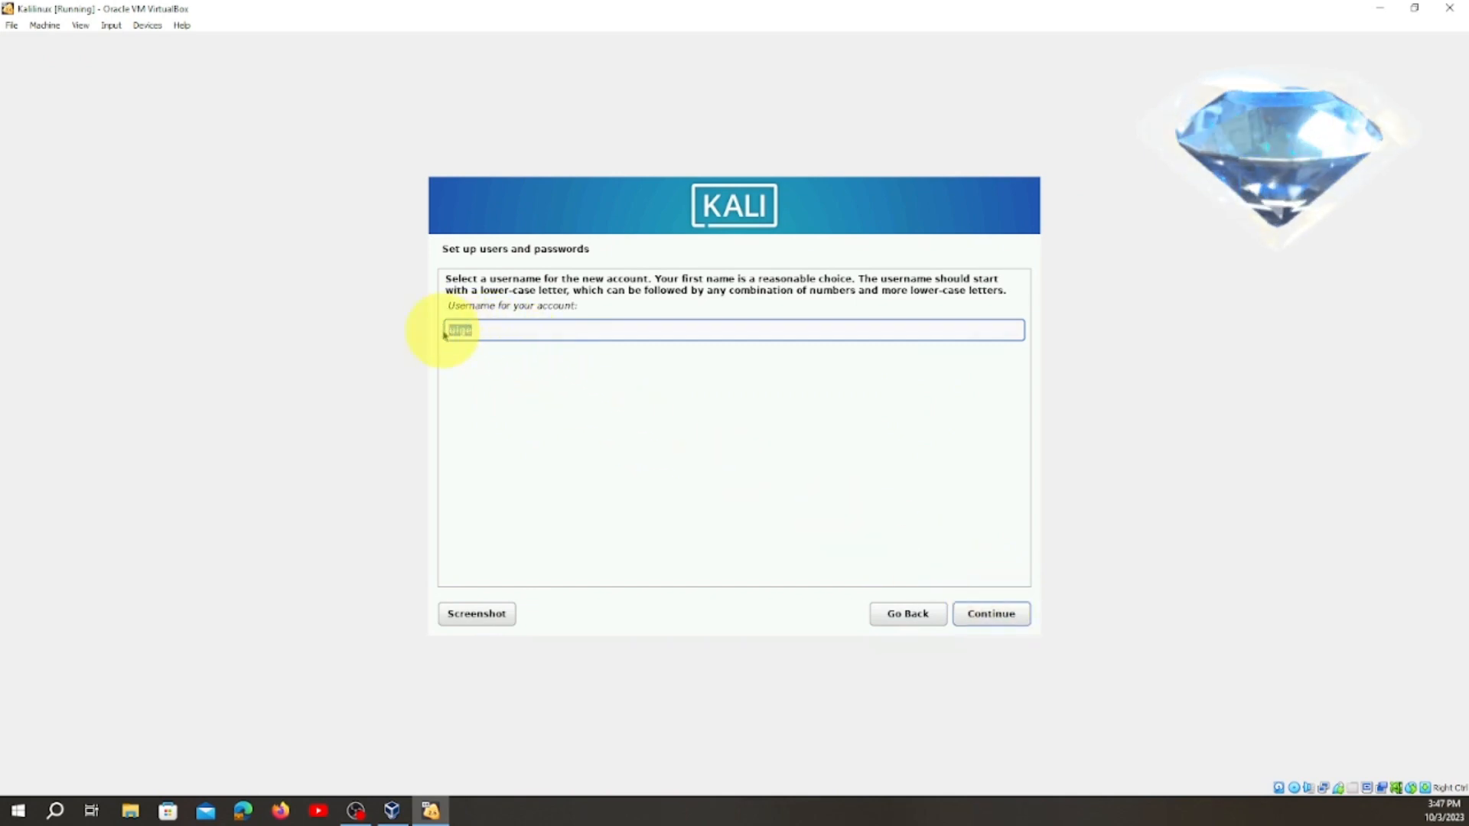
key("BackSpace")
key("BackSpace")
key("BackSpace")
key("BackSpace")
type("damba")
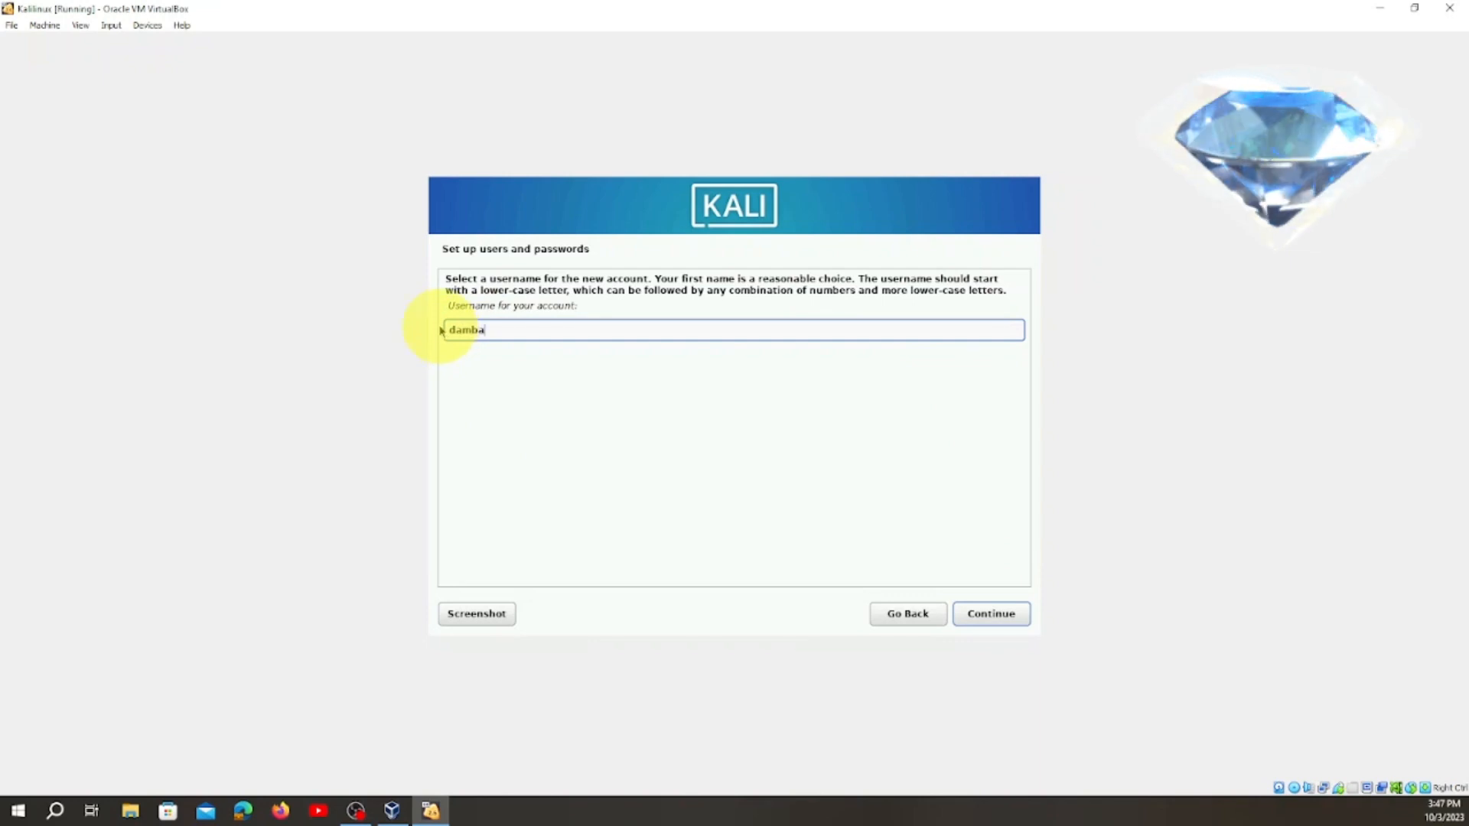
left_click(1010, 623)
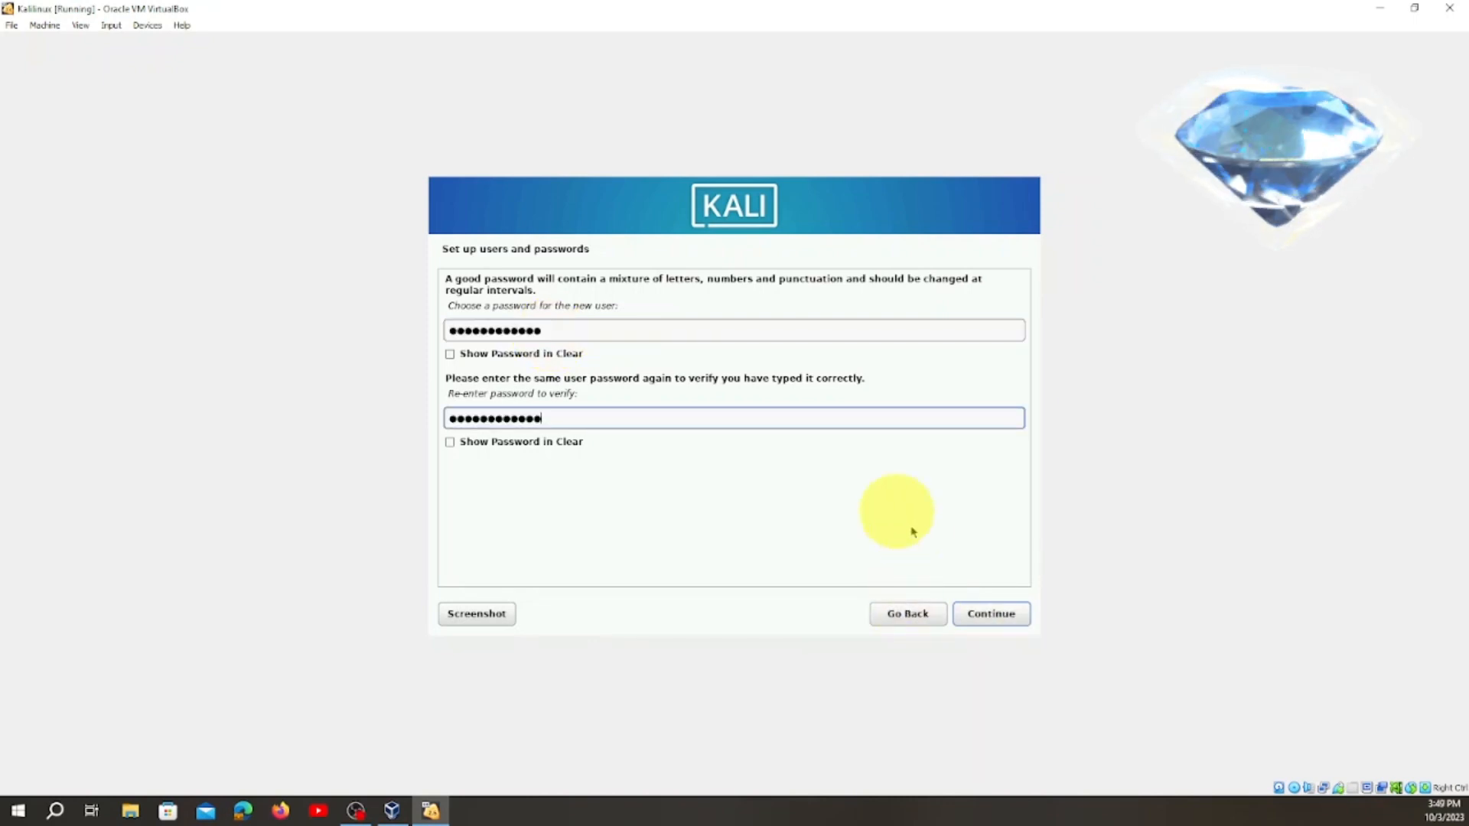
Enter and confirm the new user's account password, and accept Eastern as the time zone.
left_click(1004, 620)
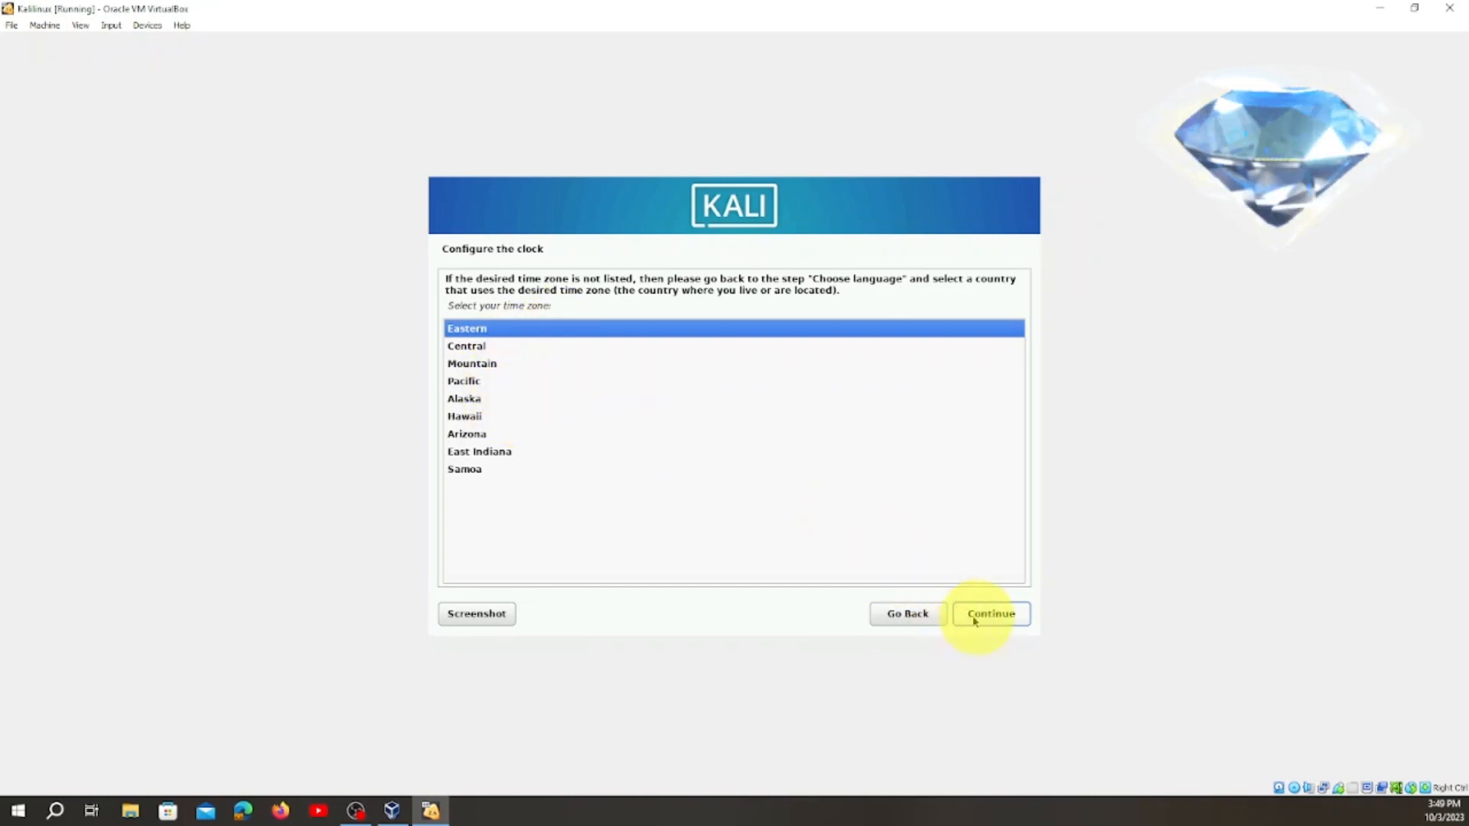
left_click(1002, 617)
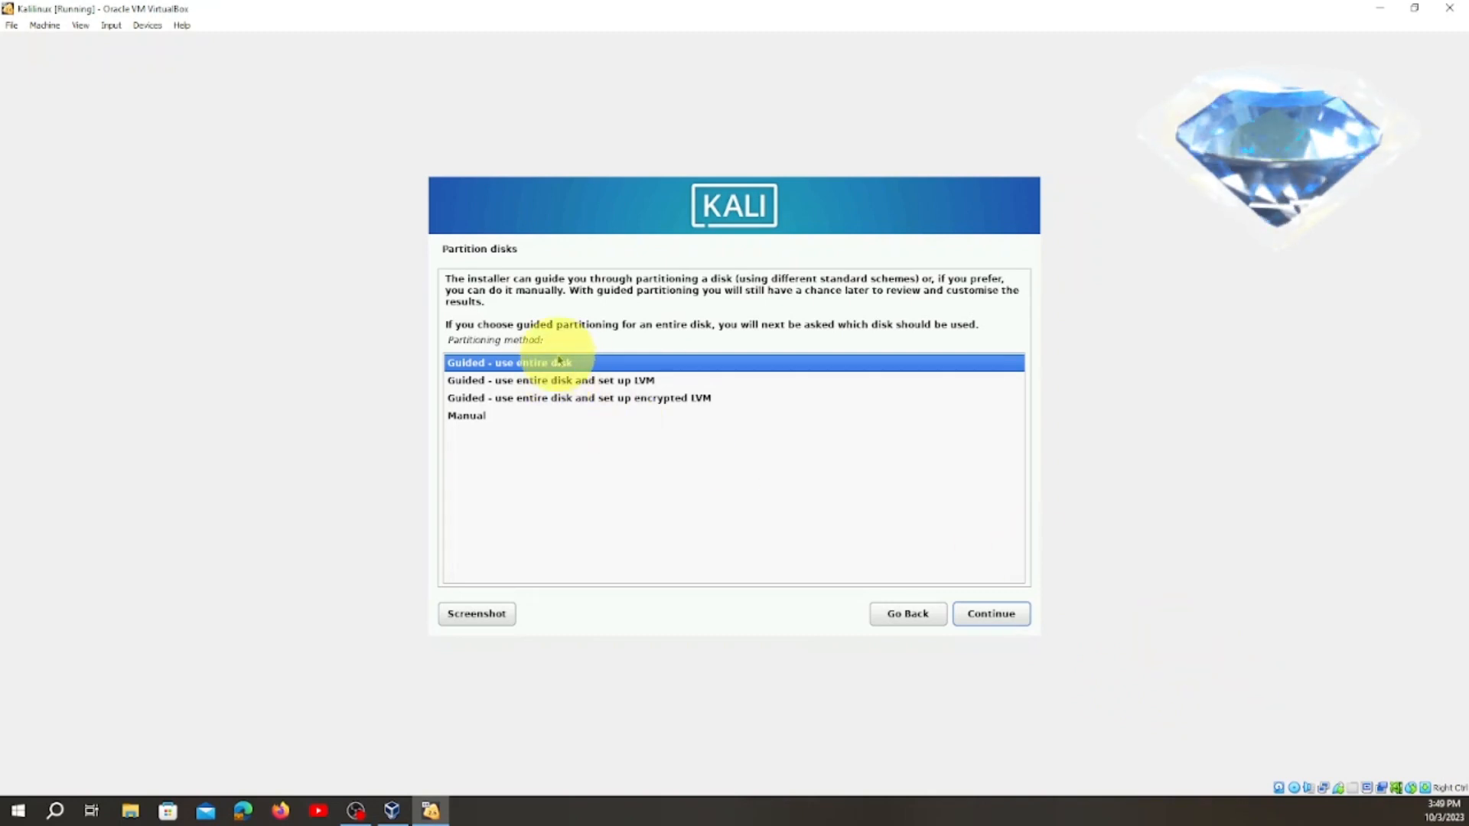
Set up guided partitioning of the entire 53.7 GB VBOX HARDDISK with all files in one partition.
left_click(1001, 616)
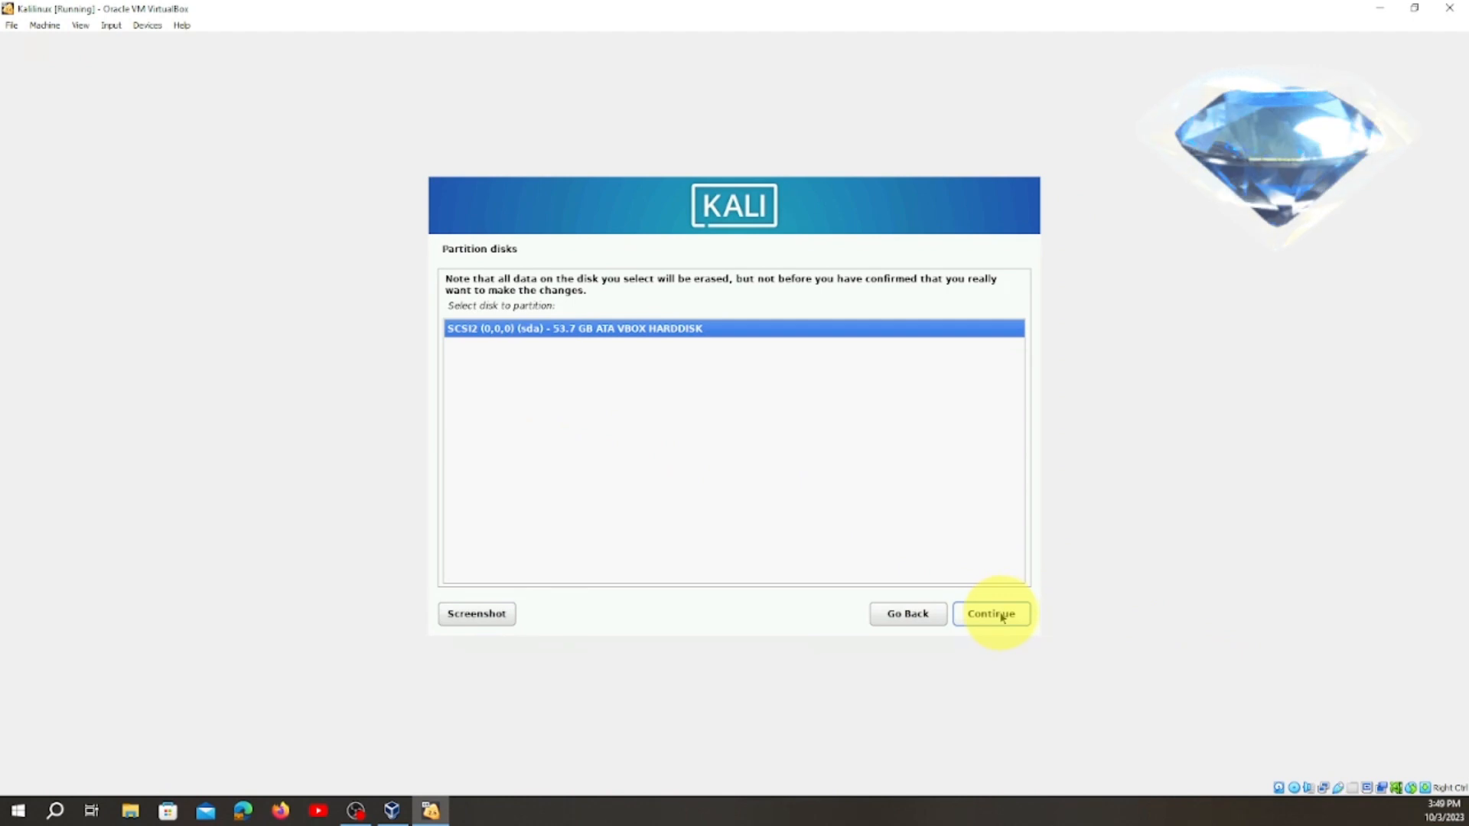
left_click(1005, 617)
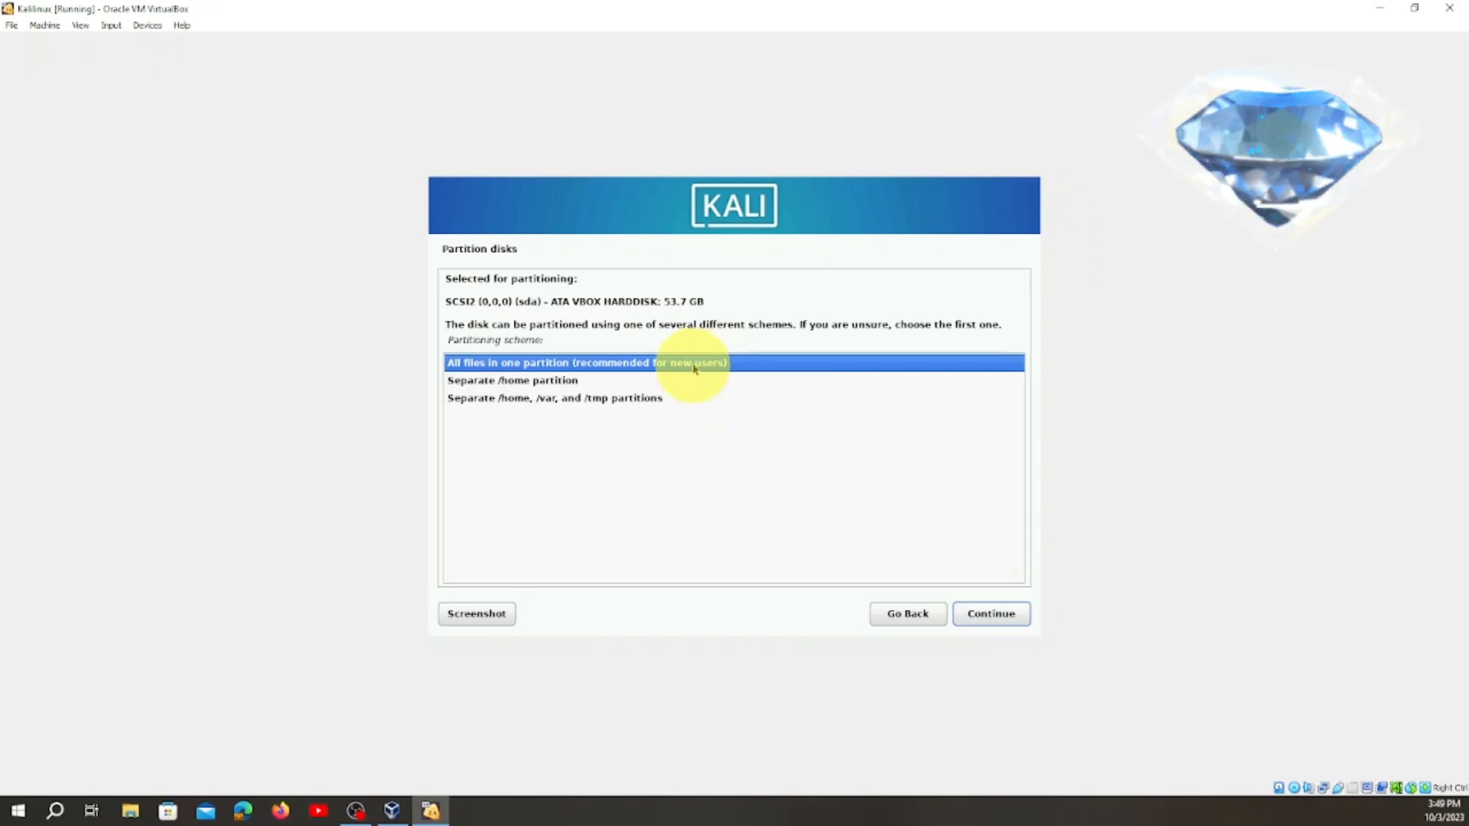
left_click(993, 618)
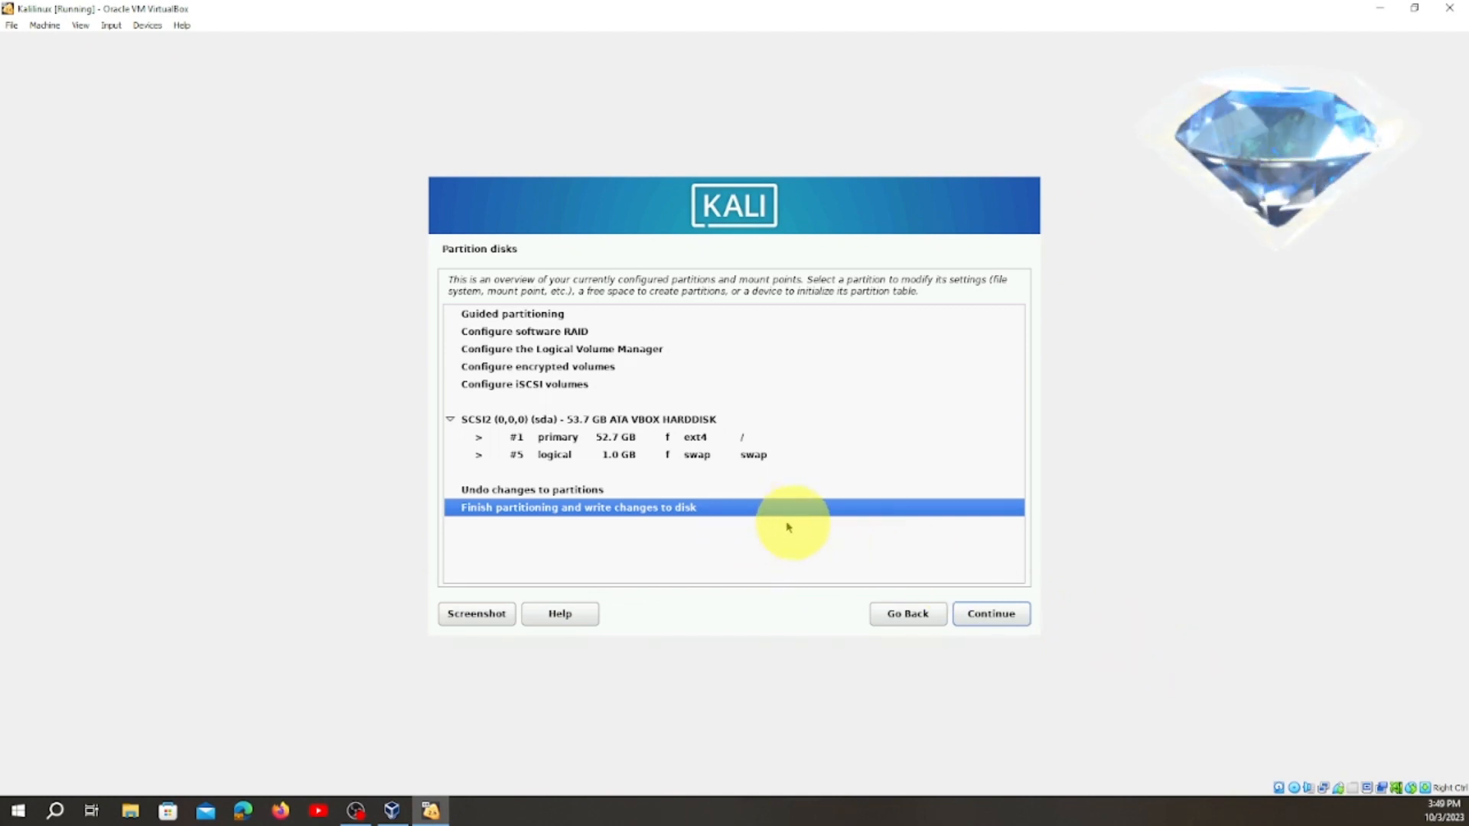
Finish partitioning by writing the changes to disk, and install the default software selection with Xfce and the top10 and default tools.
left_click(1002, 620)
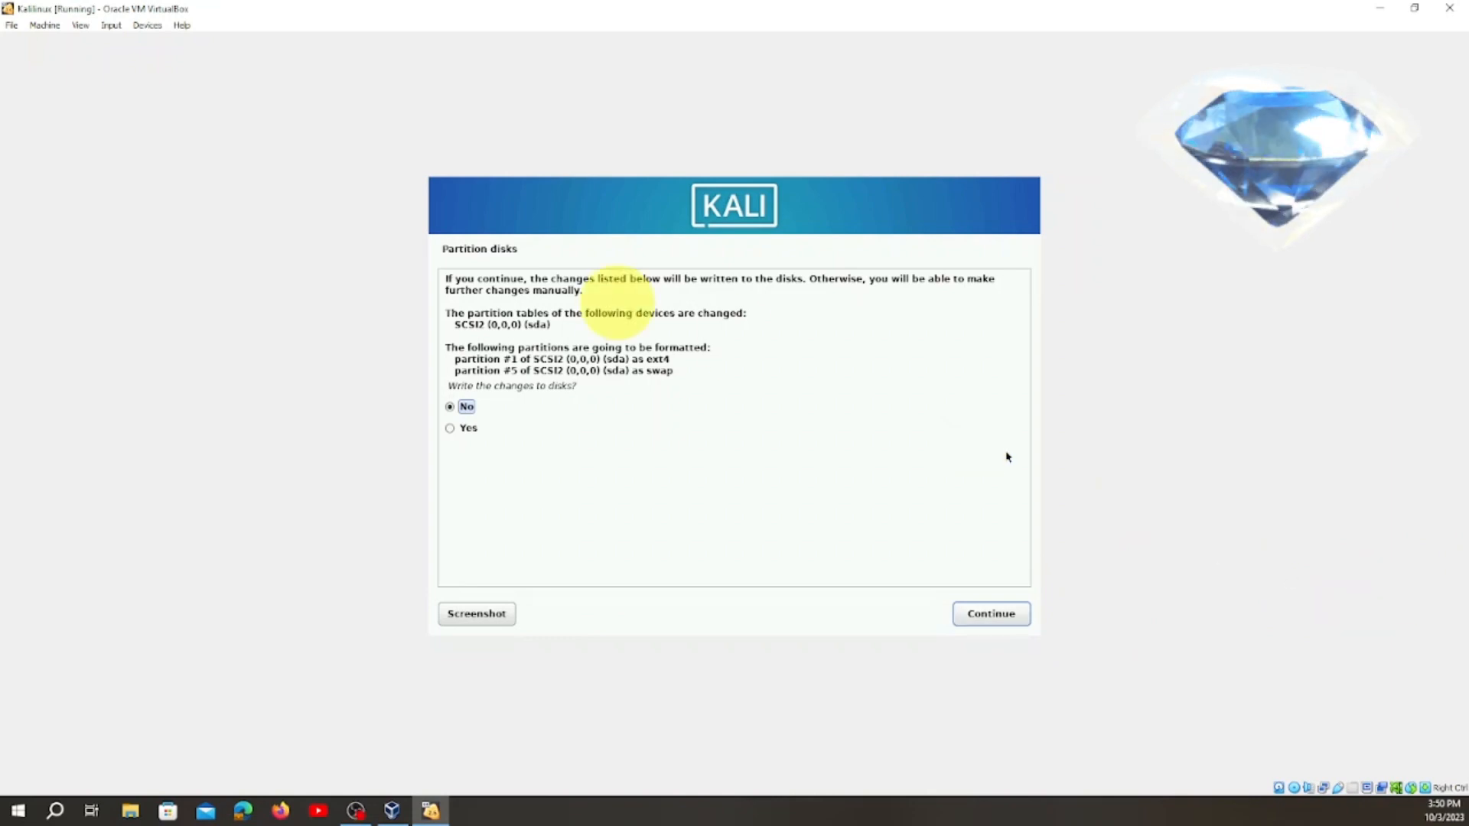
left_click(450, 429)
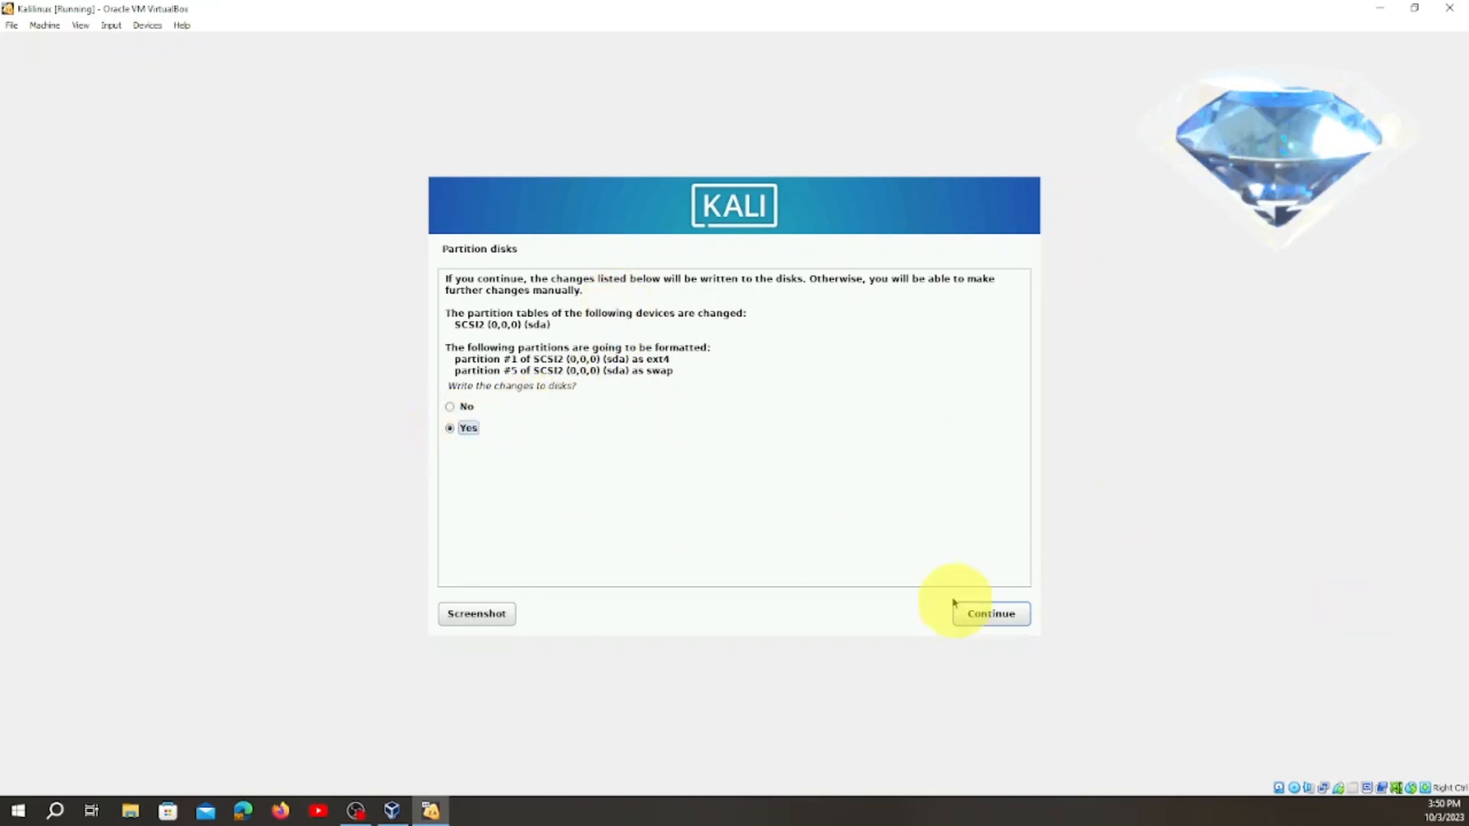
left_click(981, 613)
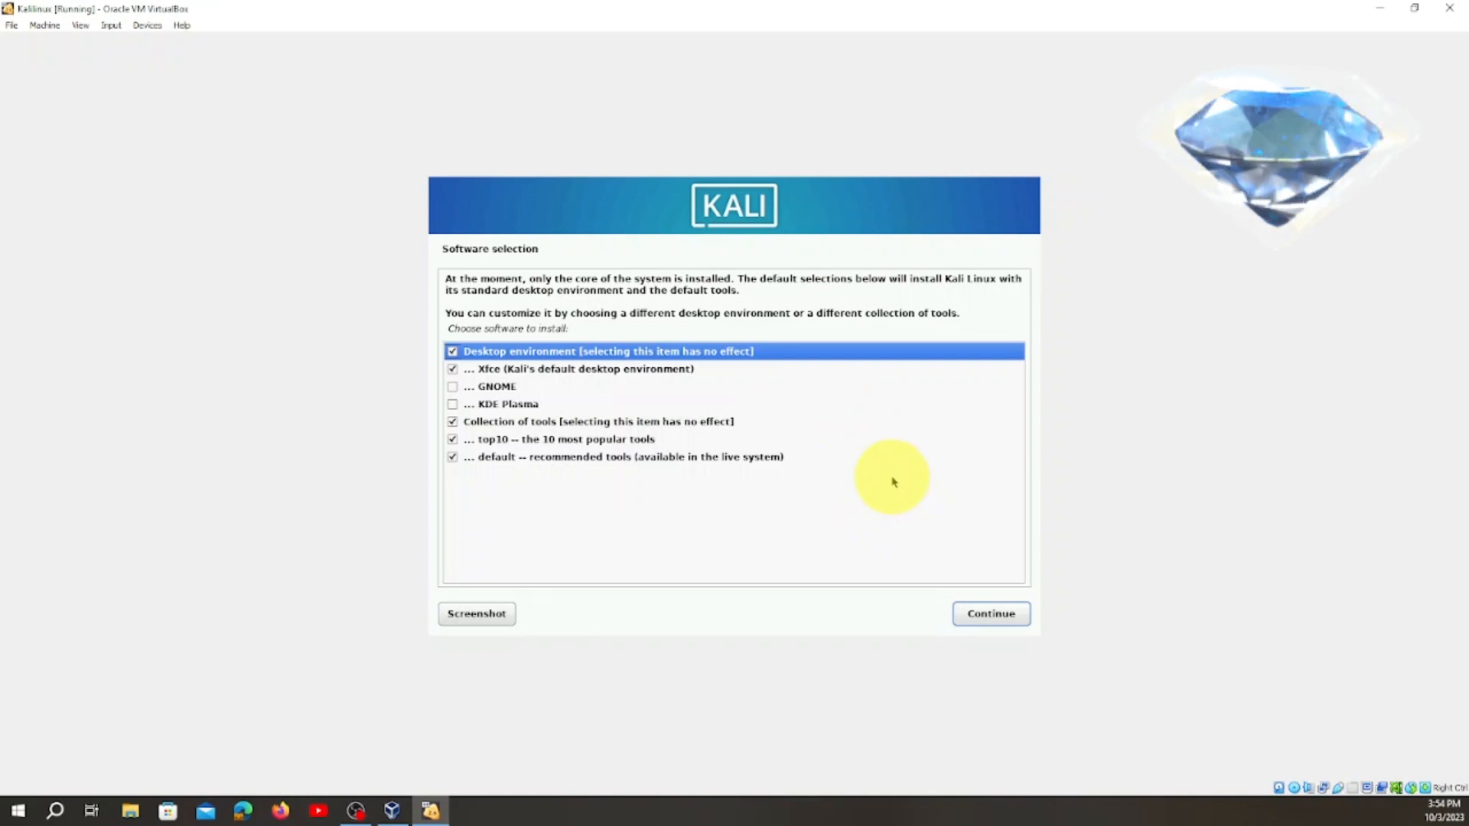
left_click(992, 615)
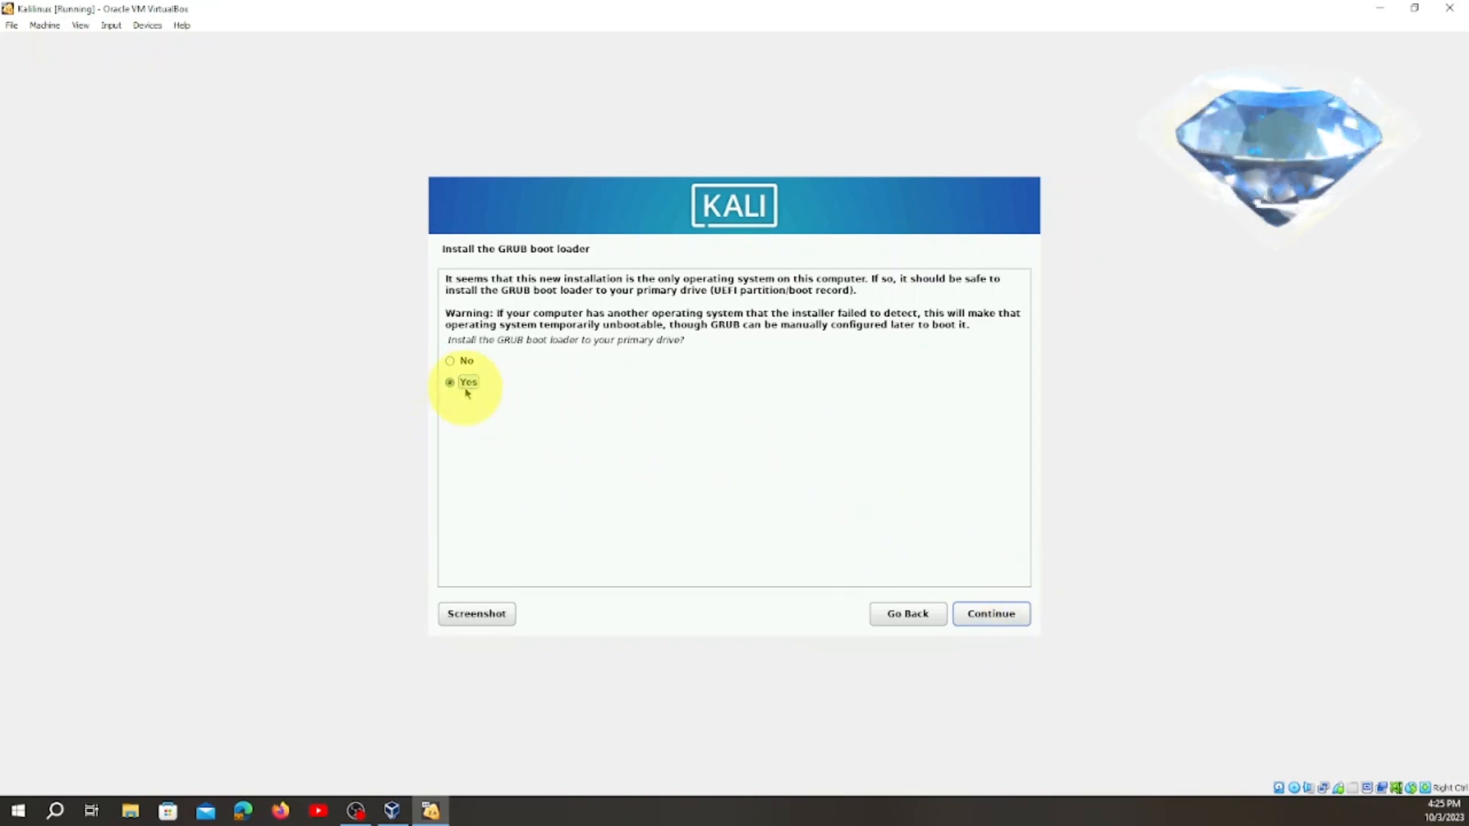
Install the GRUB boot loader to the primary drive /dev/sda and reboot to finish the installation.
left_click(1007, 618)
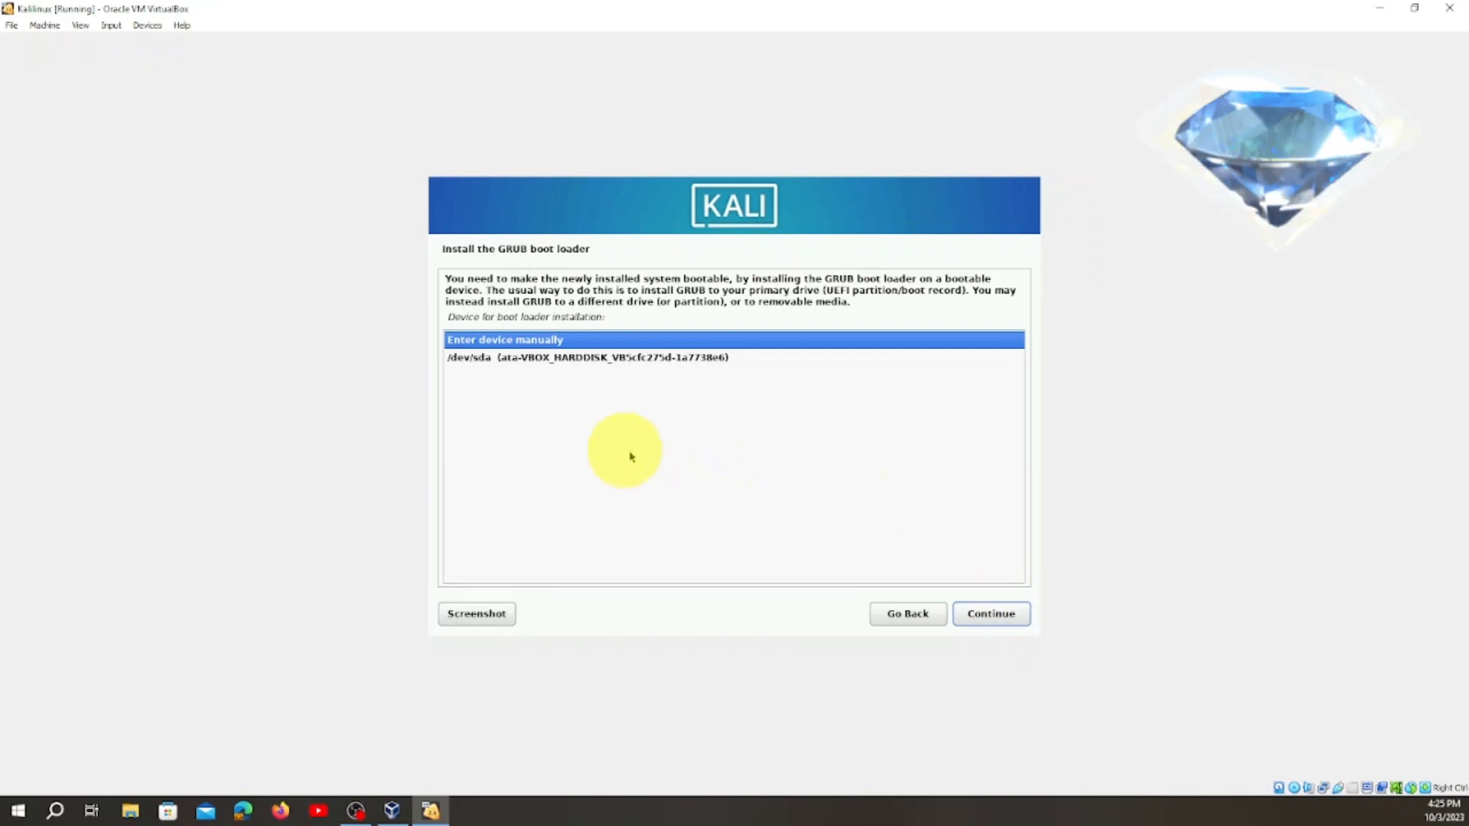
left_click(562, 359)
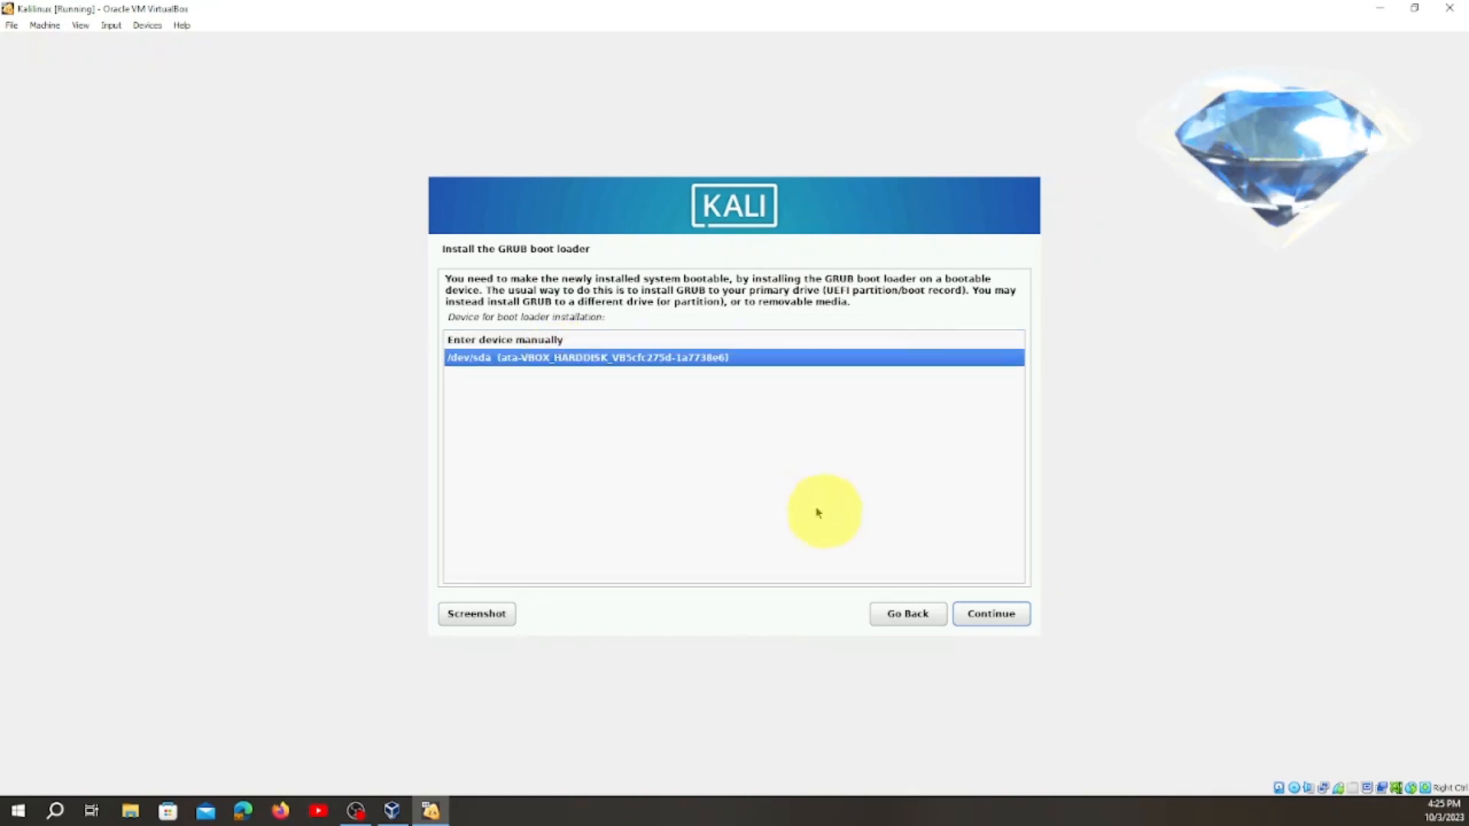
left_click(991, 615)
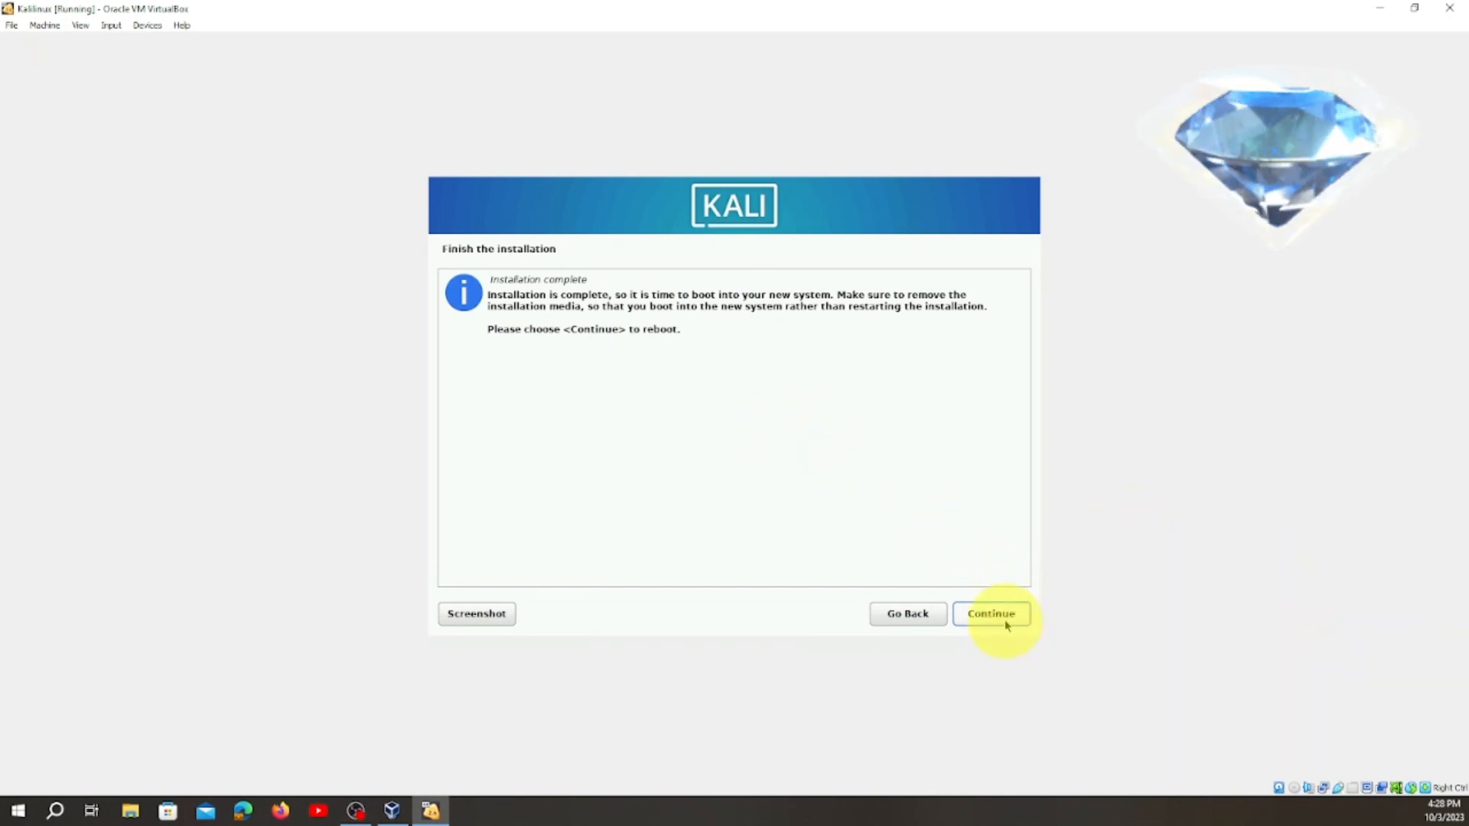
left_click(1003, 620)
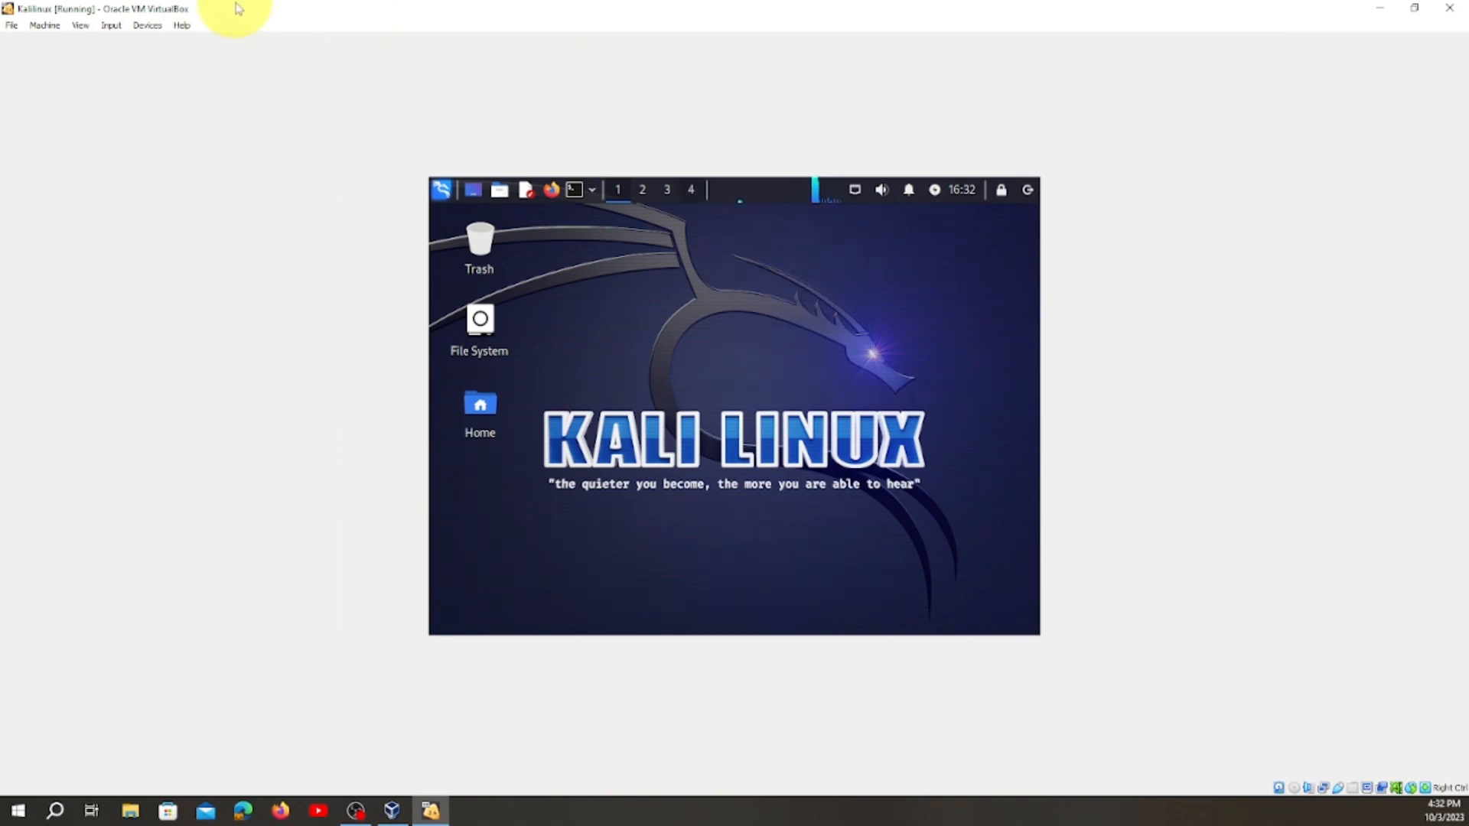
Switch the virtual machine window to Scaled Mode and maximize it.
left_click(111, 28)
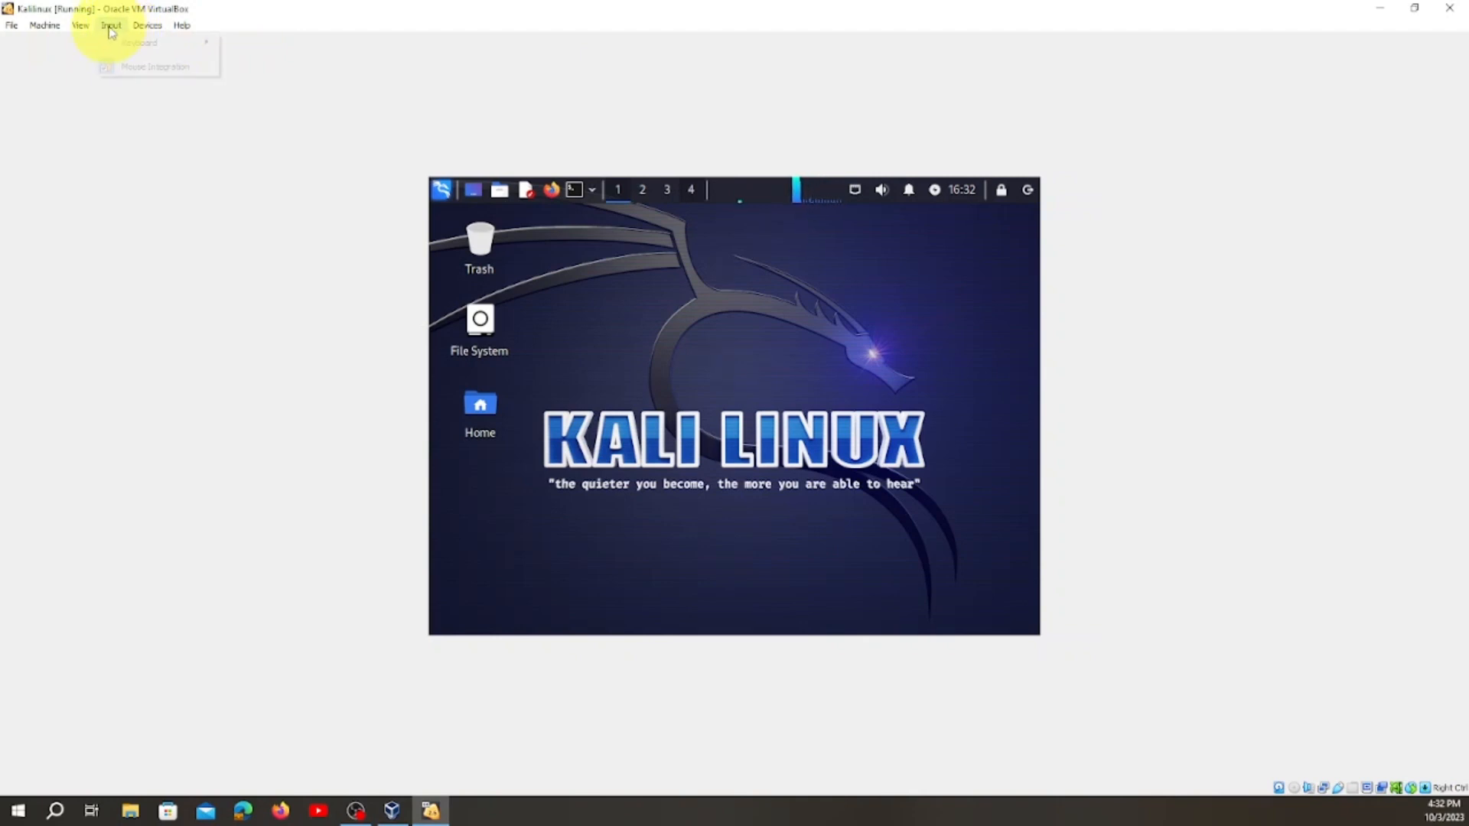
mouse_move(77, 26)
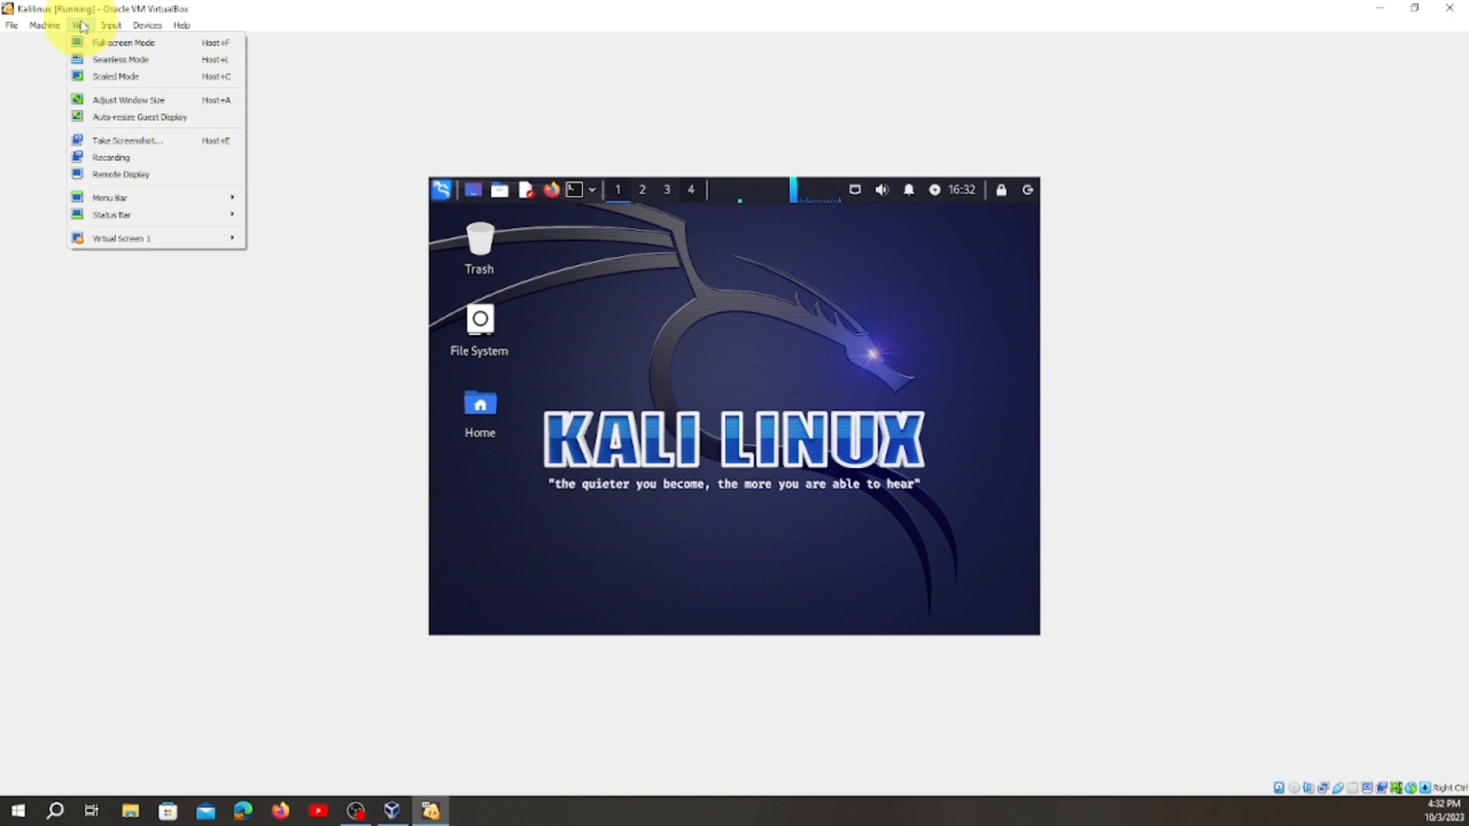
left_click(115, 77)
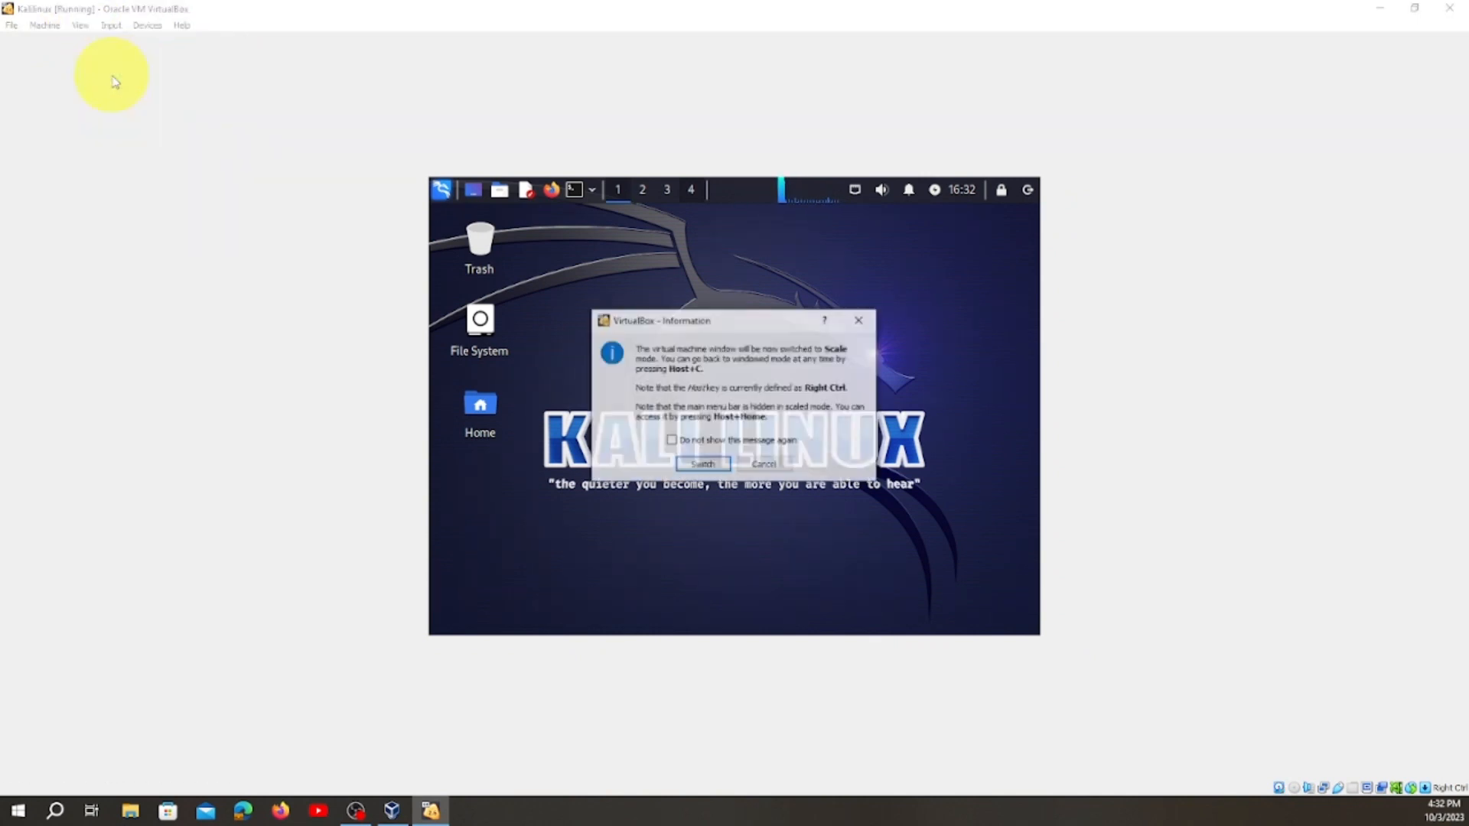
left_click(703, 467)
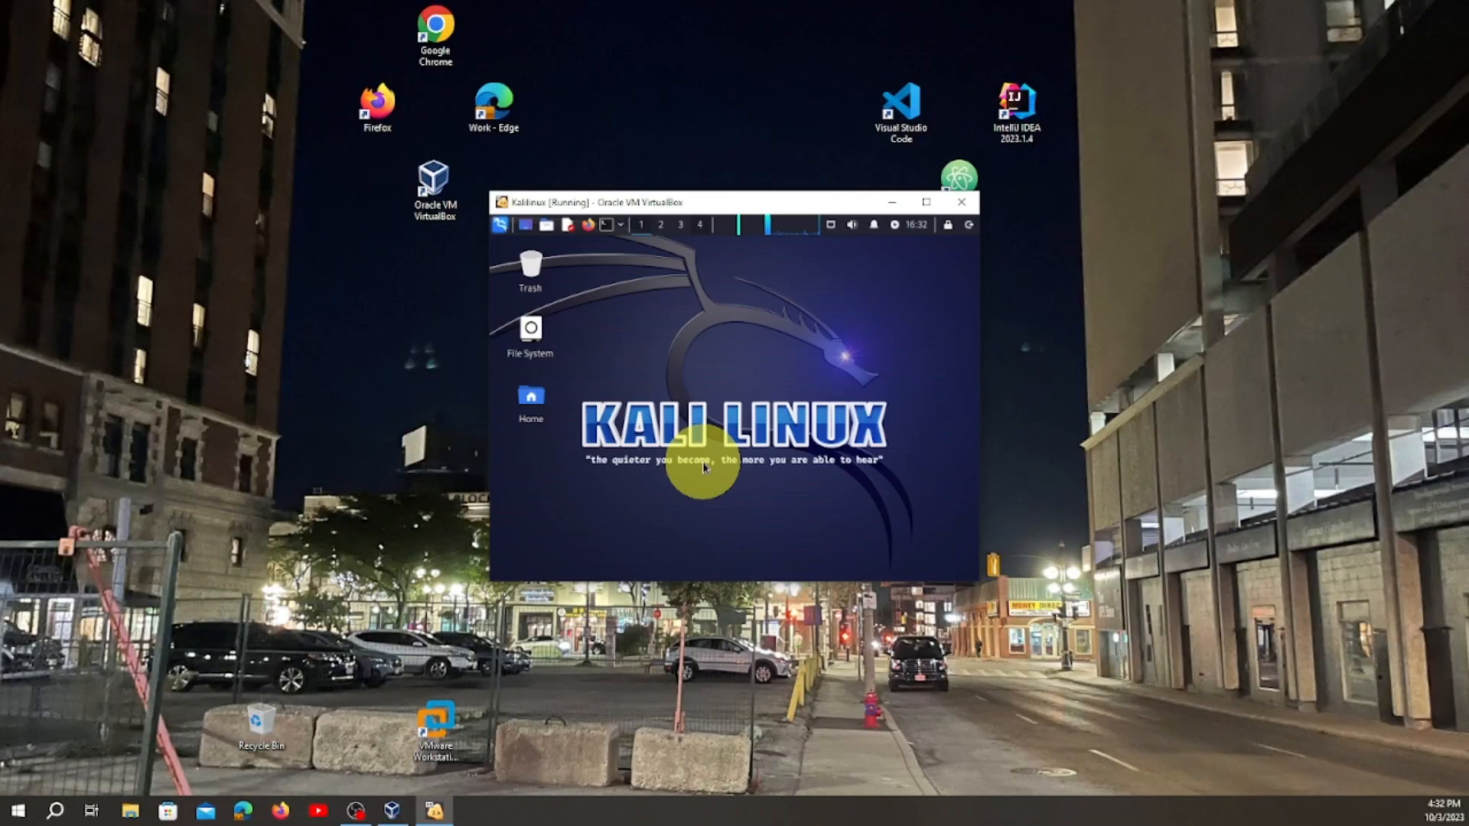
left_click(926, 204)
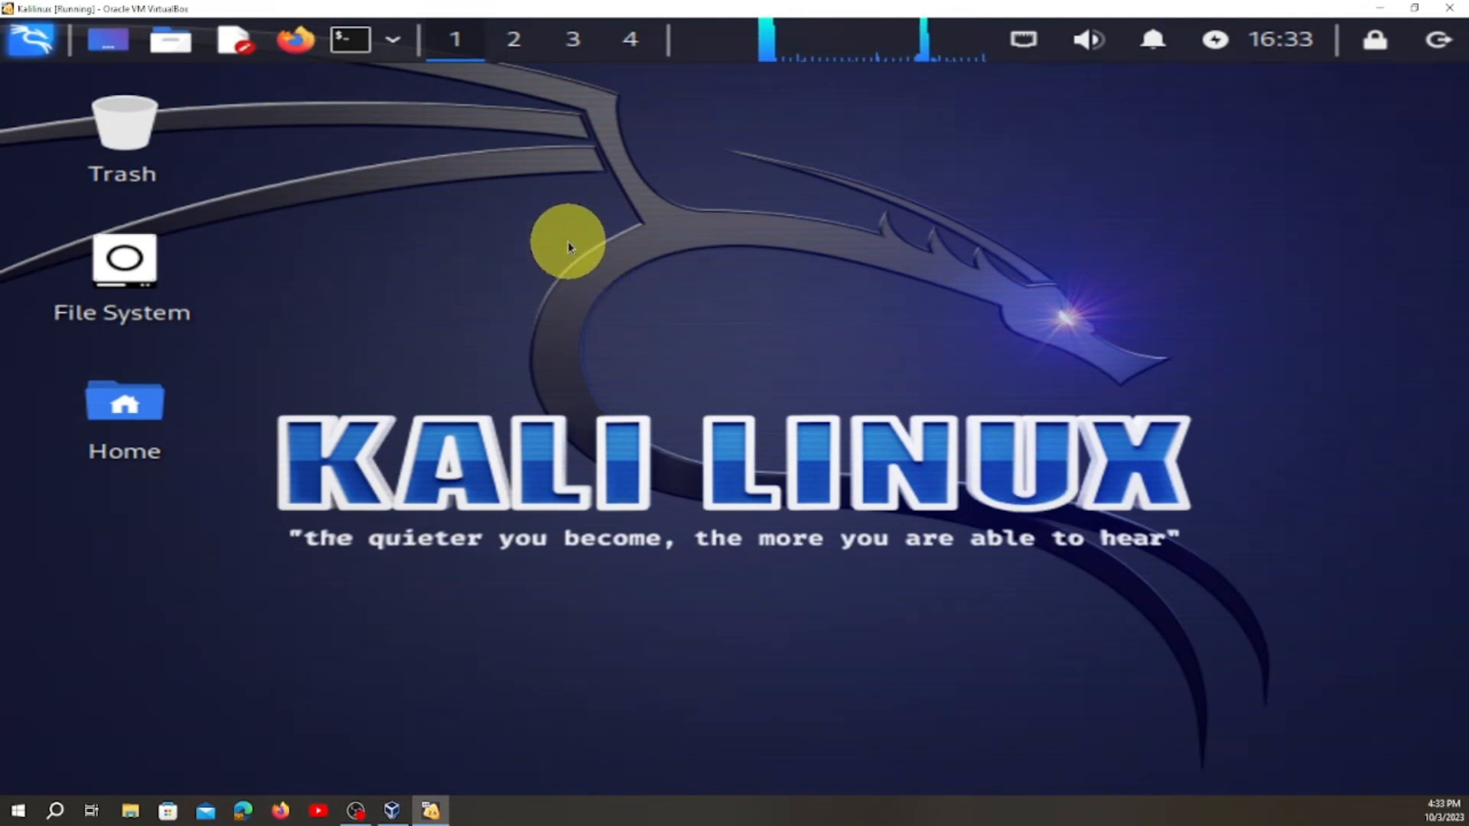
Open the Terminal Emulator from the Kali desktop's applications and maximize its window.
right_click(596, 250)
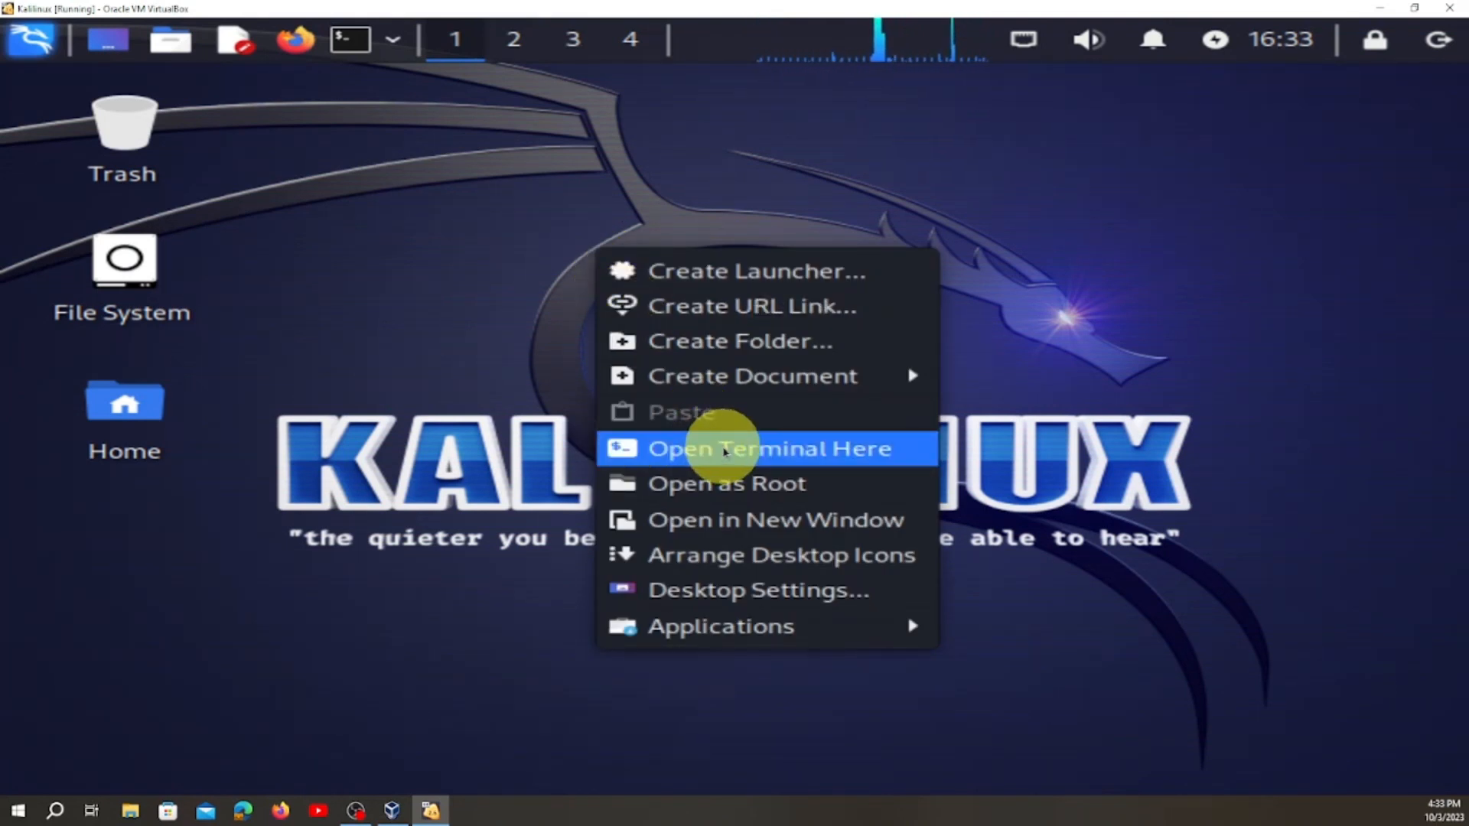
mouse_move(767, 623)
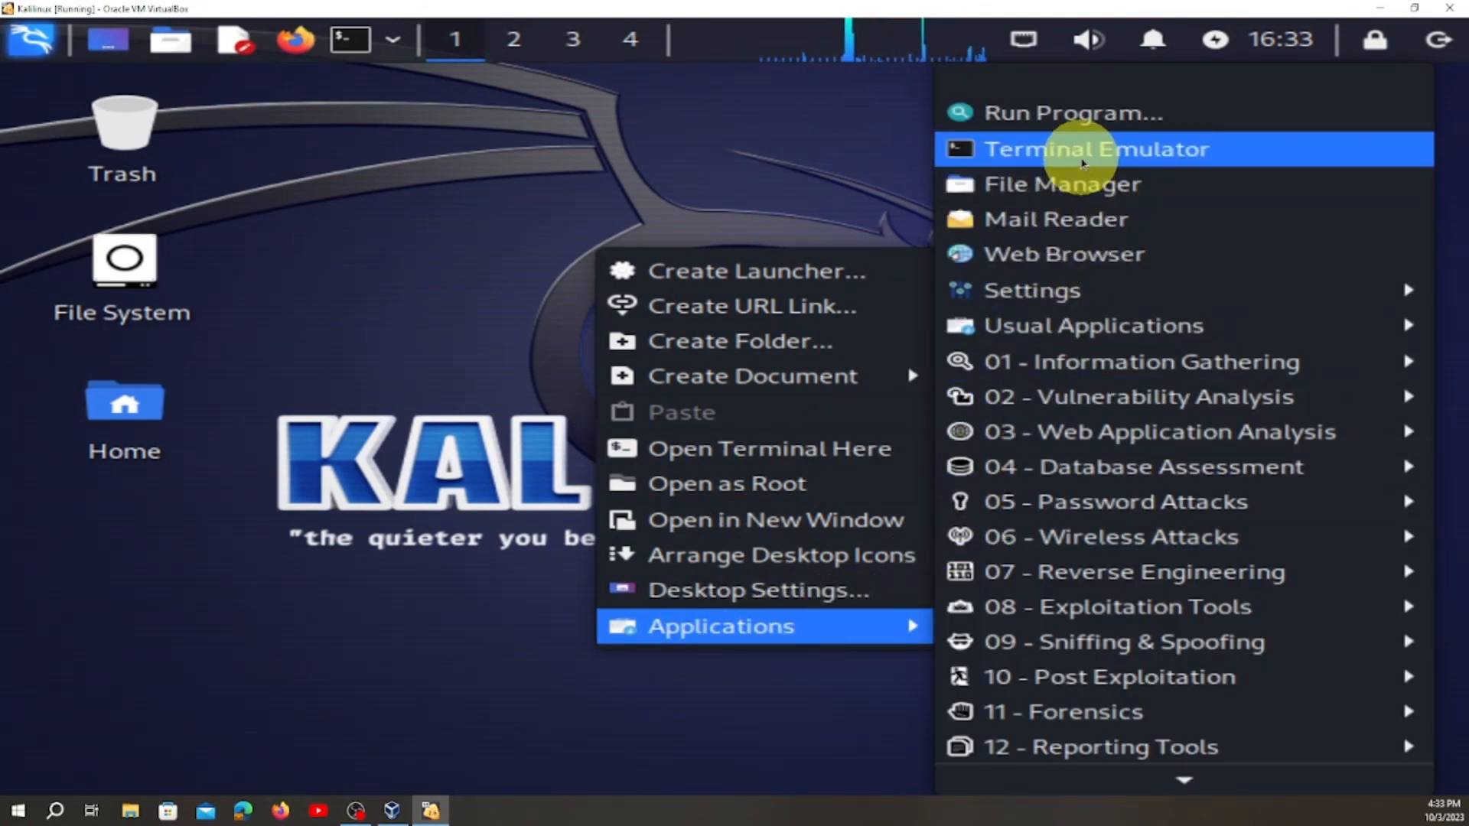
left_click(1081, 156)
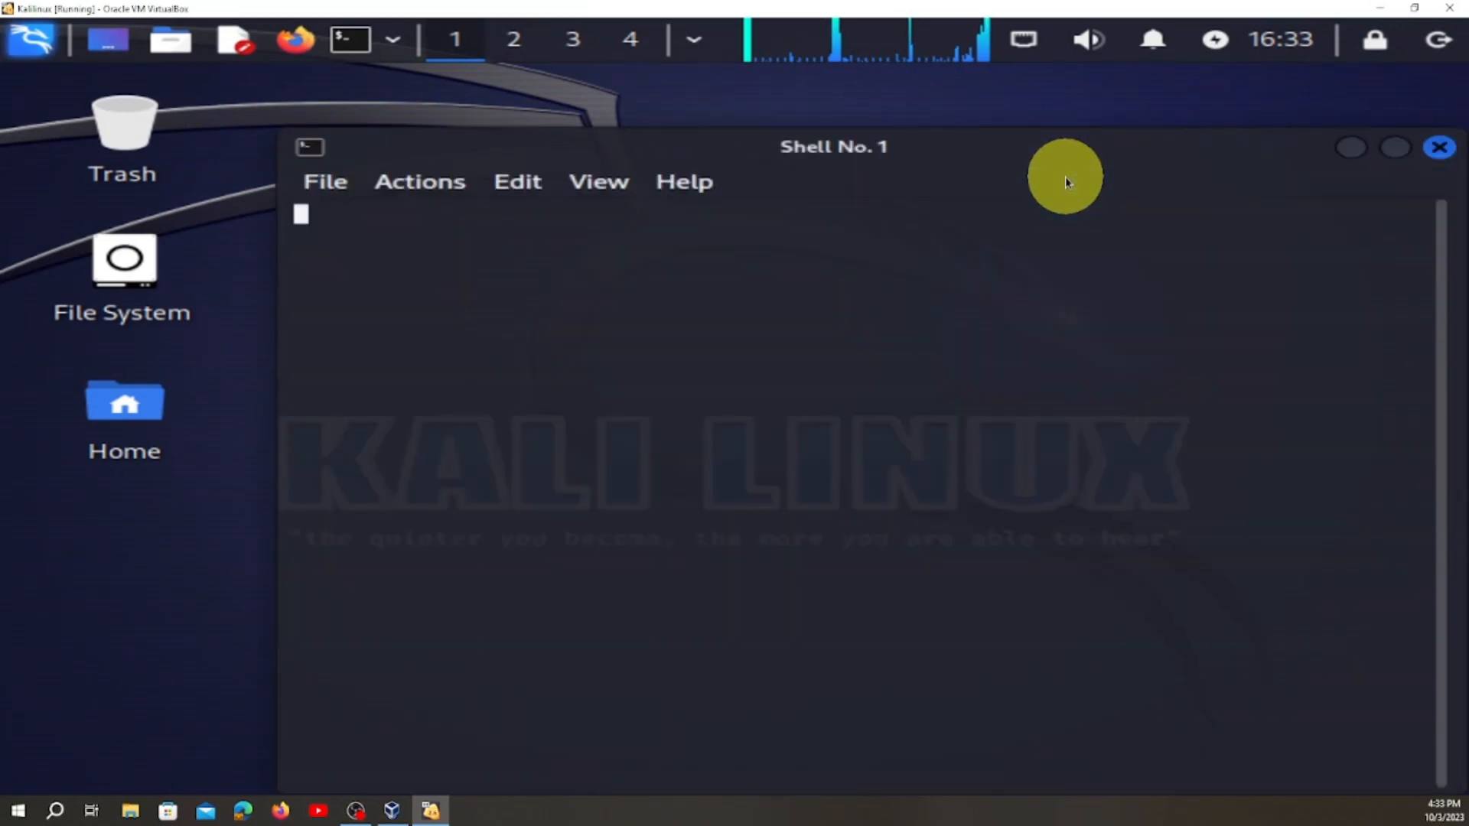
left_click(1395, 148)
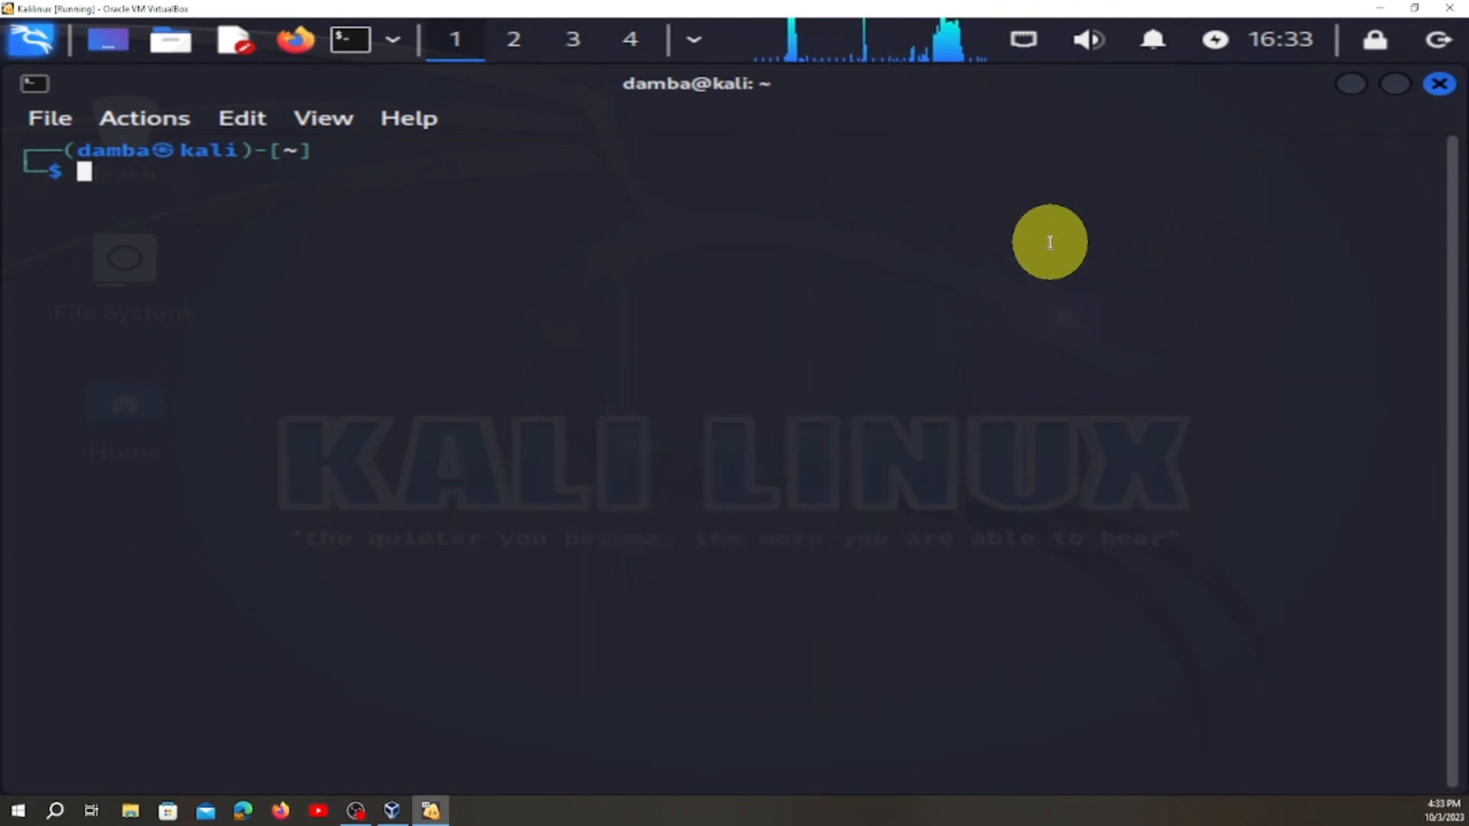
Enlarge the terminal's text by five zoom levels.
key("ctrl+plus")
key("ctrl+plus")
key("ctrl+plus")
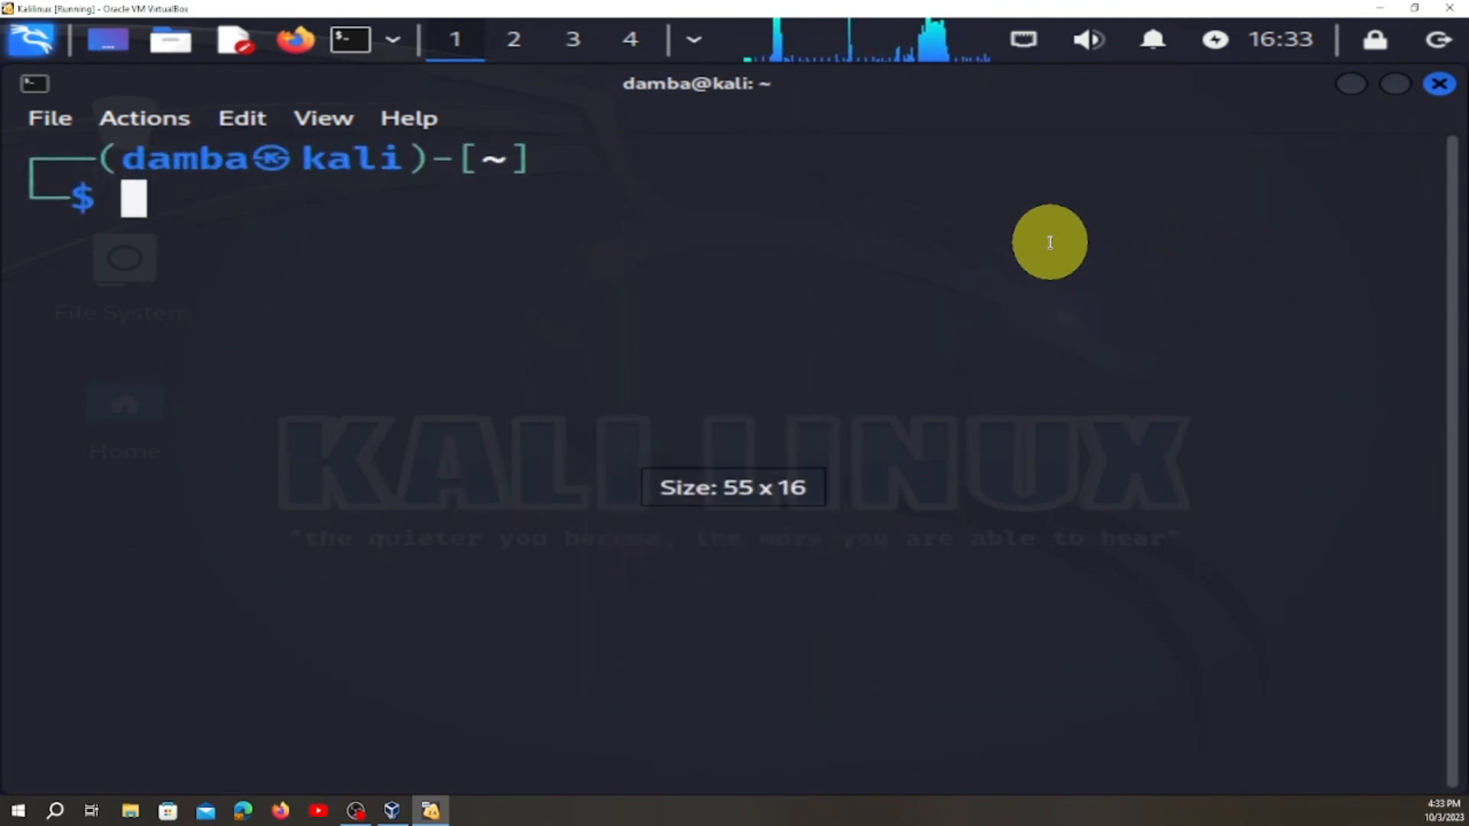
key("ctrl+plus")
key("ctrl+plus")
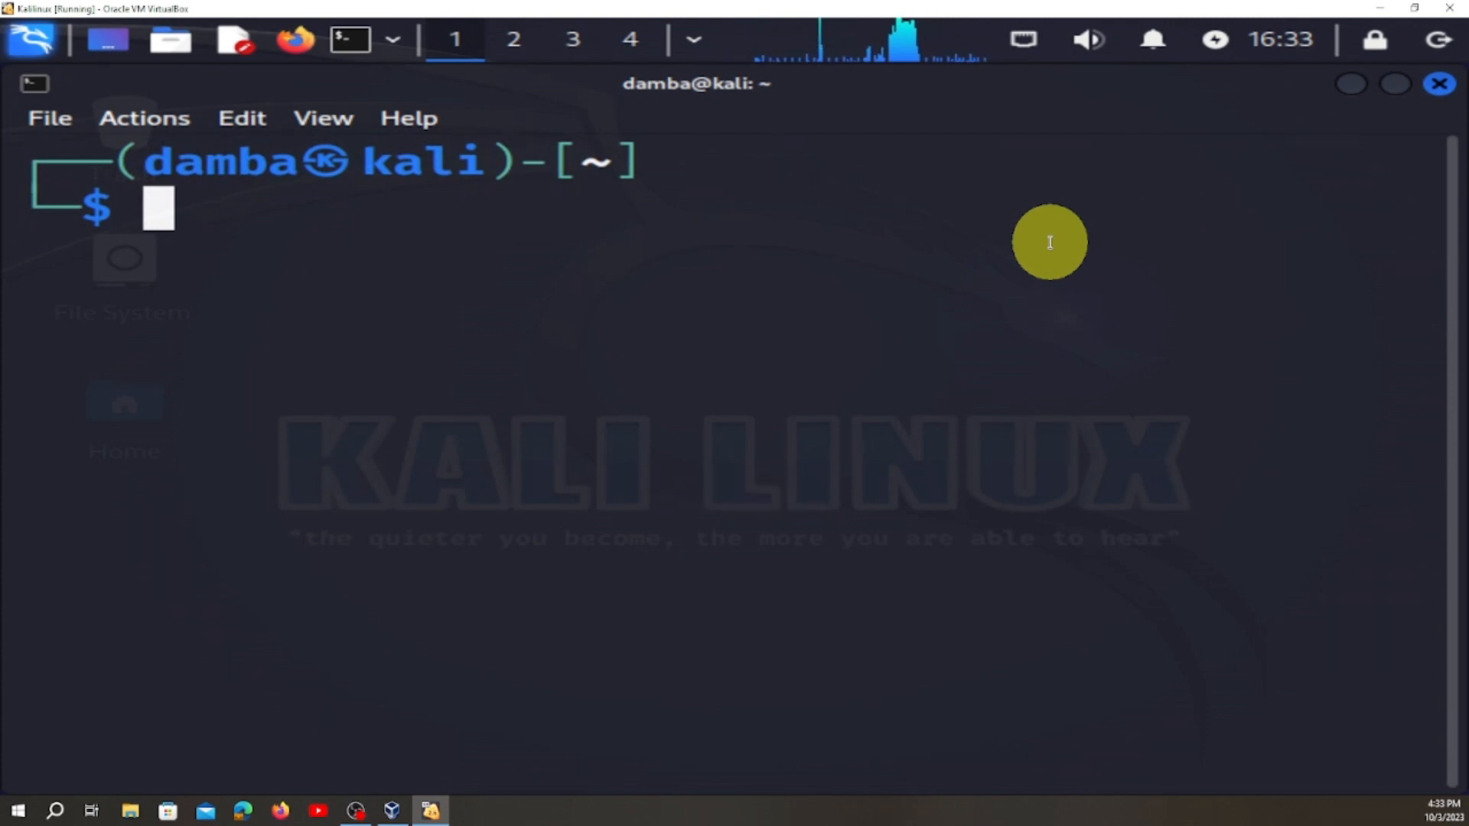
type("su")
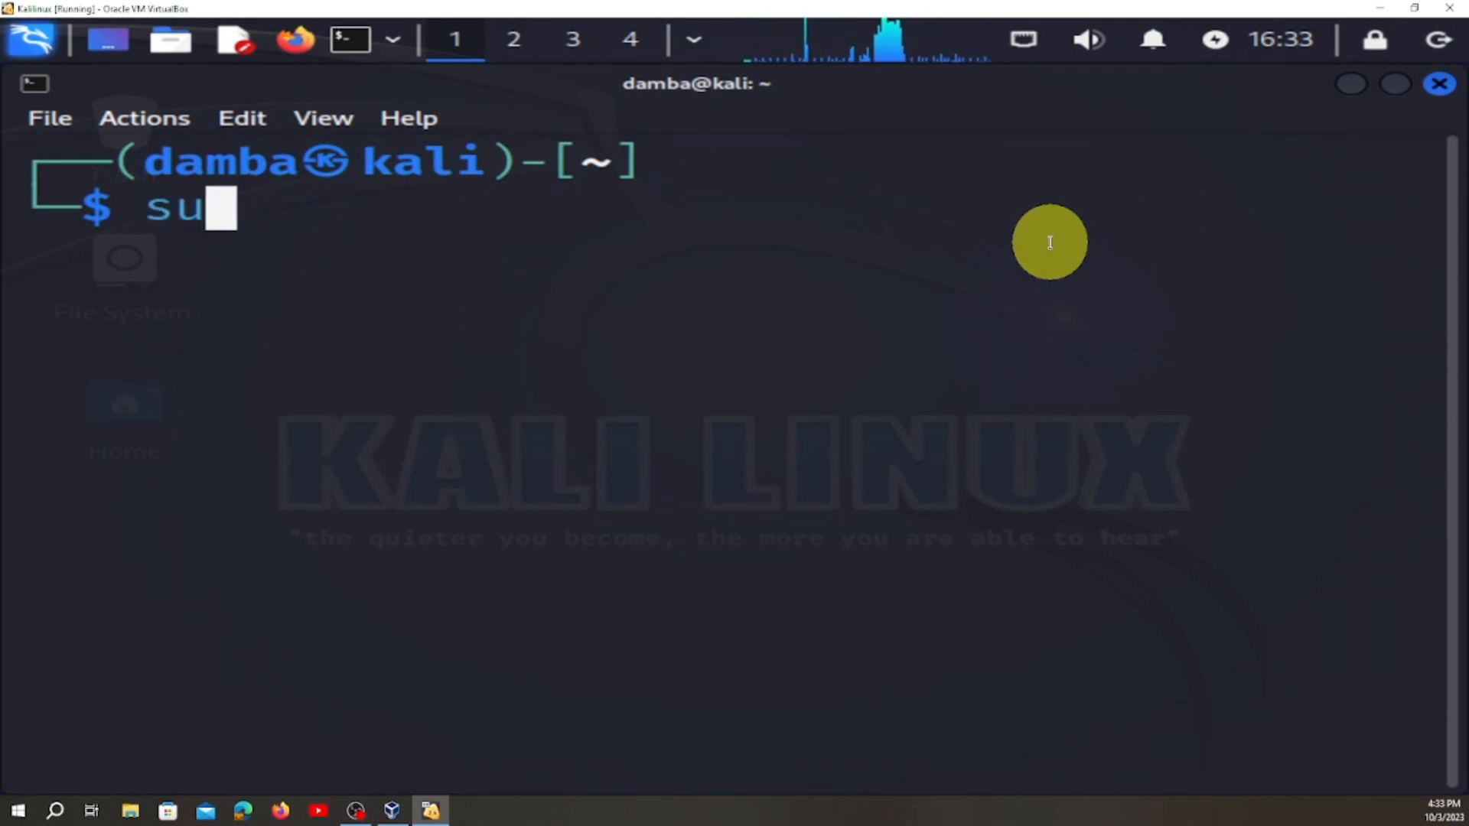
key("BackSpace")
key("BackSpace")
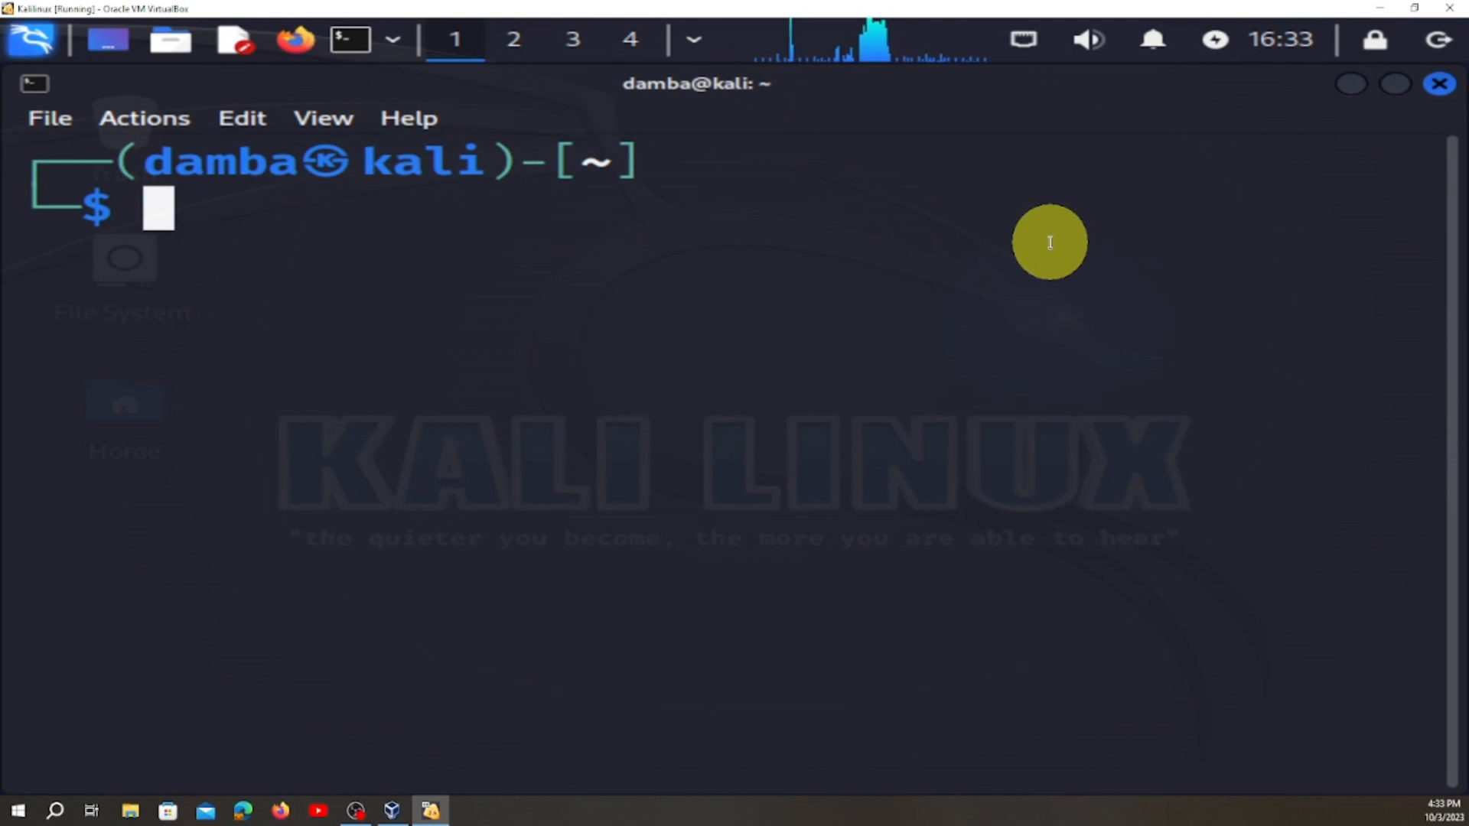
type("SUDO")
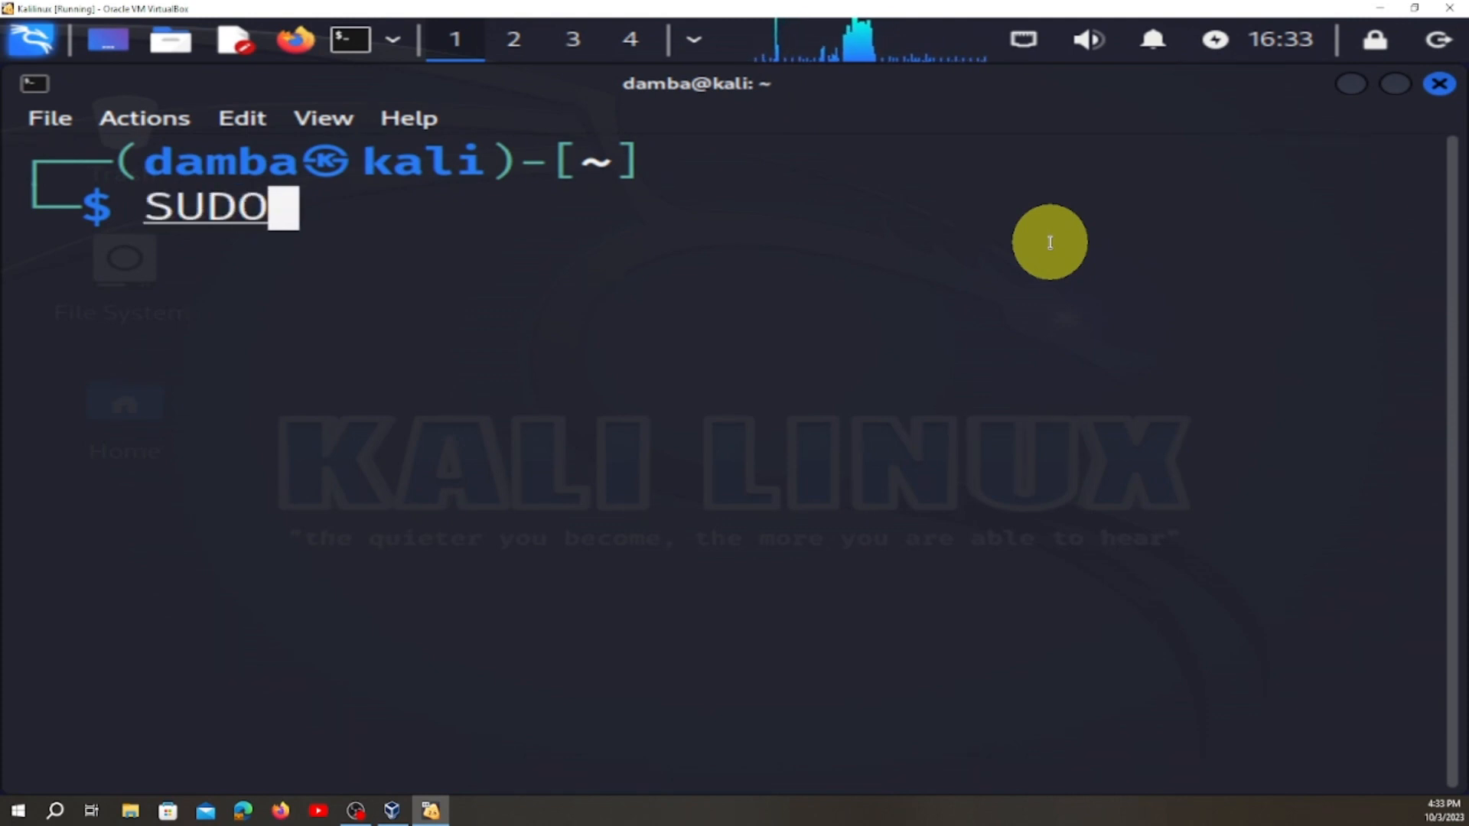
key("BackSpace")
key("BackSpace")
key("BackSpace")
key("BackSpace")
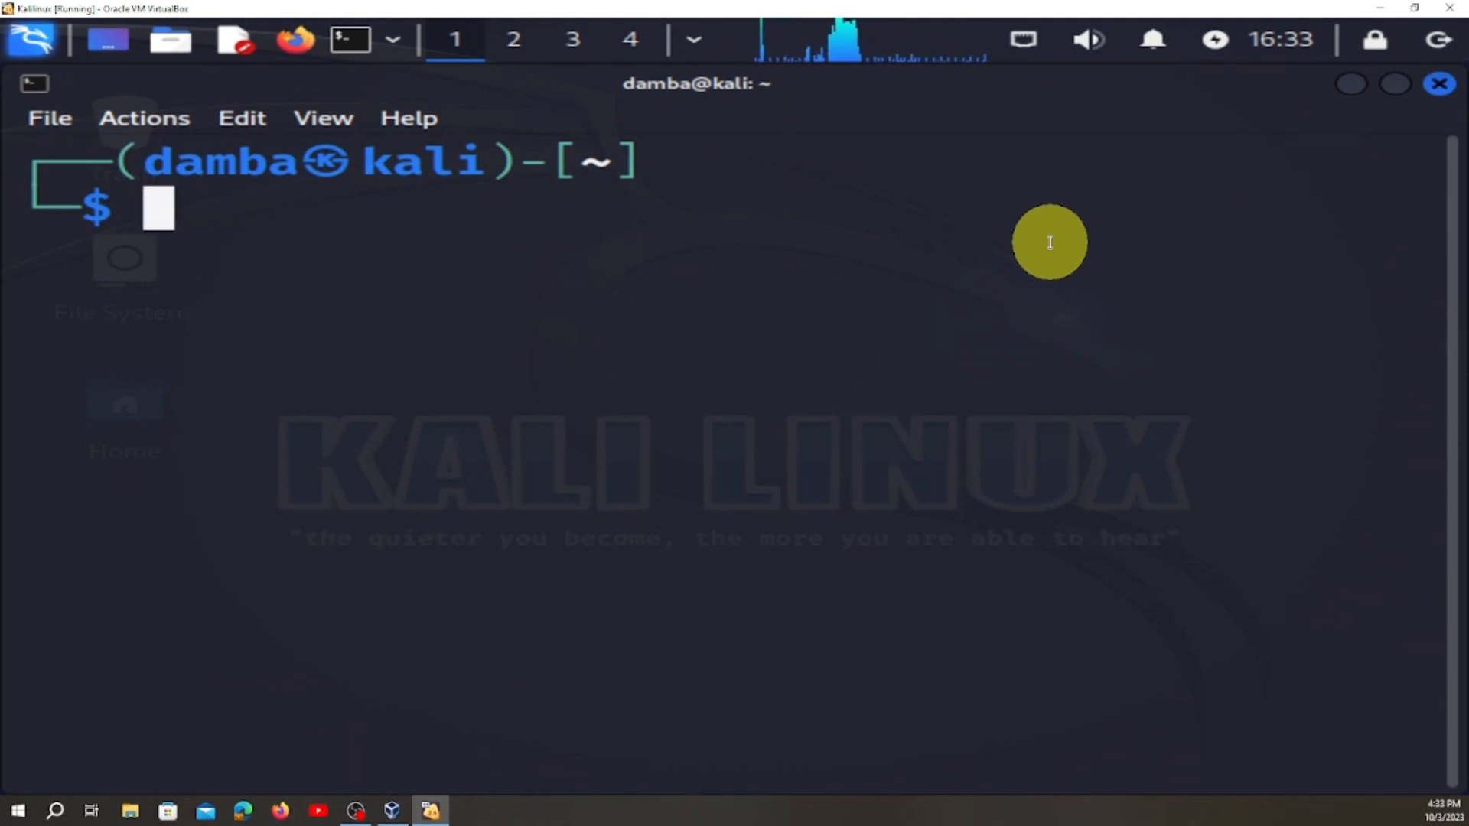
Run "sudo apt install" in the Kali terminal and authenticate with the account password.
type("sudo ")
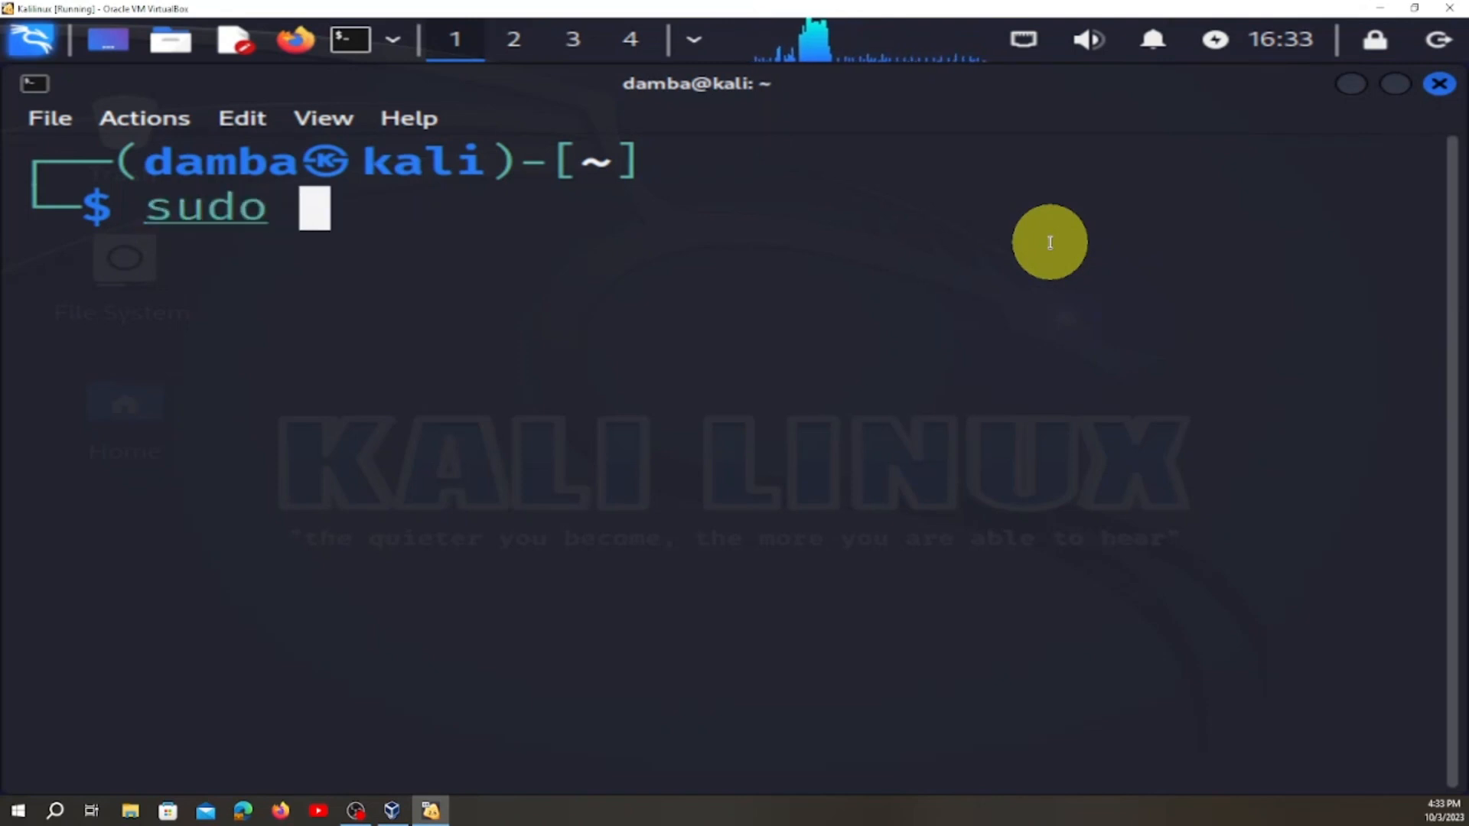
type("apr")
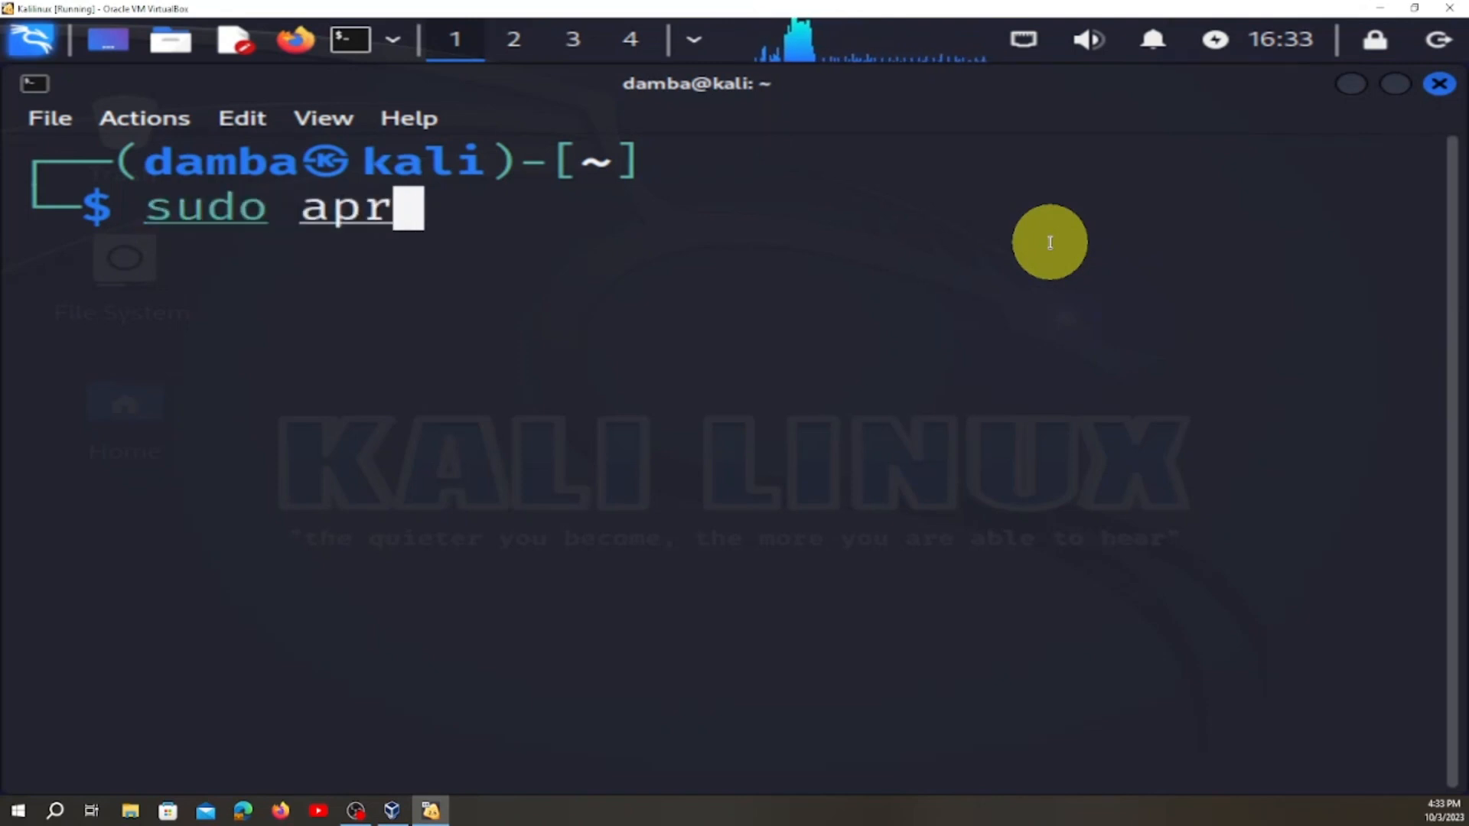
key("BackSpace")
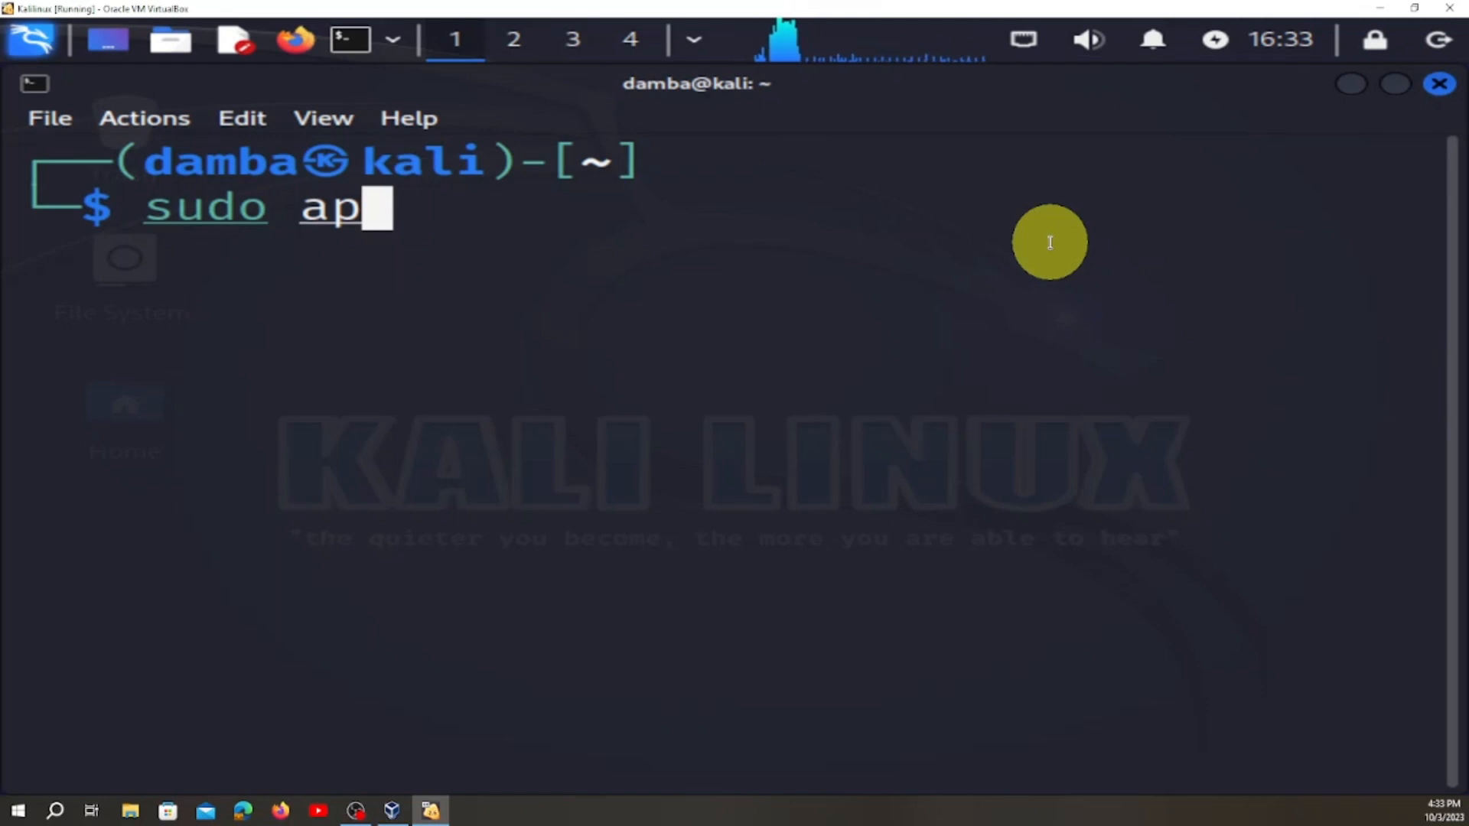
type("t i")
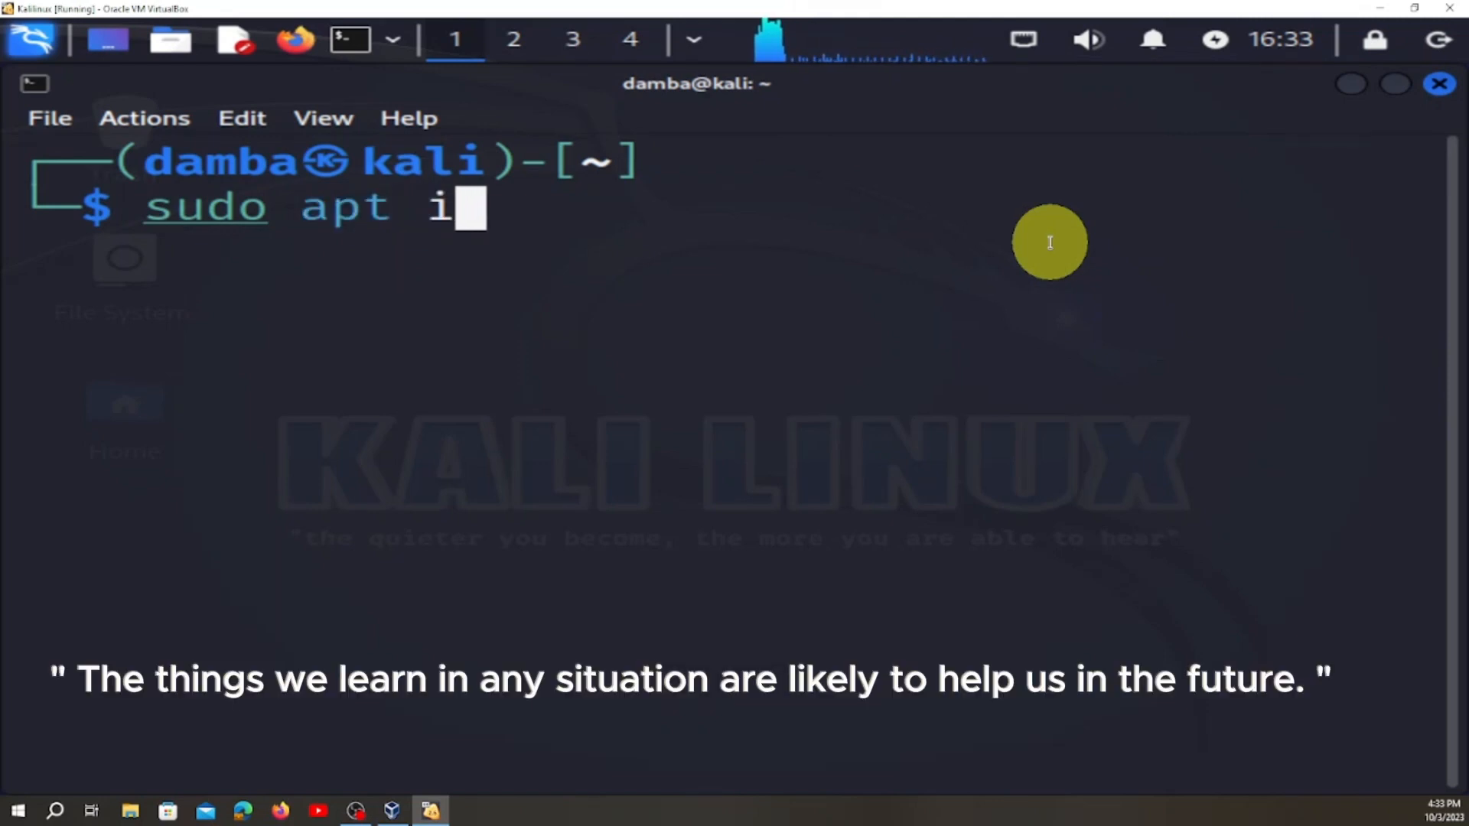
type("nstall")
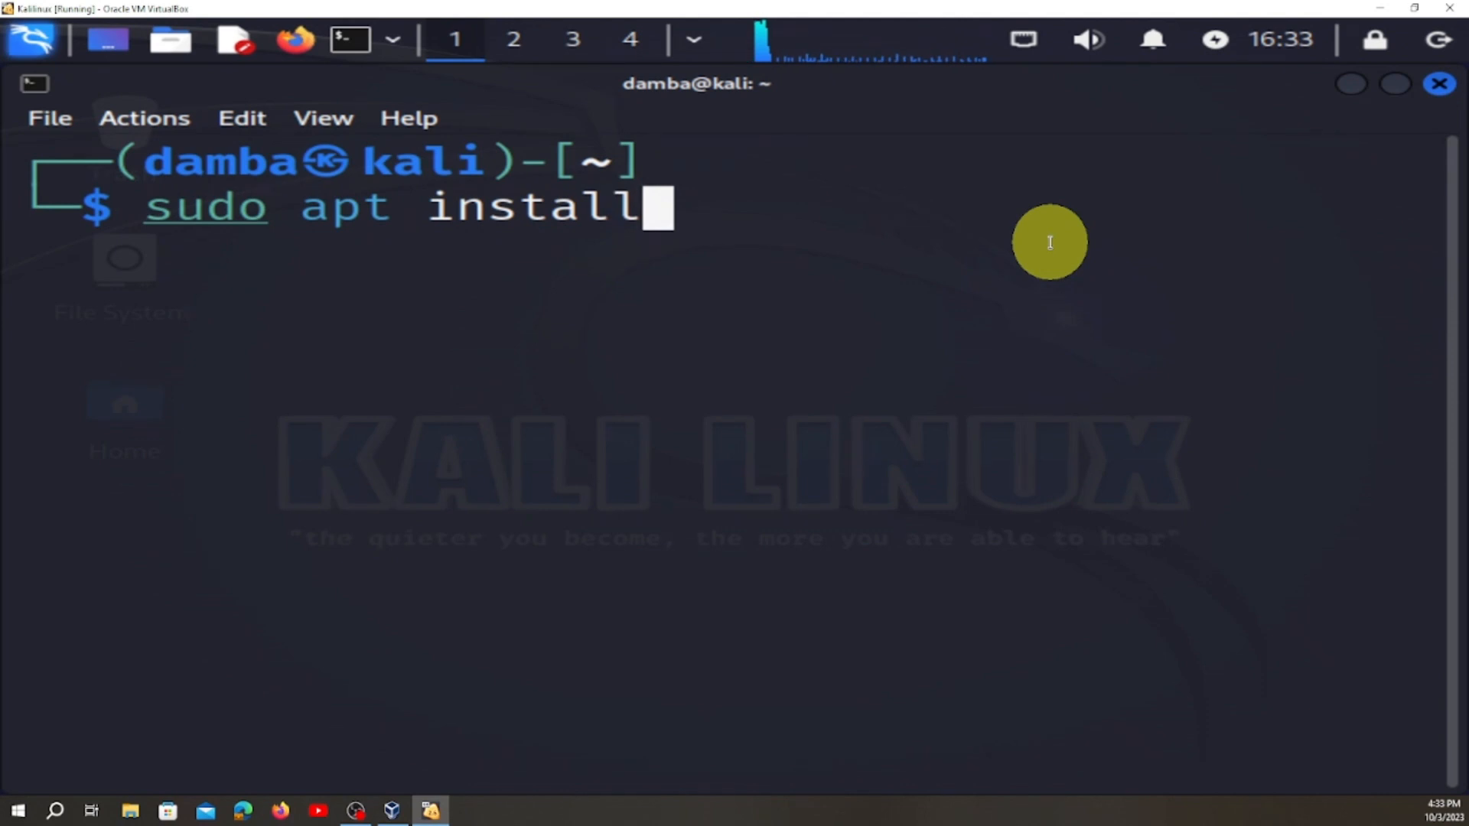
key("Return")
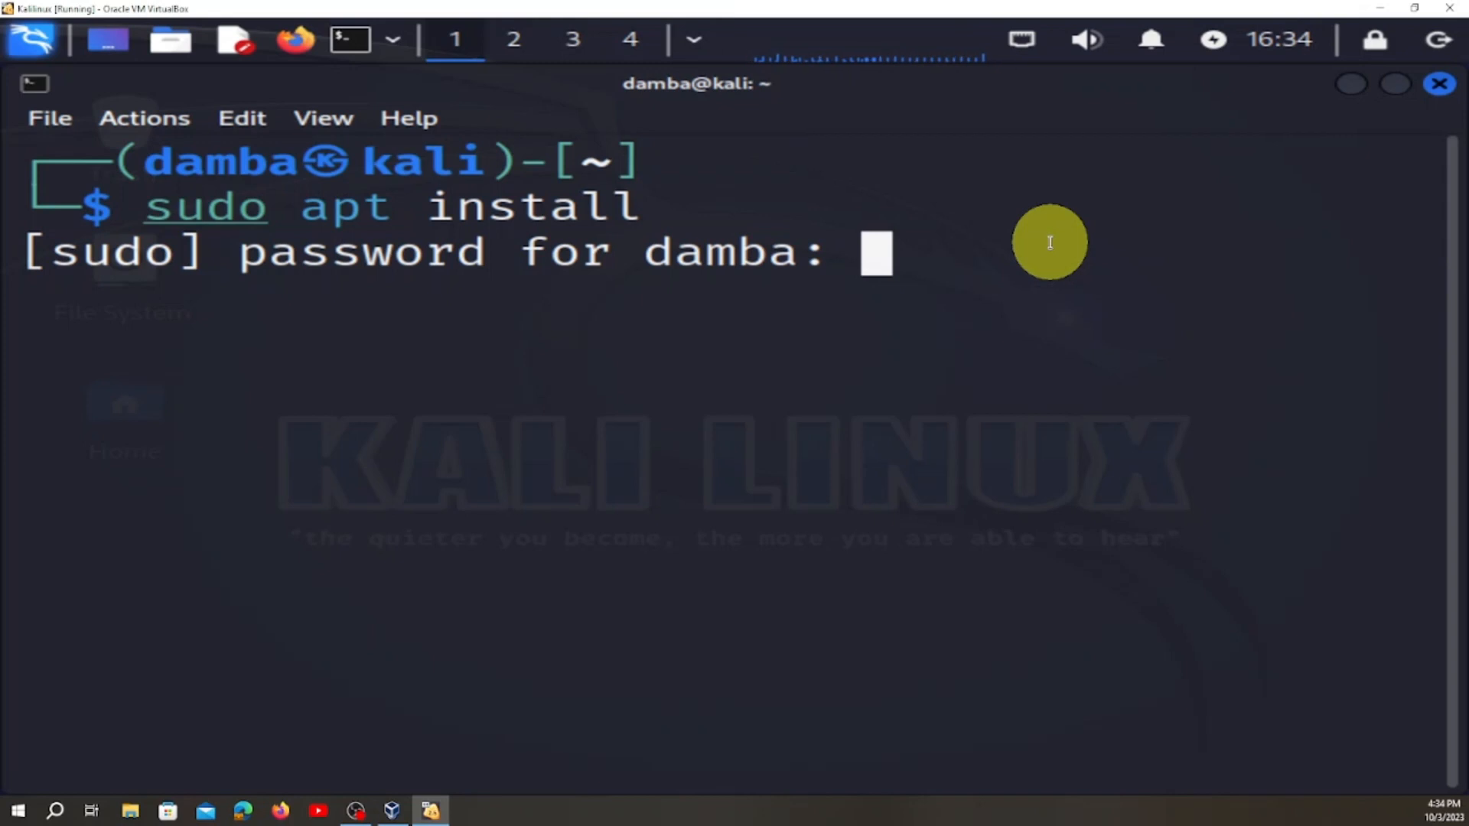
key("Return")
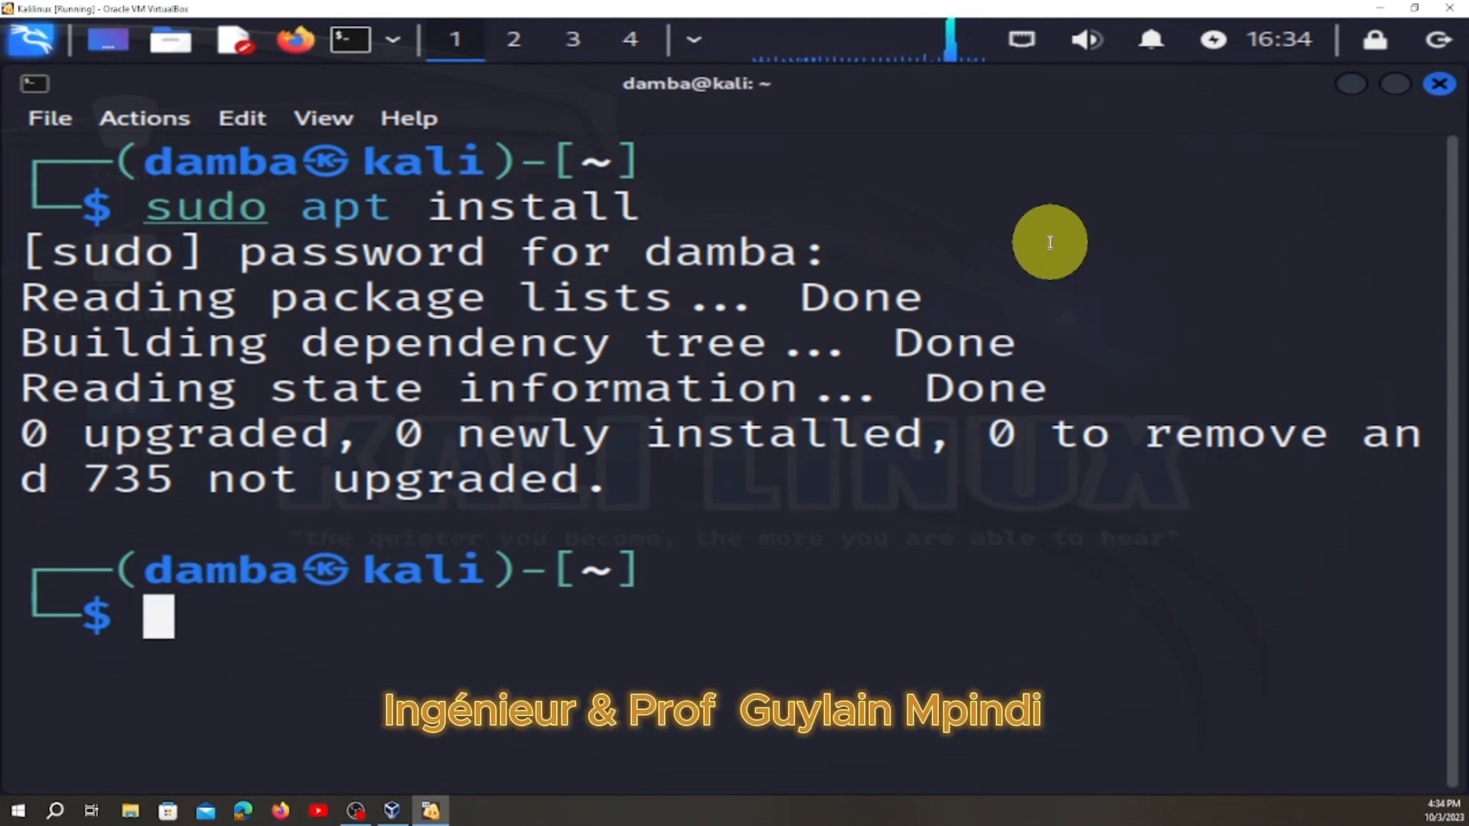
Clear the terminal and run "sudo apt install gcc make perl", answering y to continue.
type("clear")
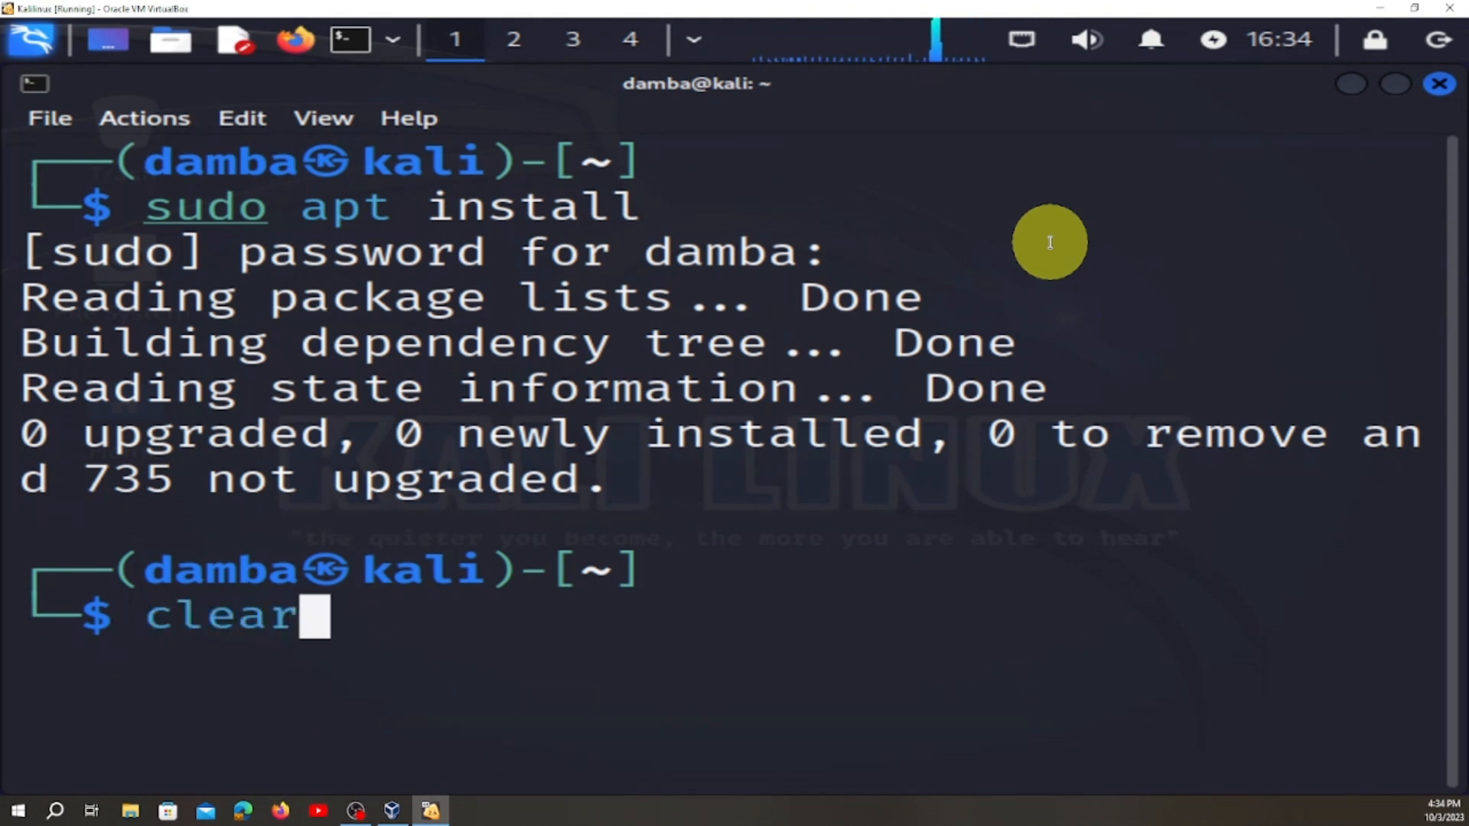
key("Return")
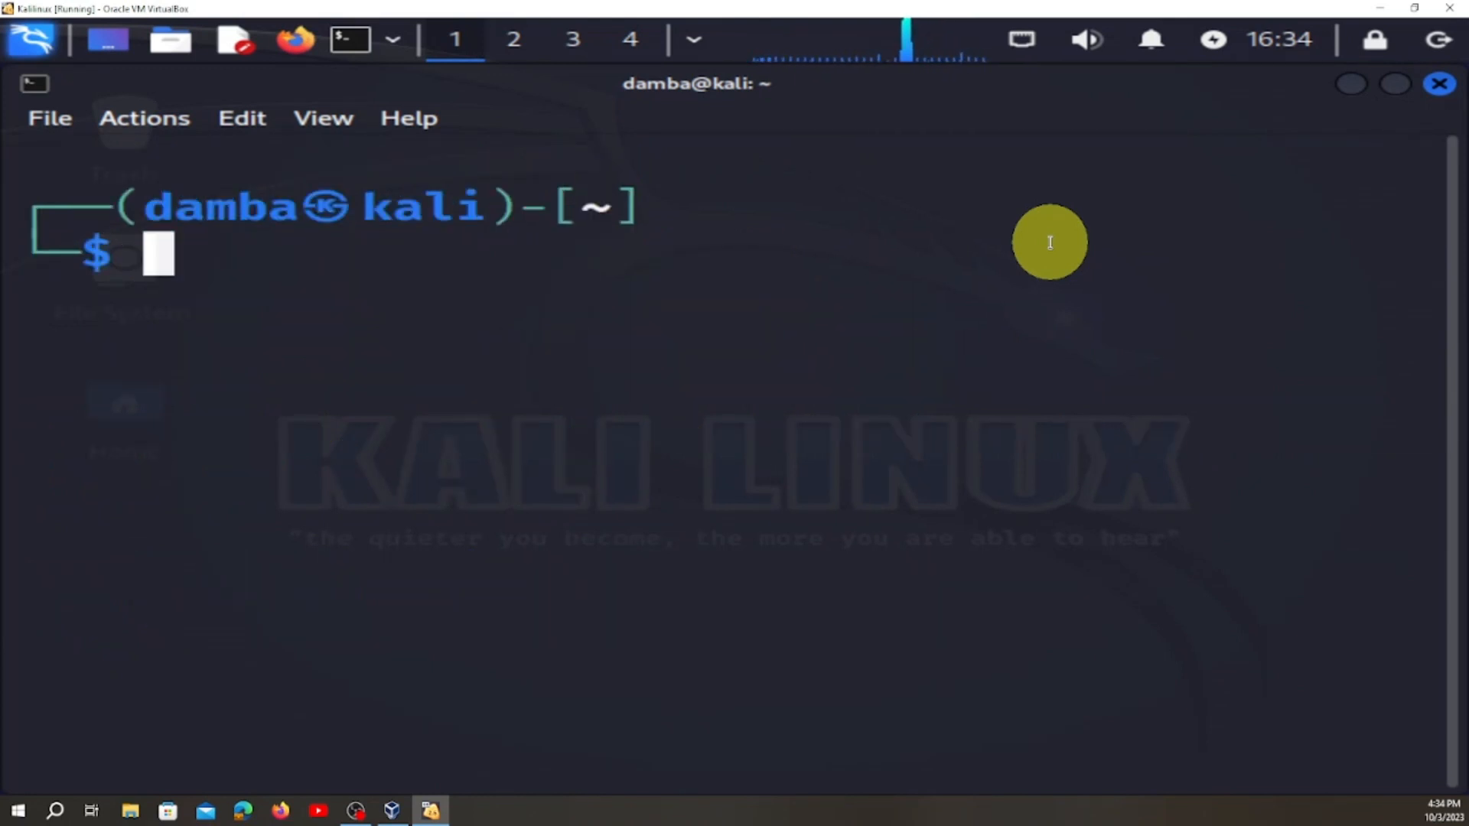
key("Up")
key("Up")
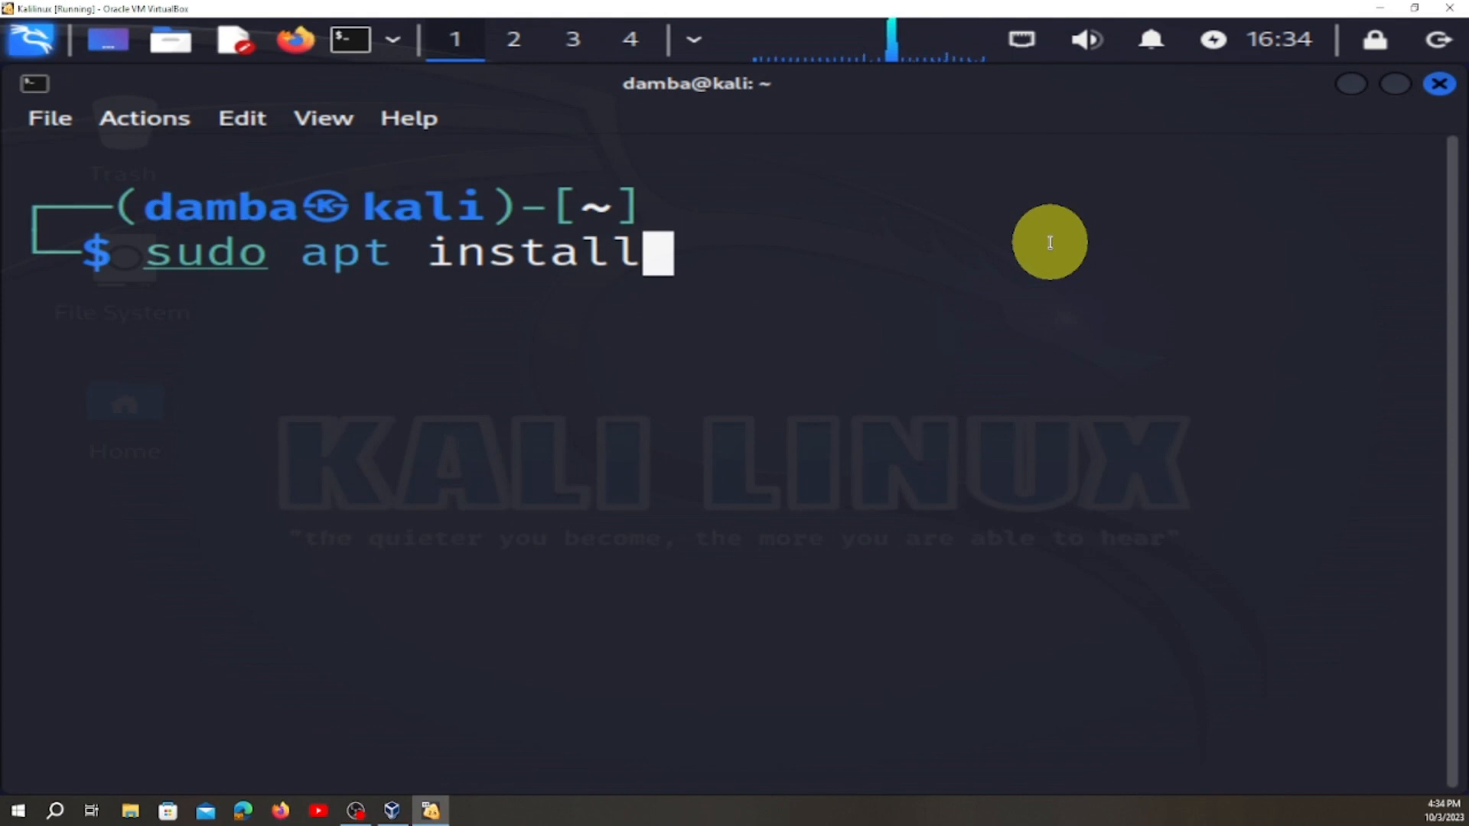
type("g")
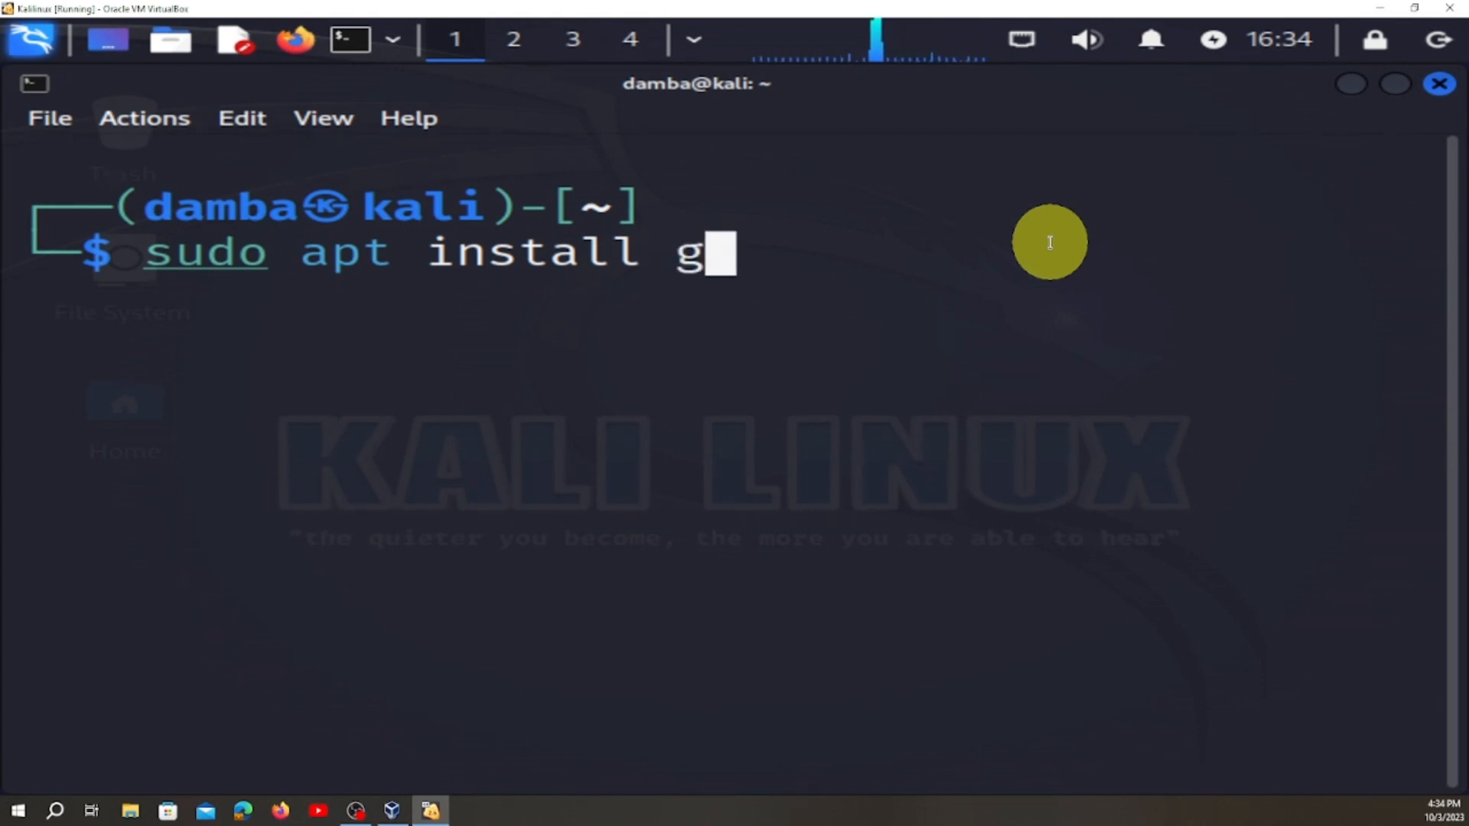
type("cc ")
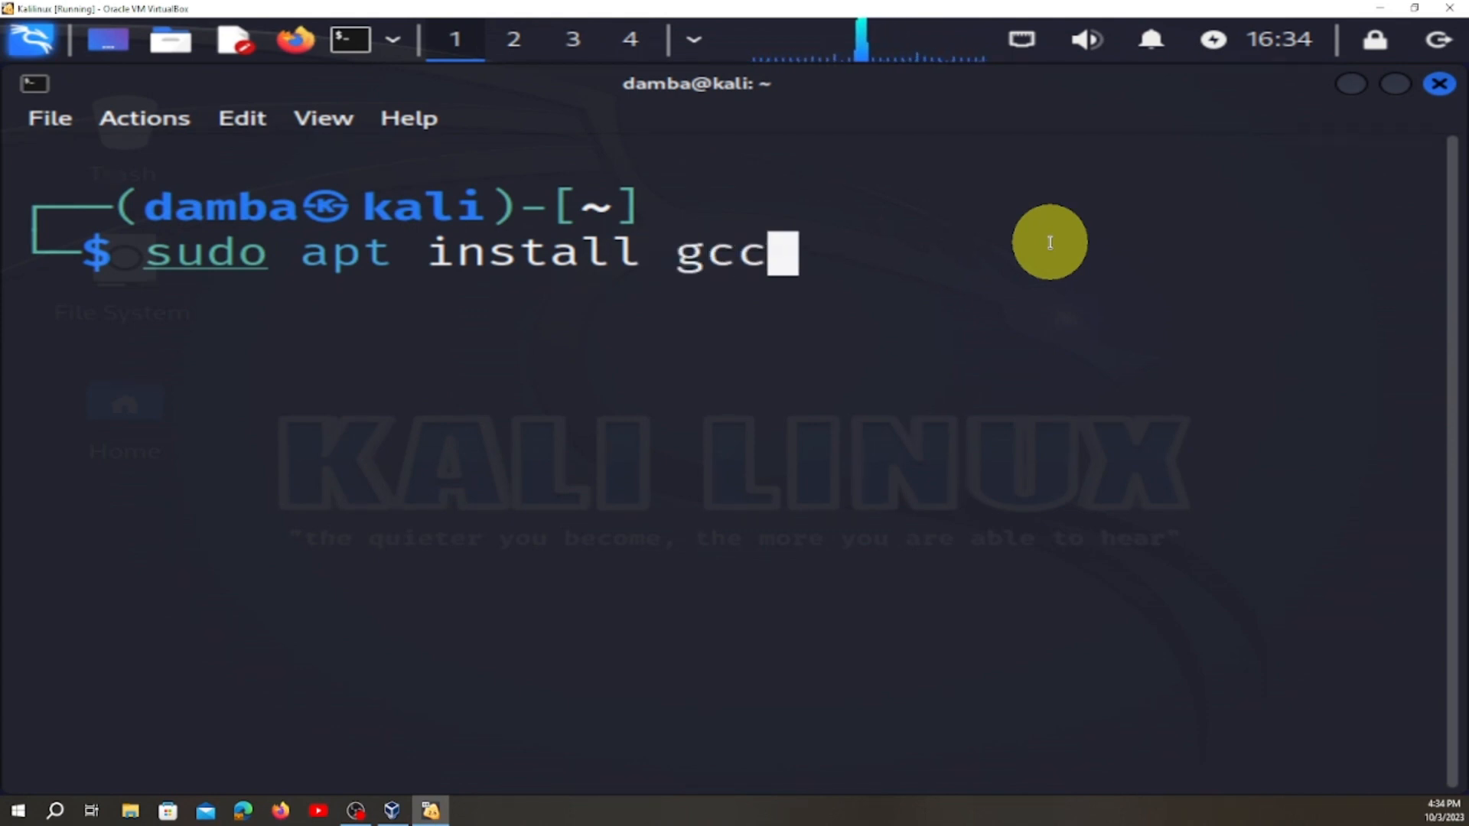
type("make ")
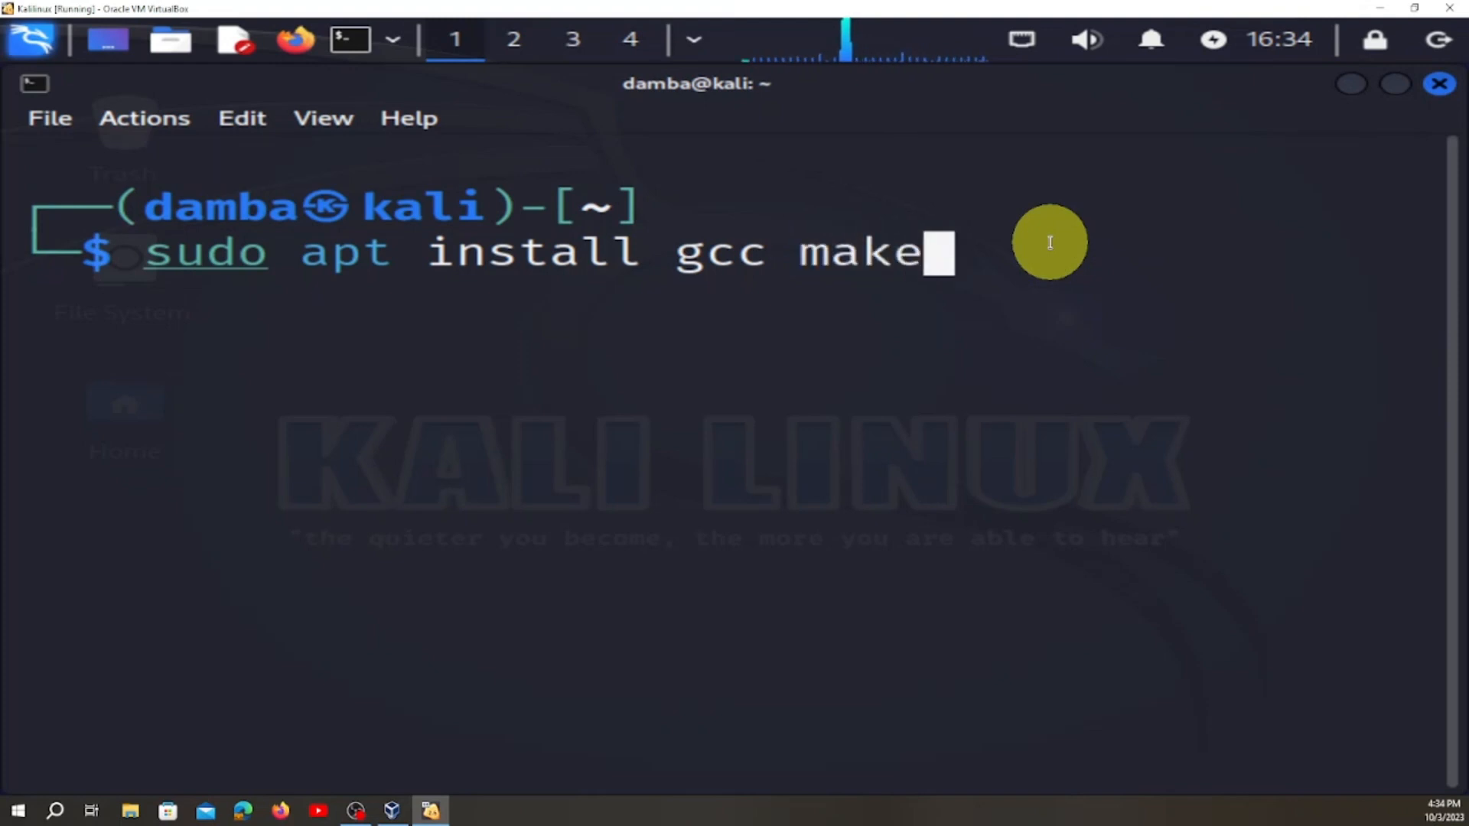
type("perl")
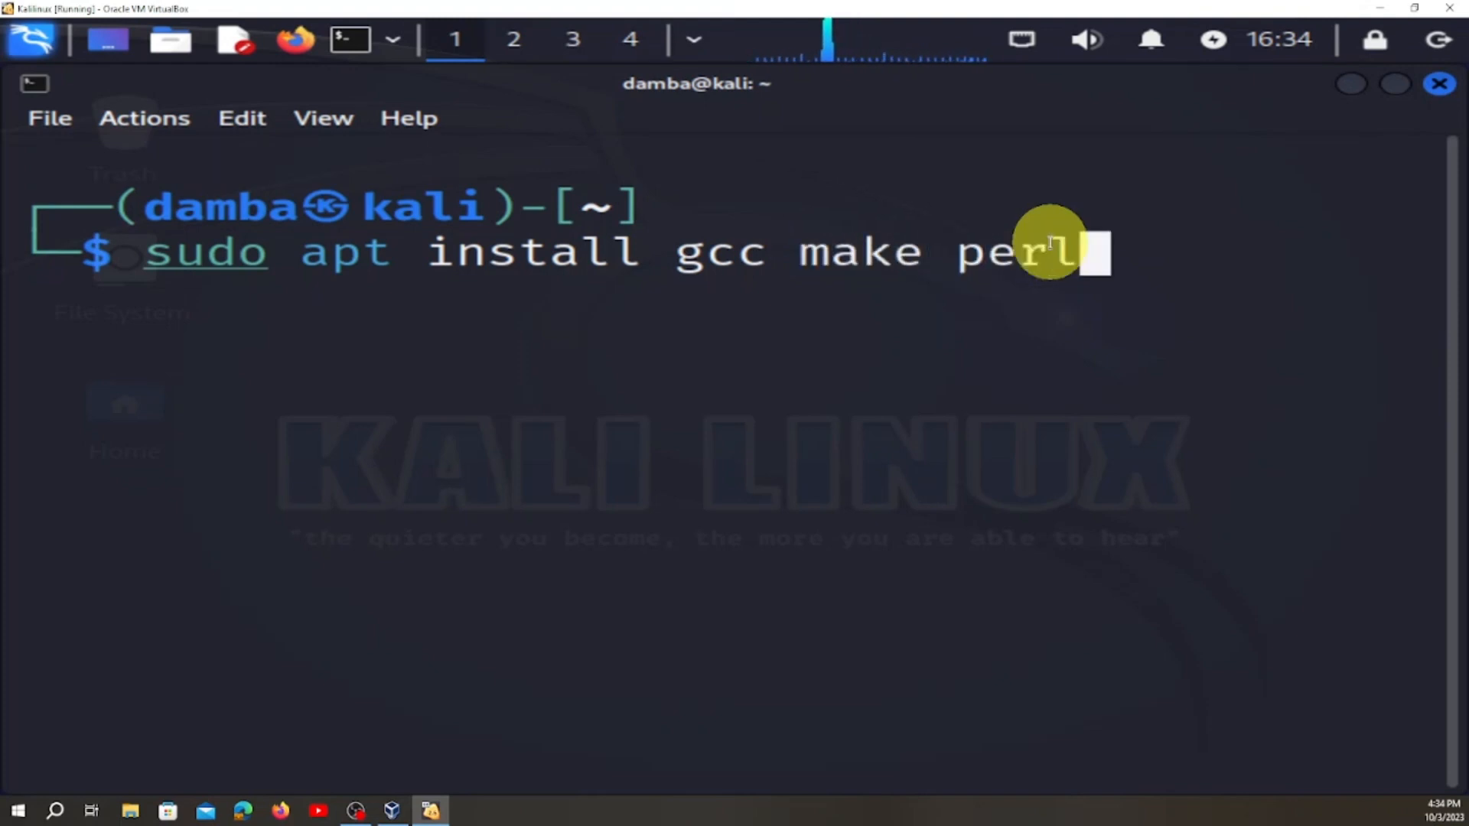
key("Return")
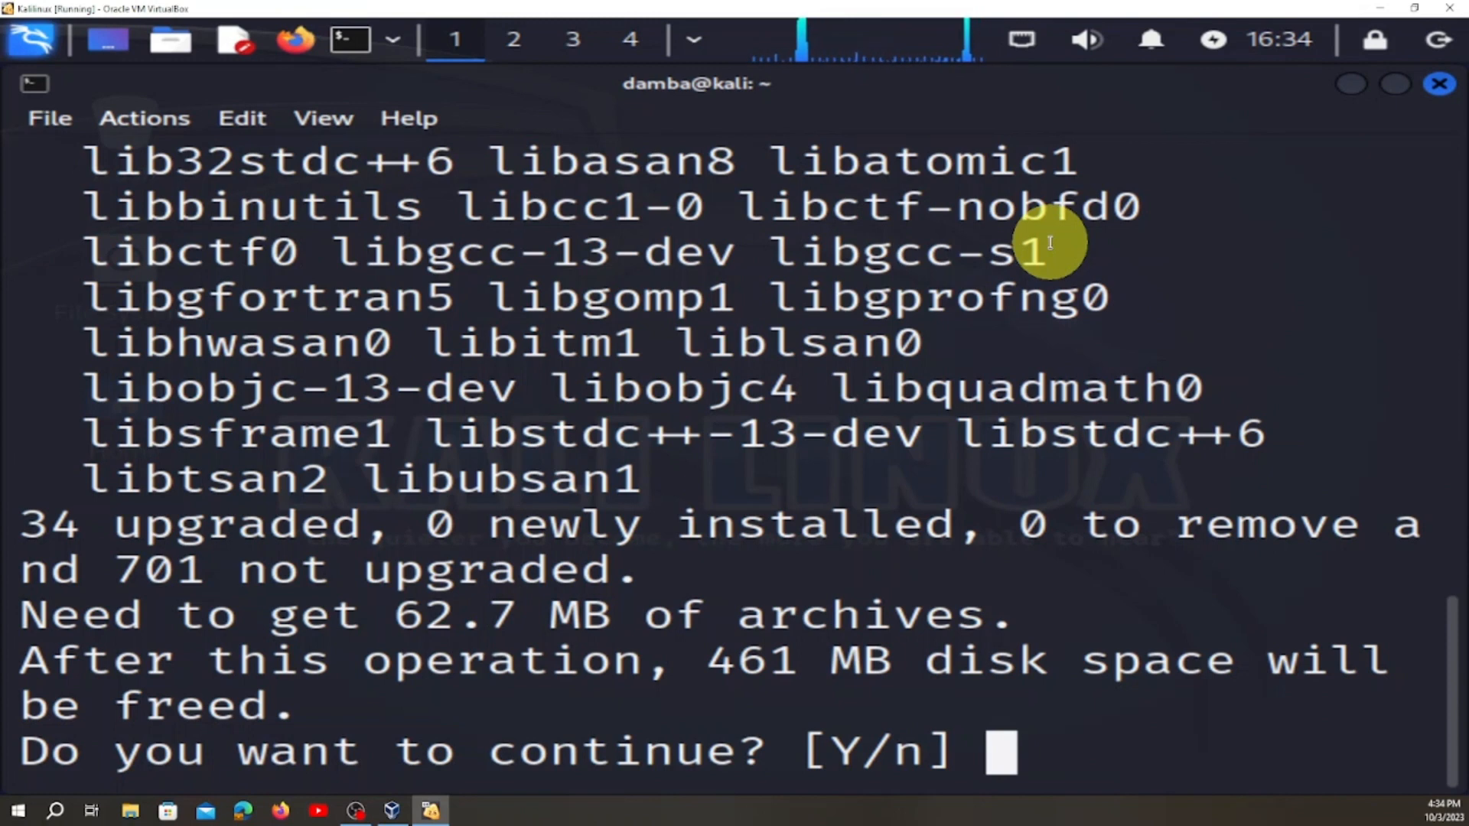
type("y")
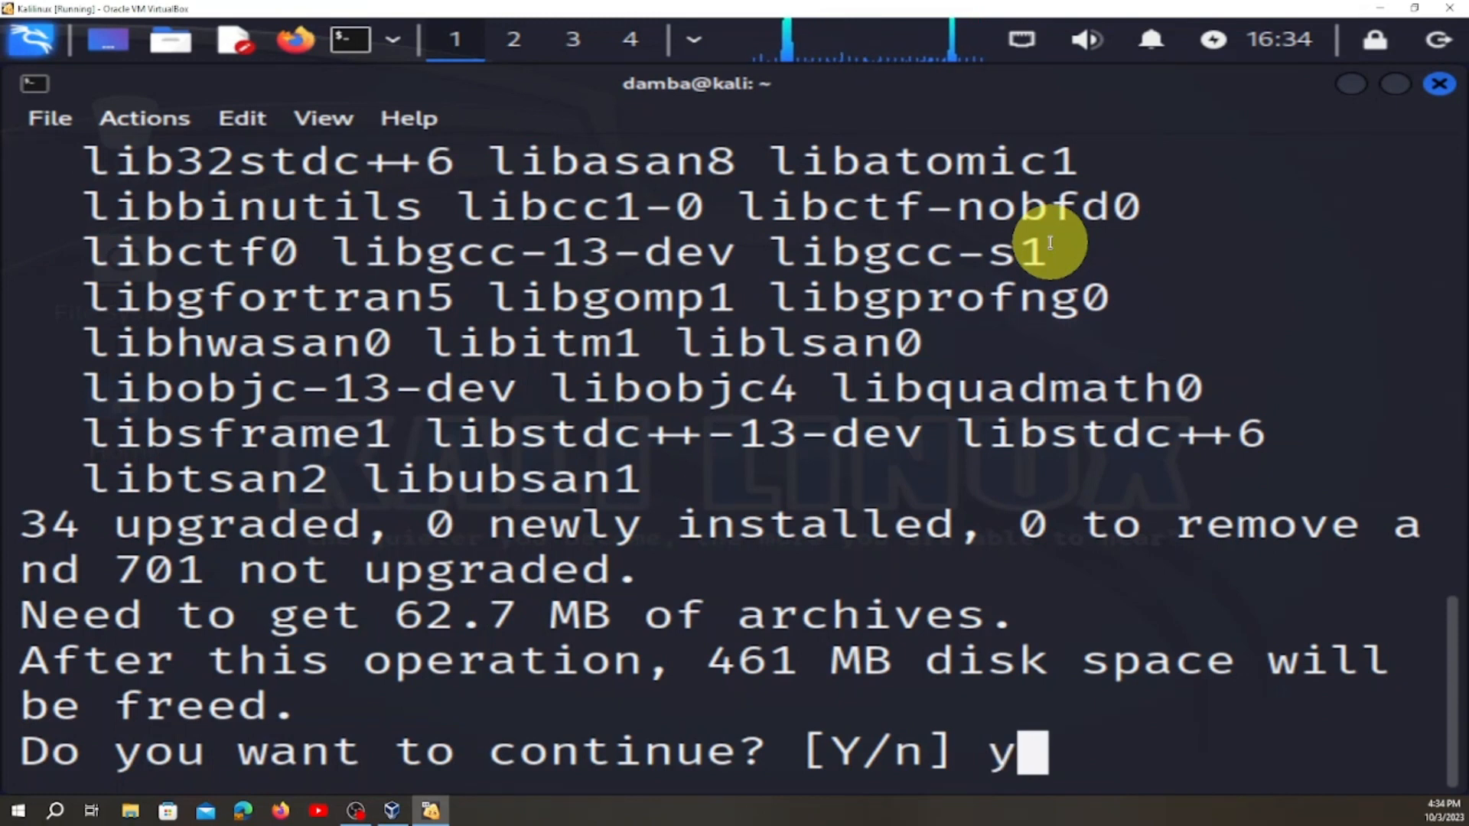
key("Return")
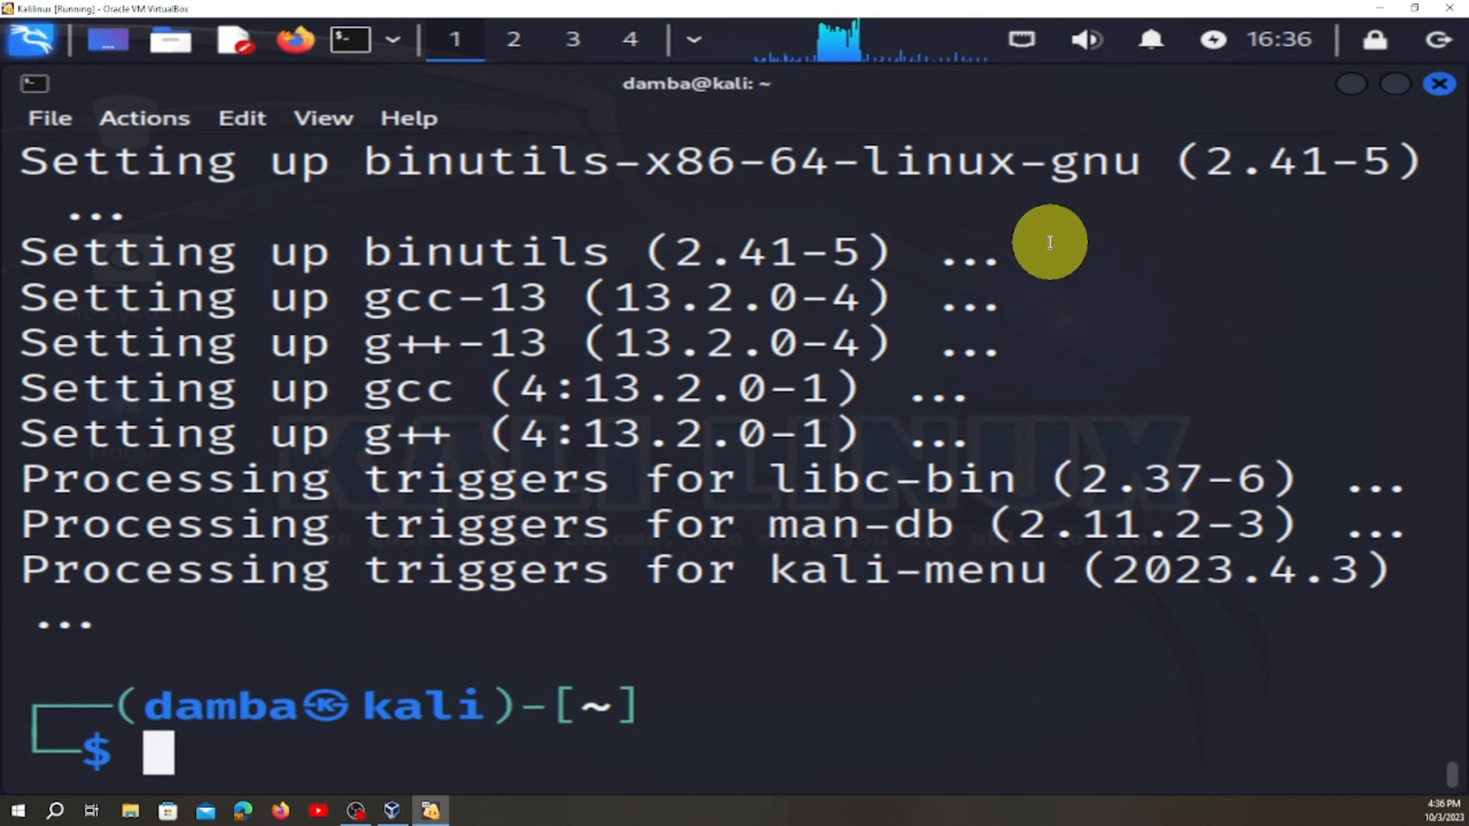
Clear the terminal output and refresh the package lists with "sudo apt update".
type("cl")
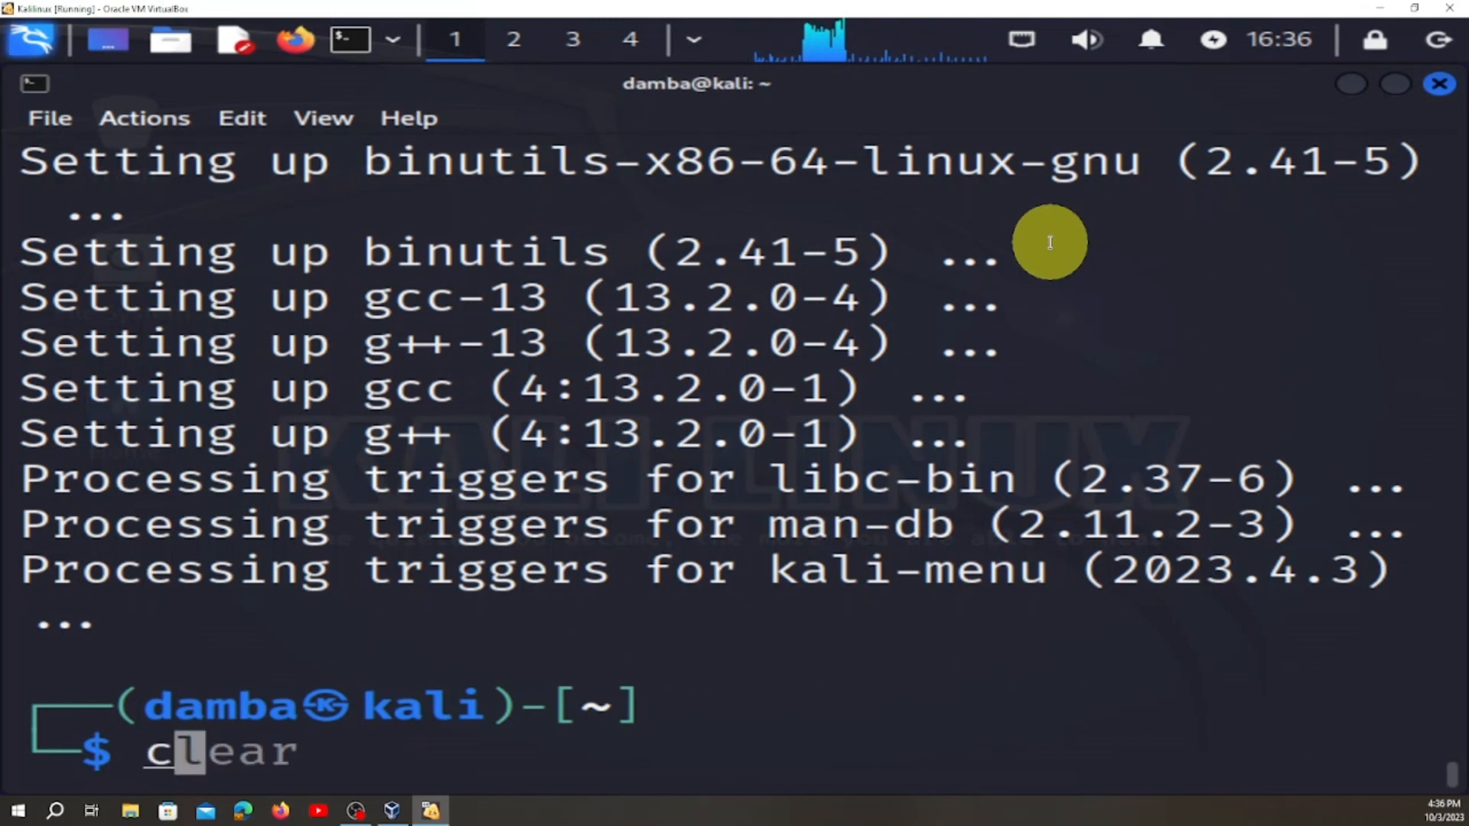
type("ea")
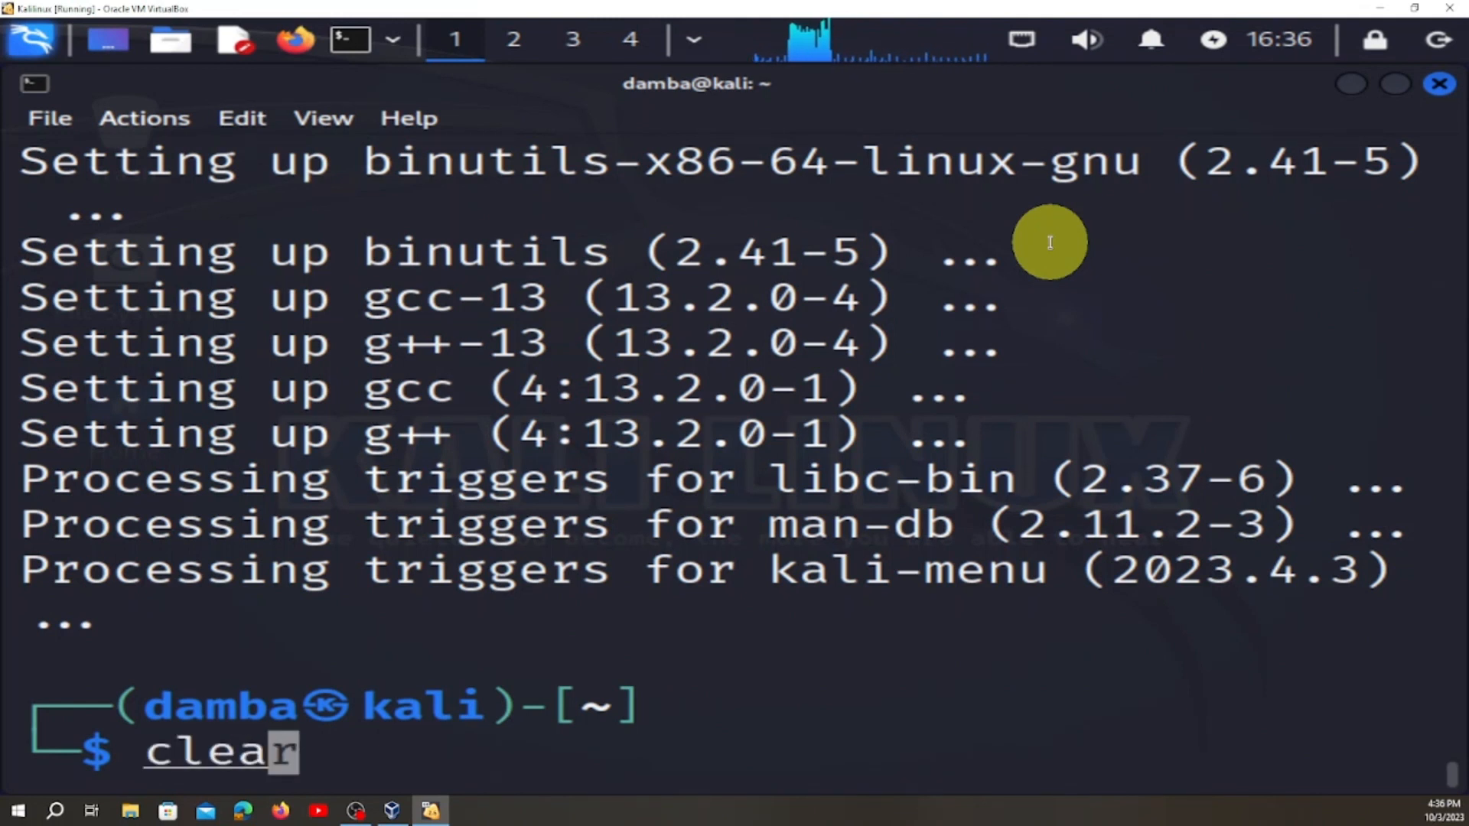
type("r")
key("Return")
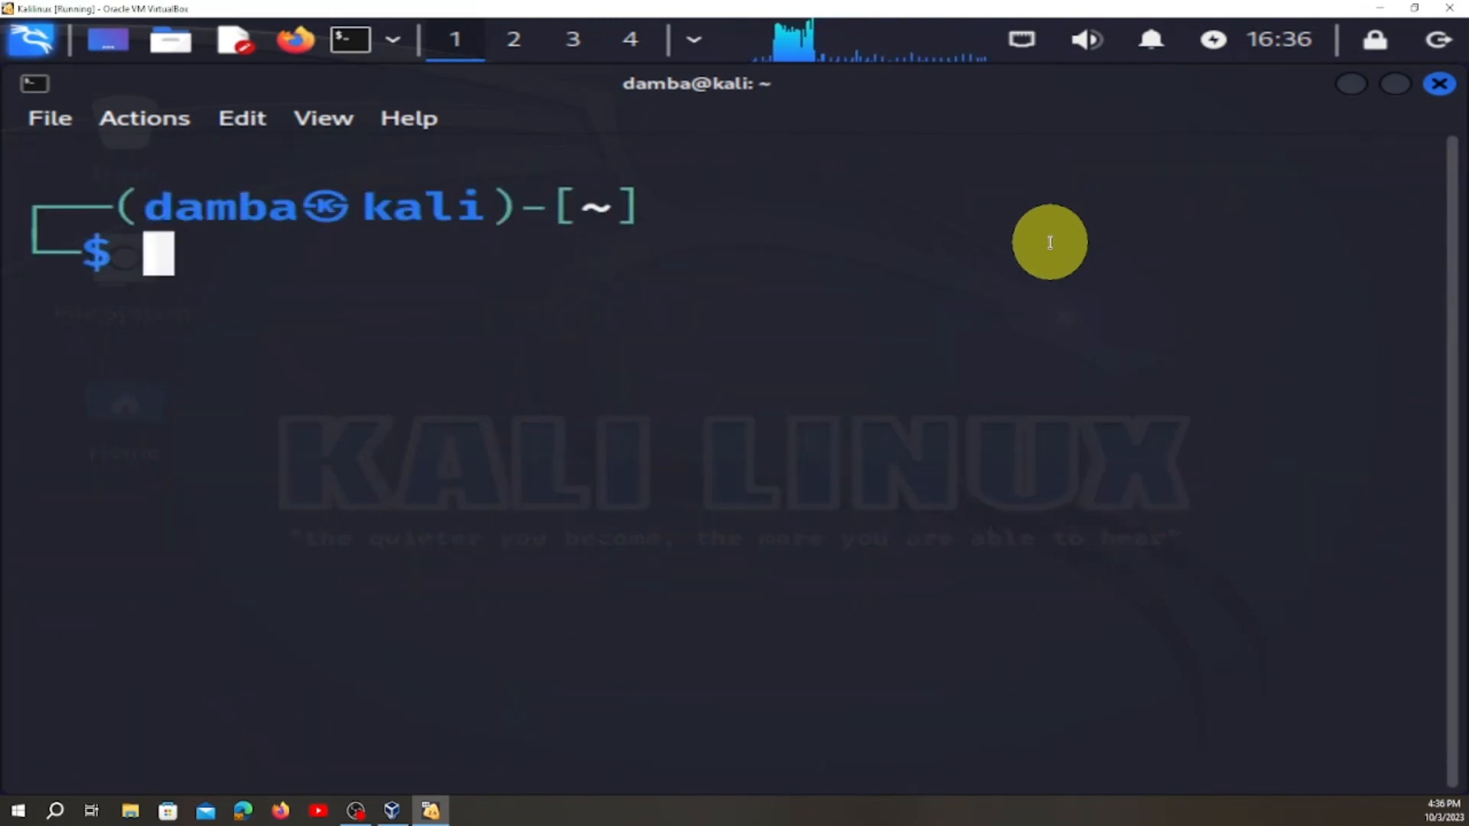
type("su")
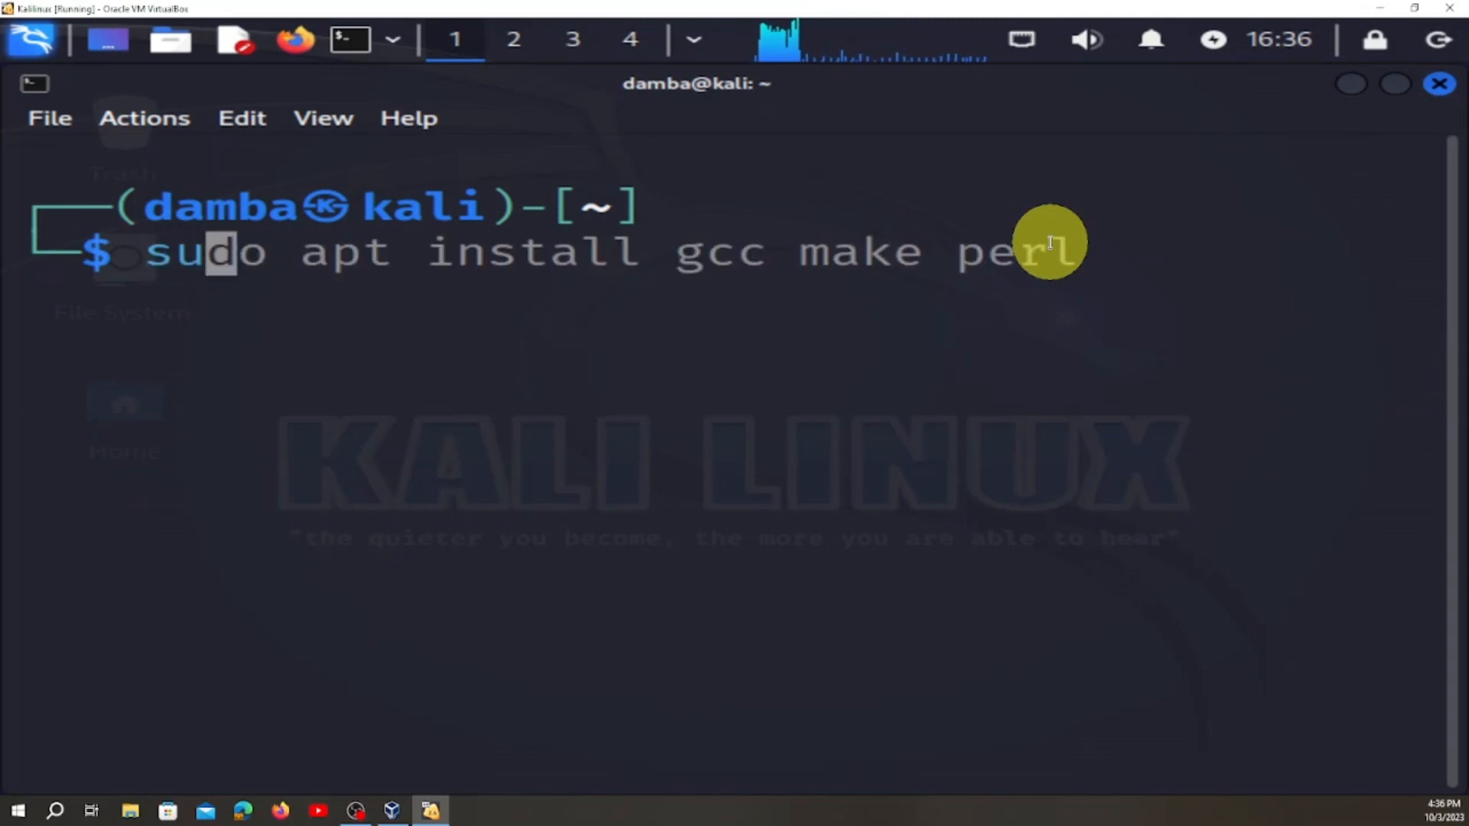
type("do")
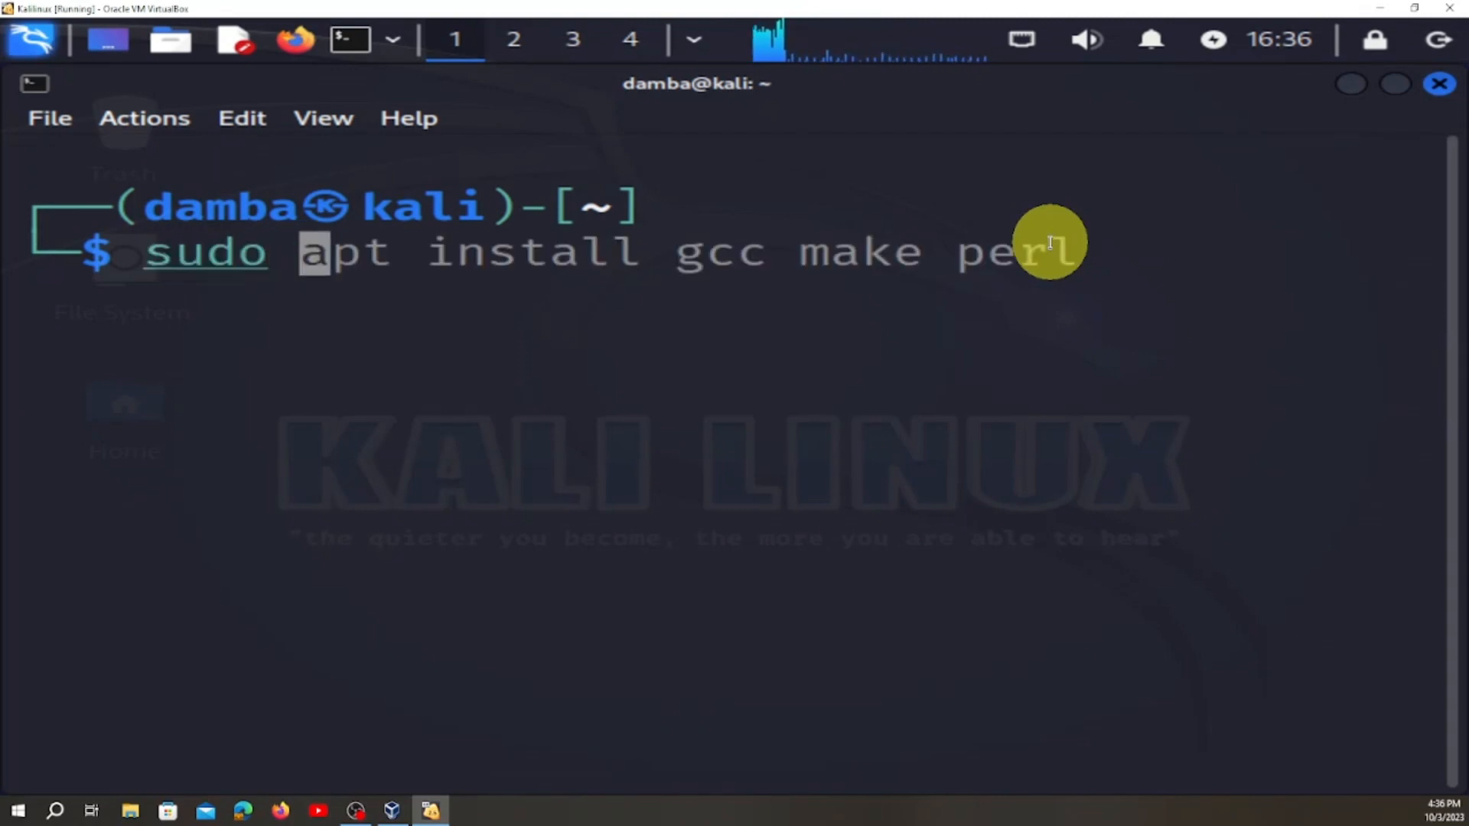
type("apt ")
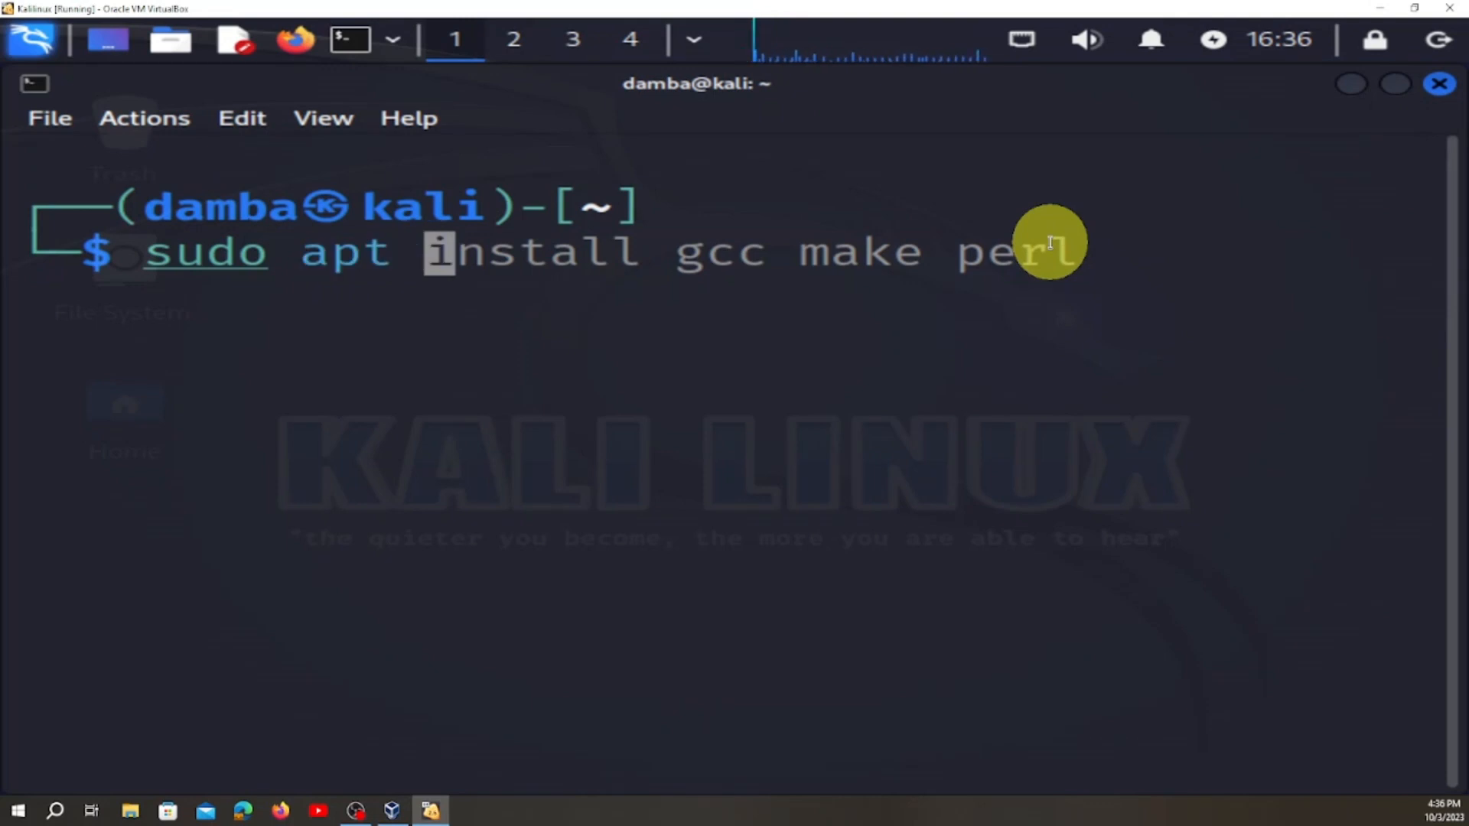
type("u")
type("pdate")
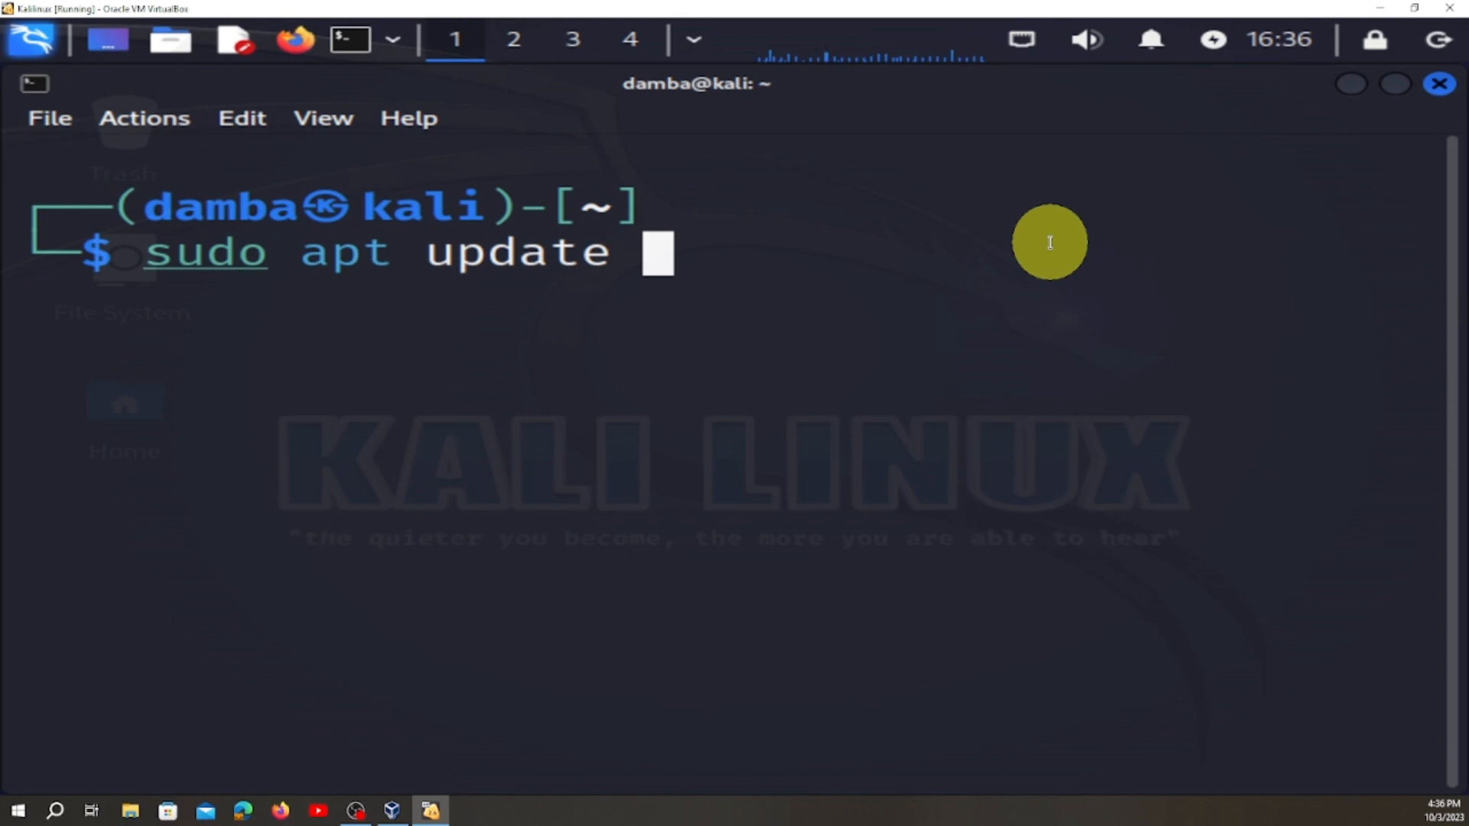
key("Return")
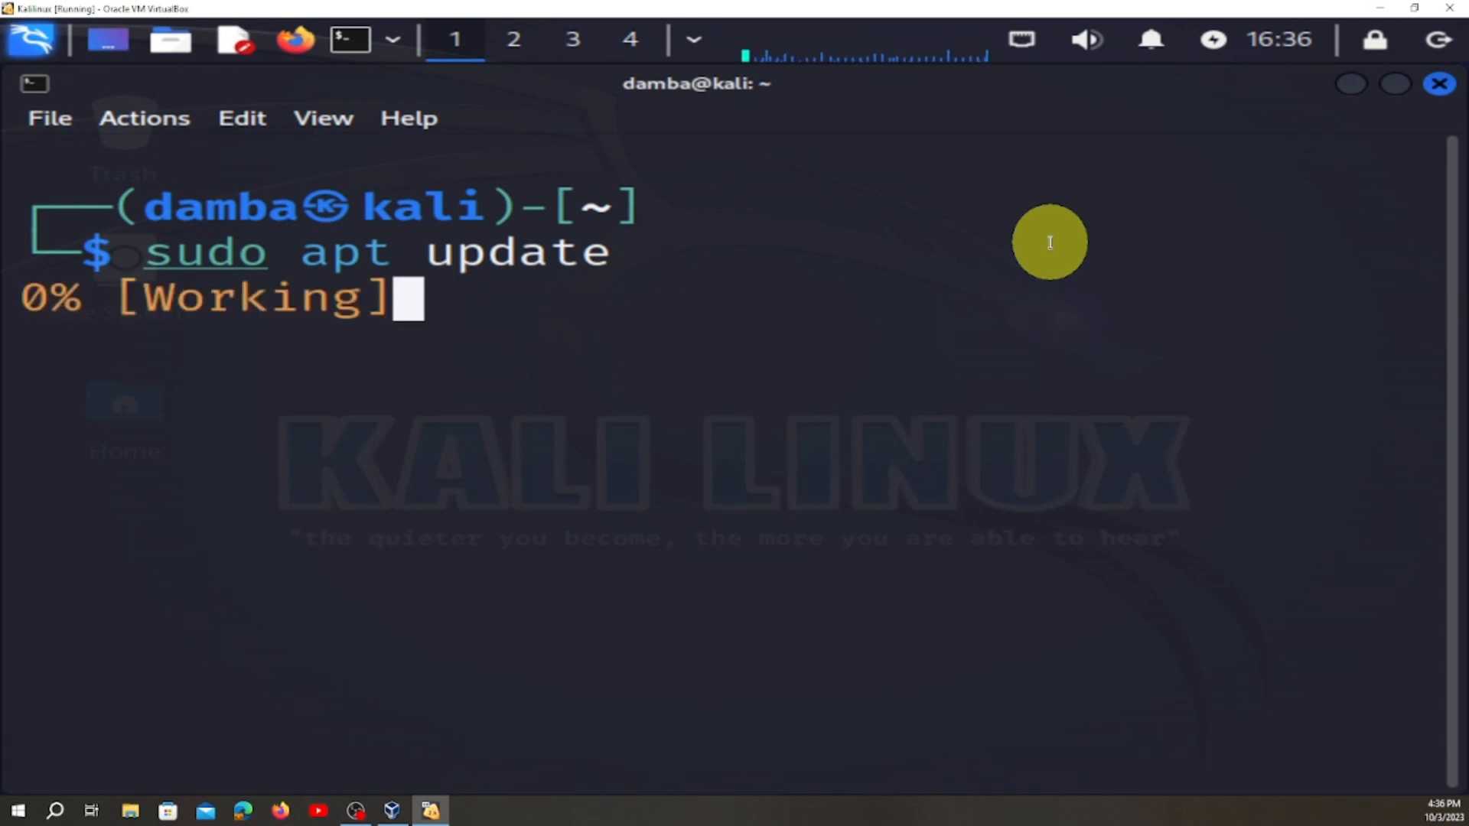